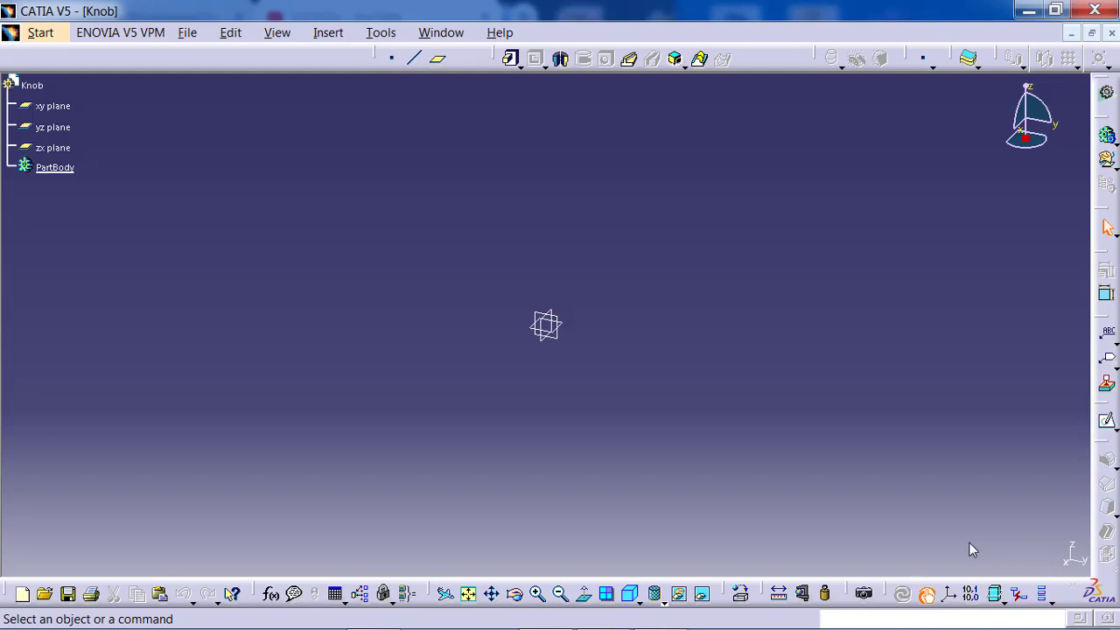
Start a sketch on the xy plane and draw a circle about 64 mm in diameter centred on the origin
click(1107, 423)
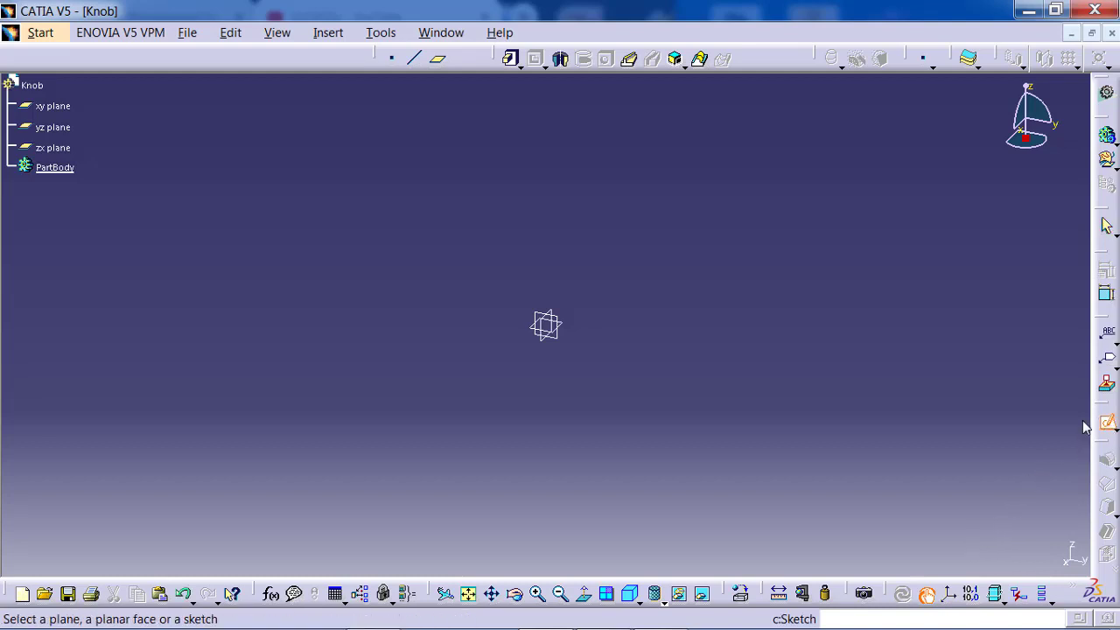
click(573, 328)
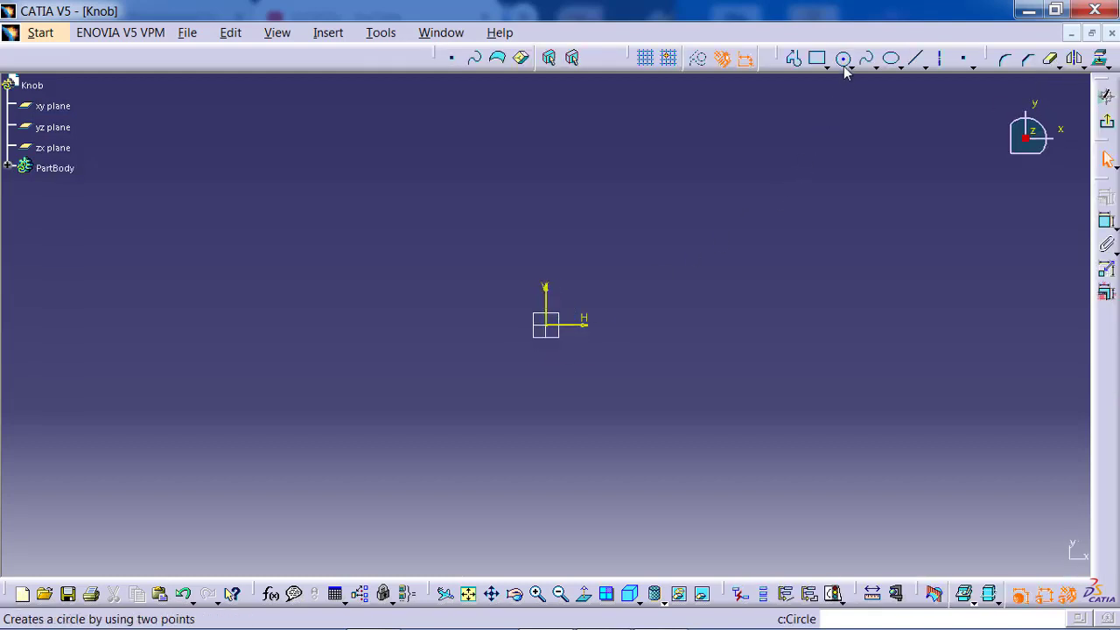
click(845, 62)
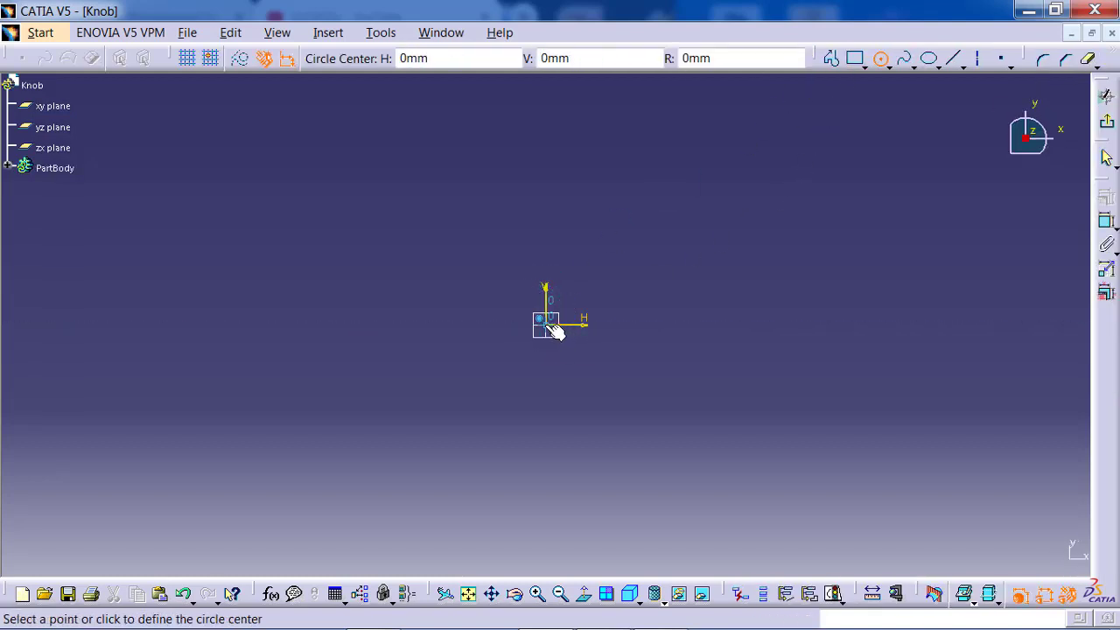
click(548, 326)
click(575, 259)
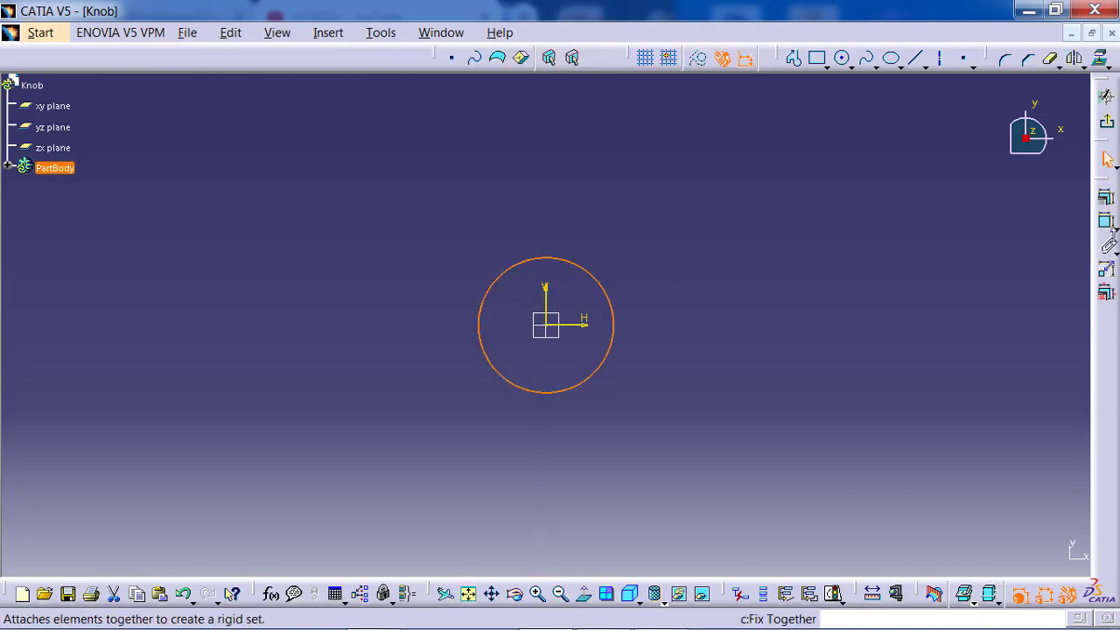
Dimension the circle's diameter and set it to 60 mm
click(1106, 224)
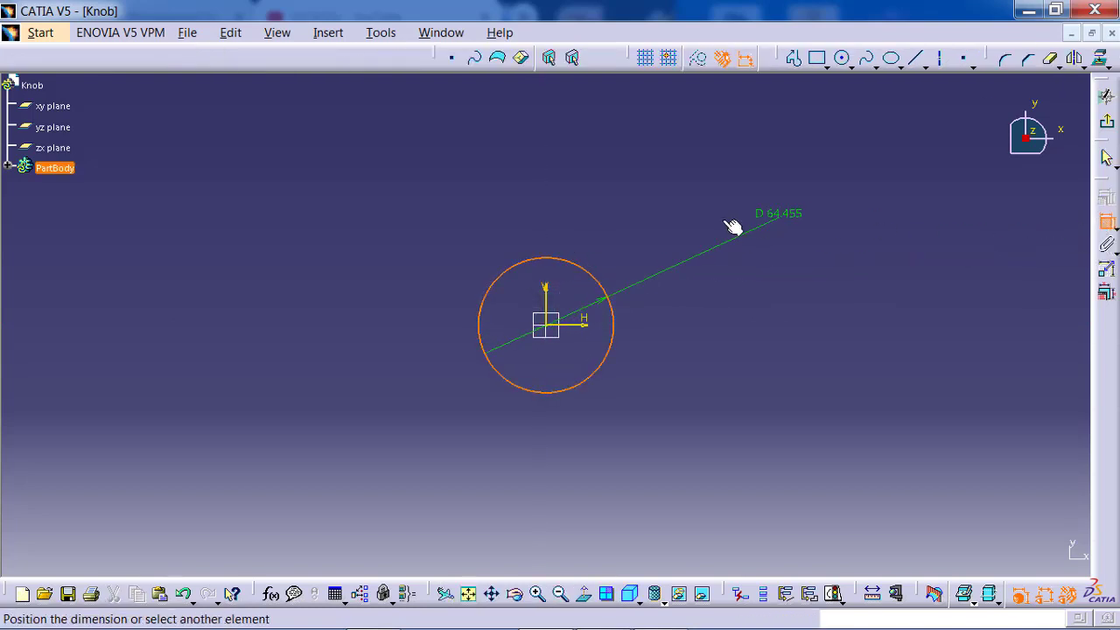
click(640, 265)
double_click(633, 268)
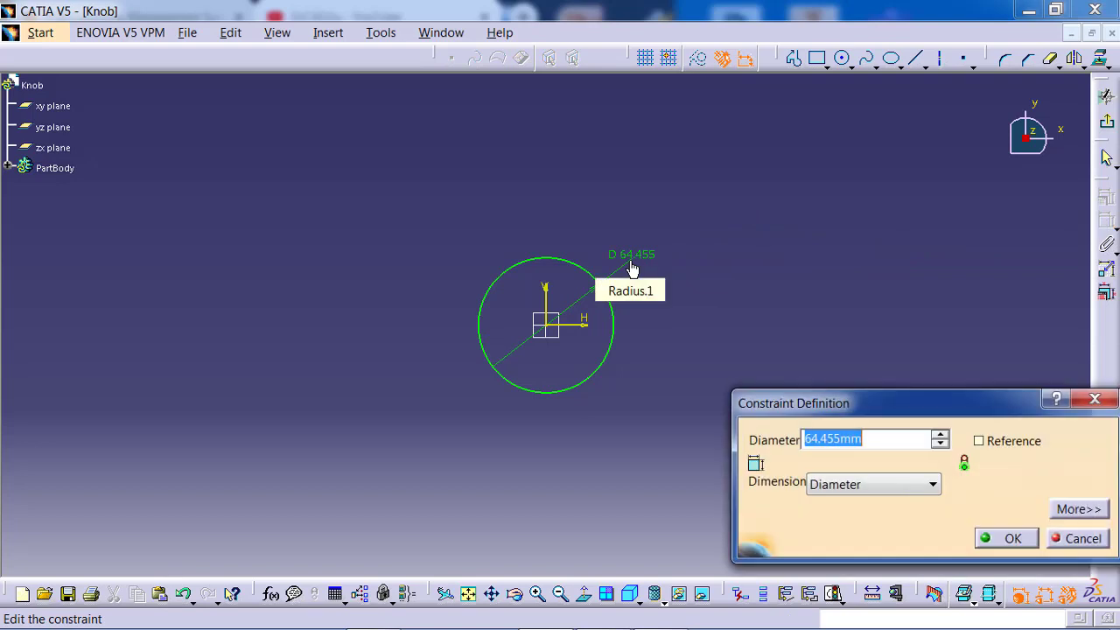
text(60)
key(Return)
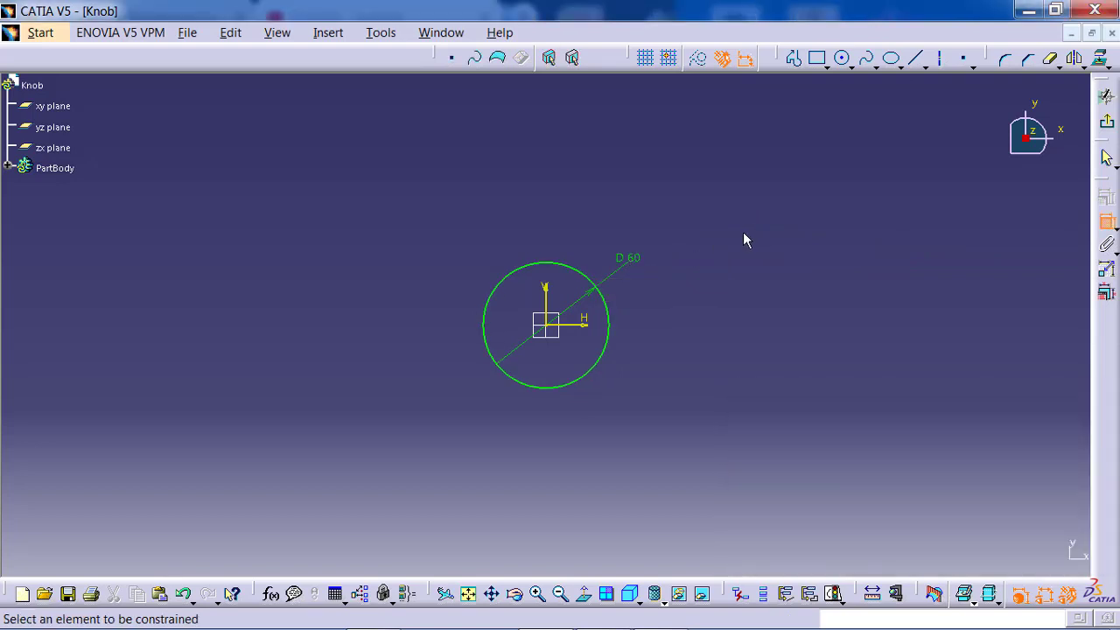
Draw a horizontal line through the origin spanning the full diameter of the circle
click(916, 63)
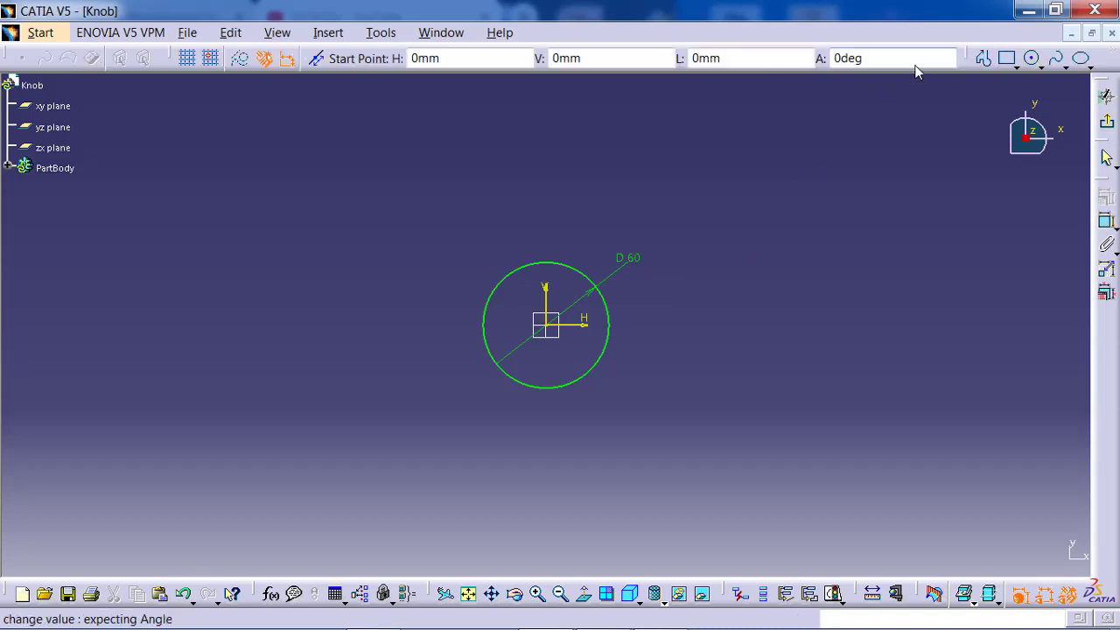
click(490, 327)
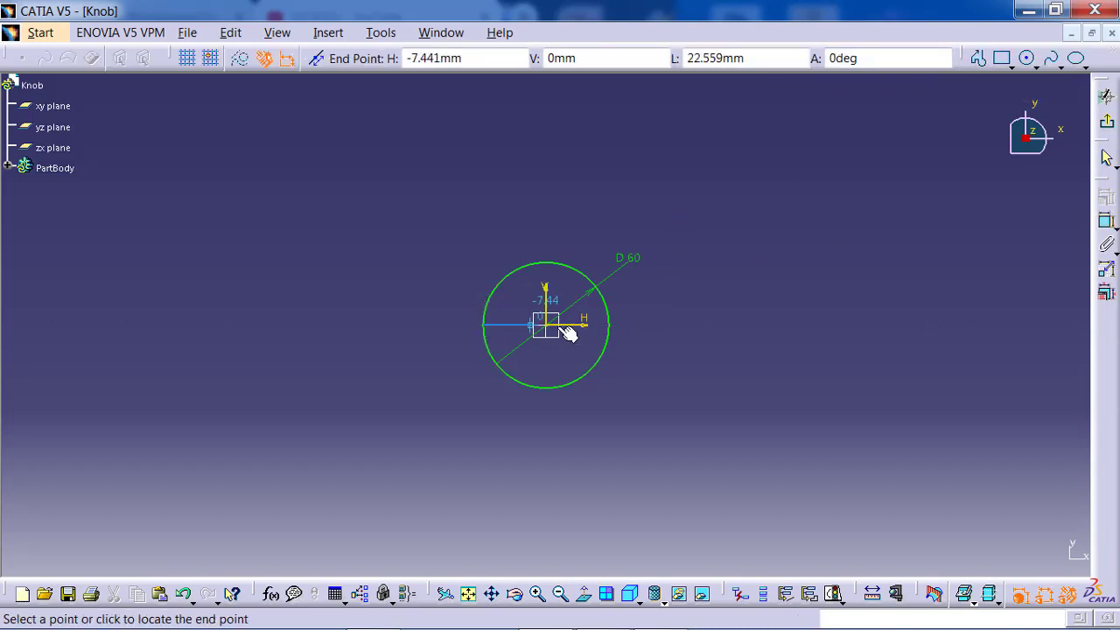
click(612, 325)
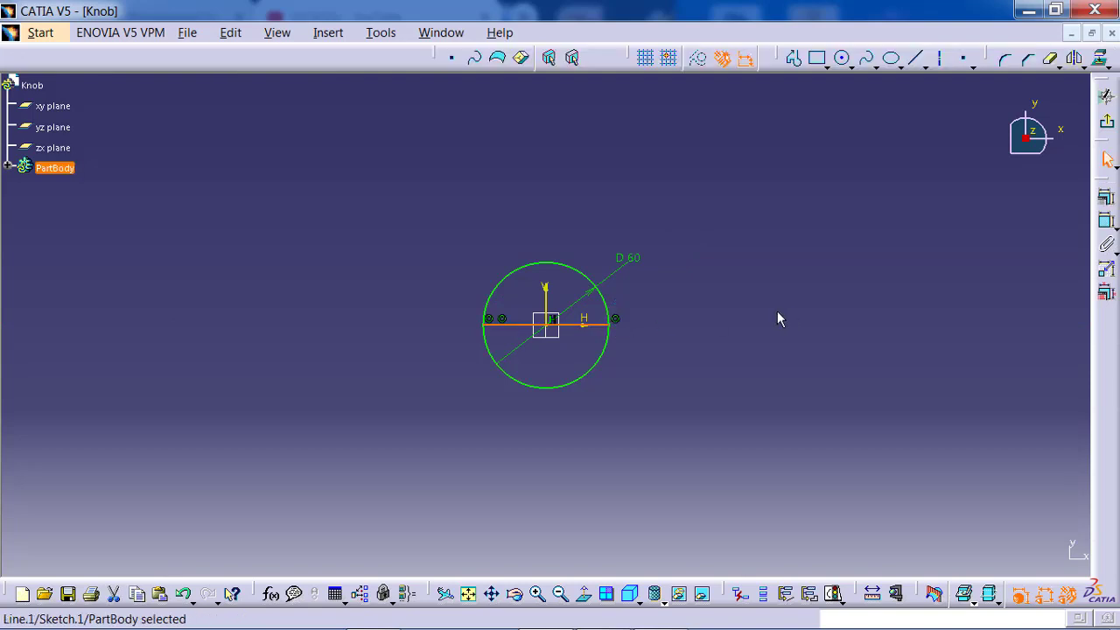
Trim away the circle's lower half with Quick Trim and exit the sketch
click(1056, 68)
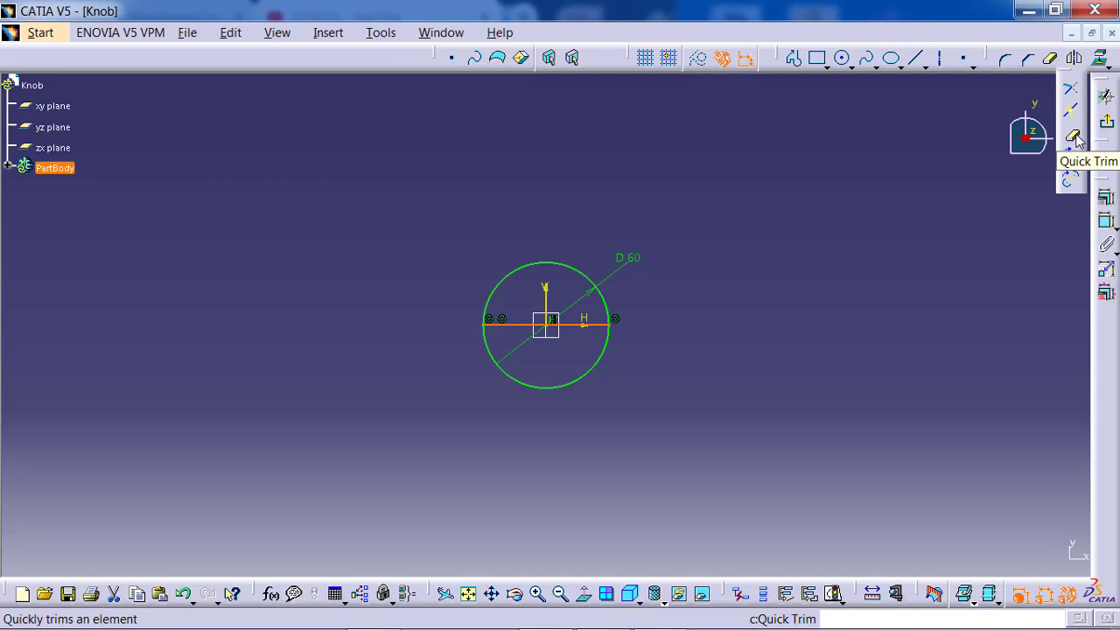
click(1075, 138)
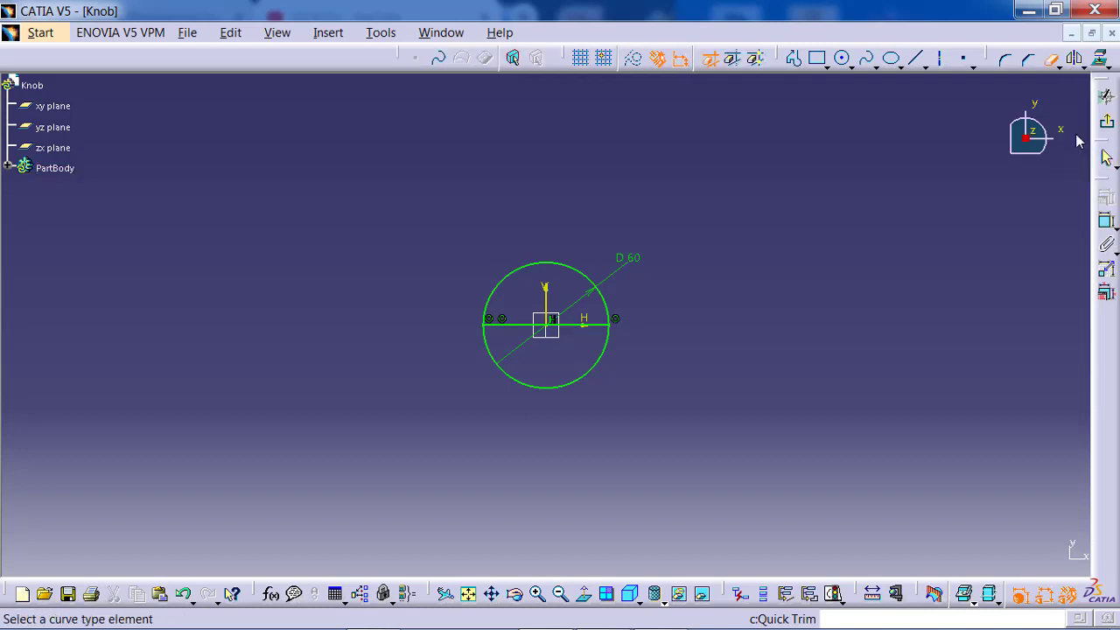
click(604, 354)
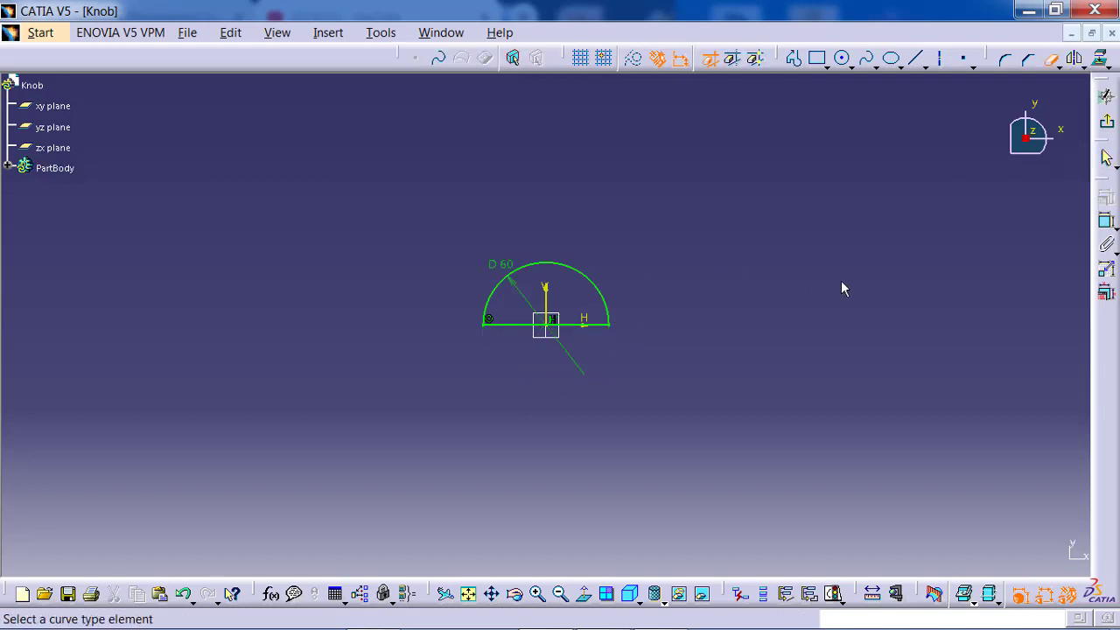
click(1108, 125)
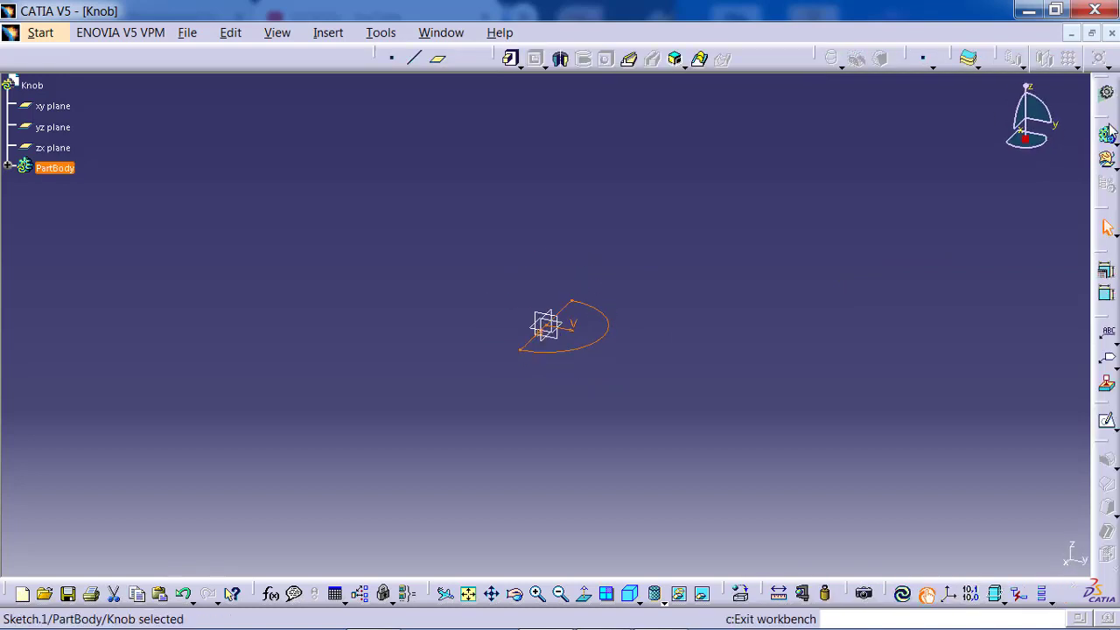
Revolve the semicircle sketch 360° about its straight edge with Shaft to form a solid sphere
click(562, 59)
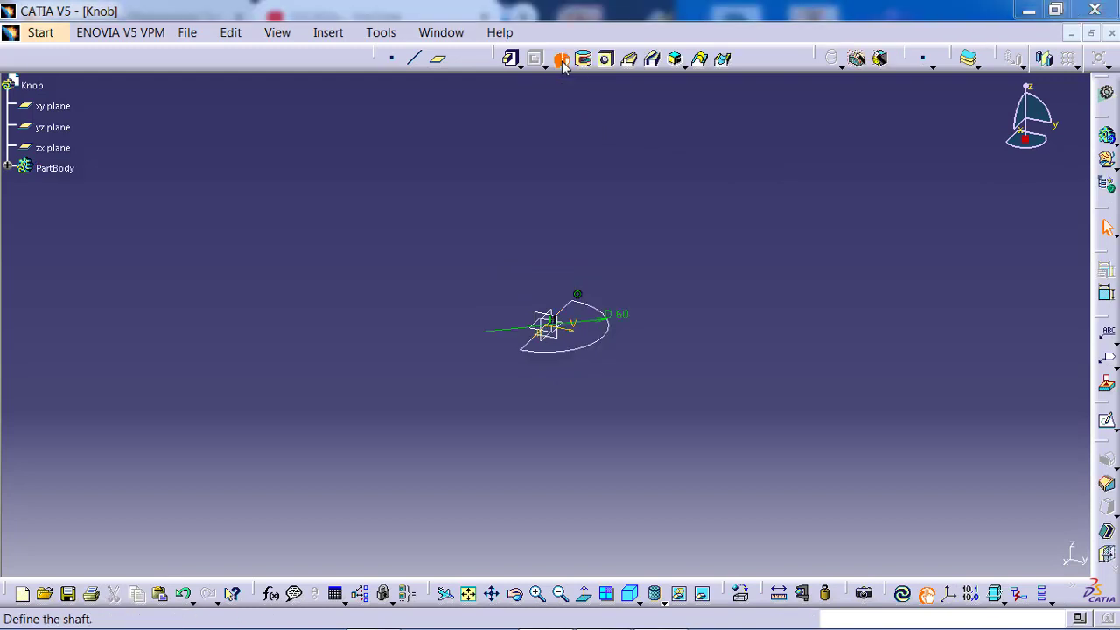
click(577, 315)
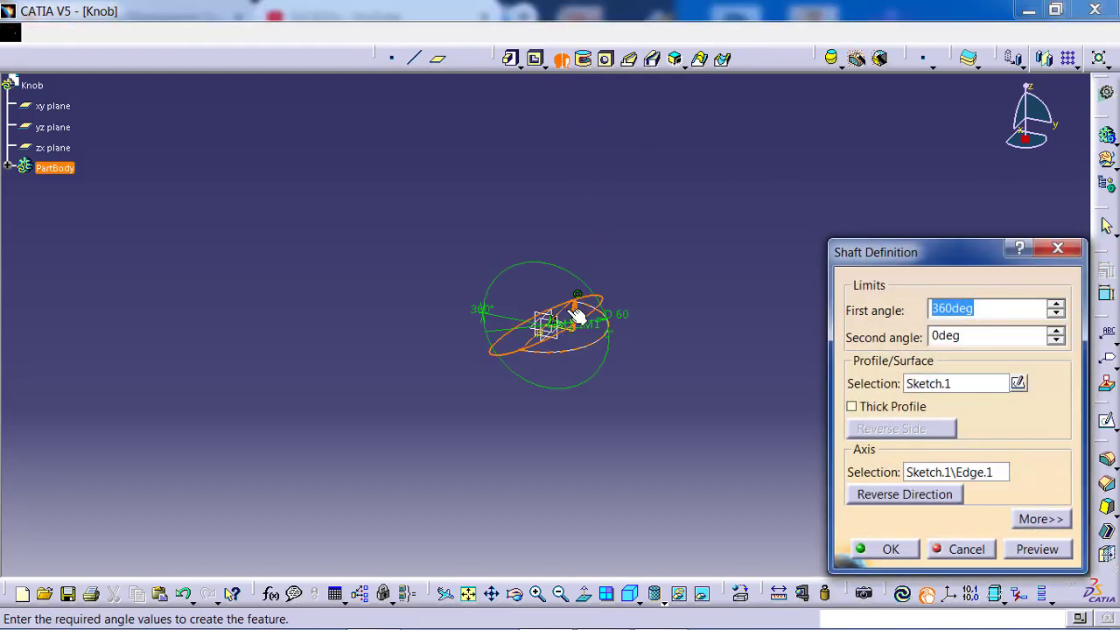
click(891, 550)
click(699, 471)
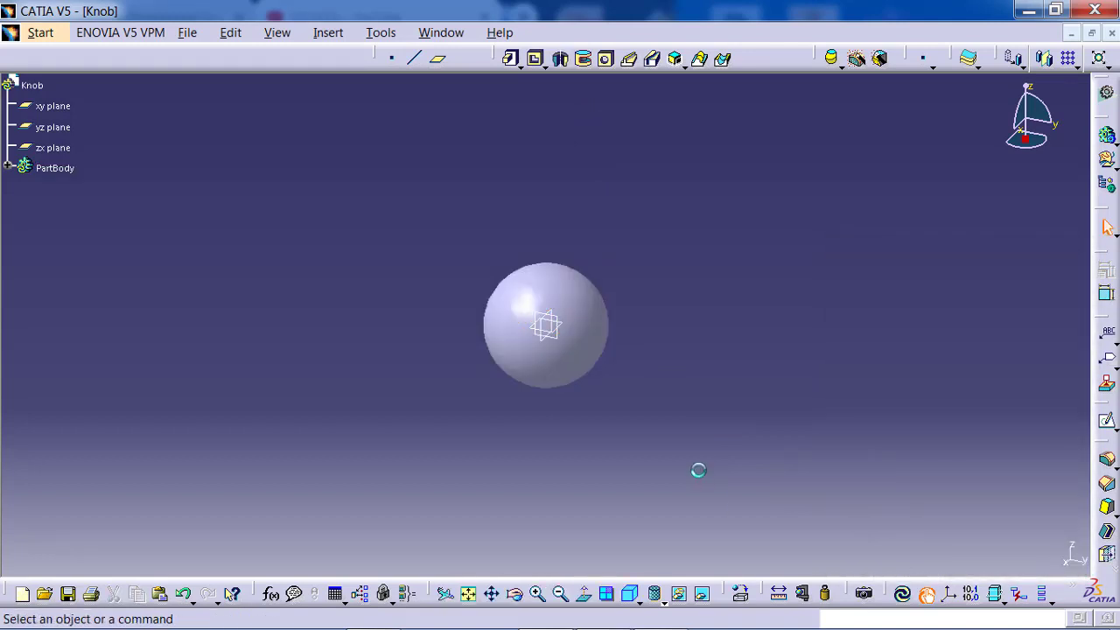
click(469, 594)
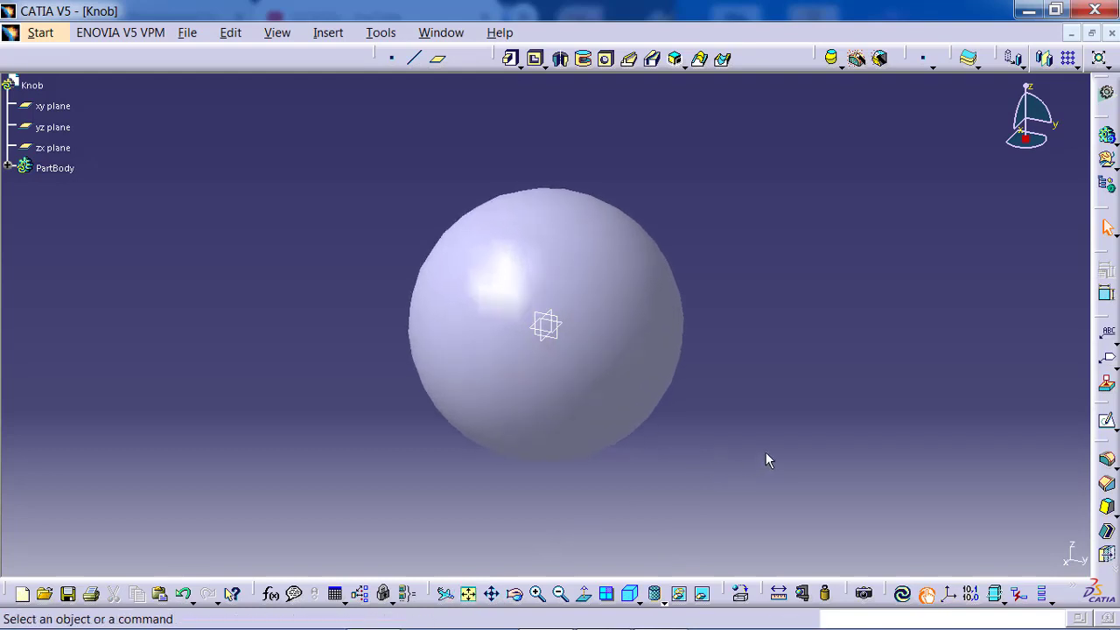
Start a new sketch on the xy plane and draw an origin-centred circle about 72 mm in diameter around the sphere
click(1107, 423)
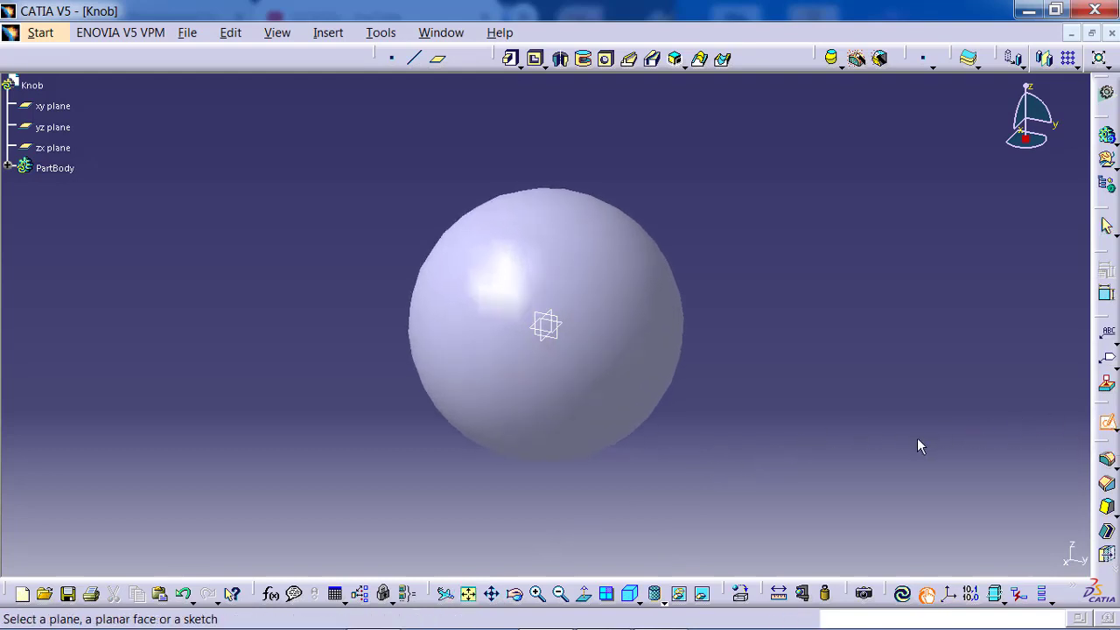
click(569, 331)
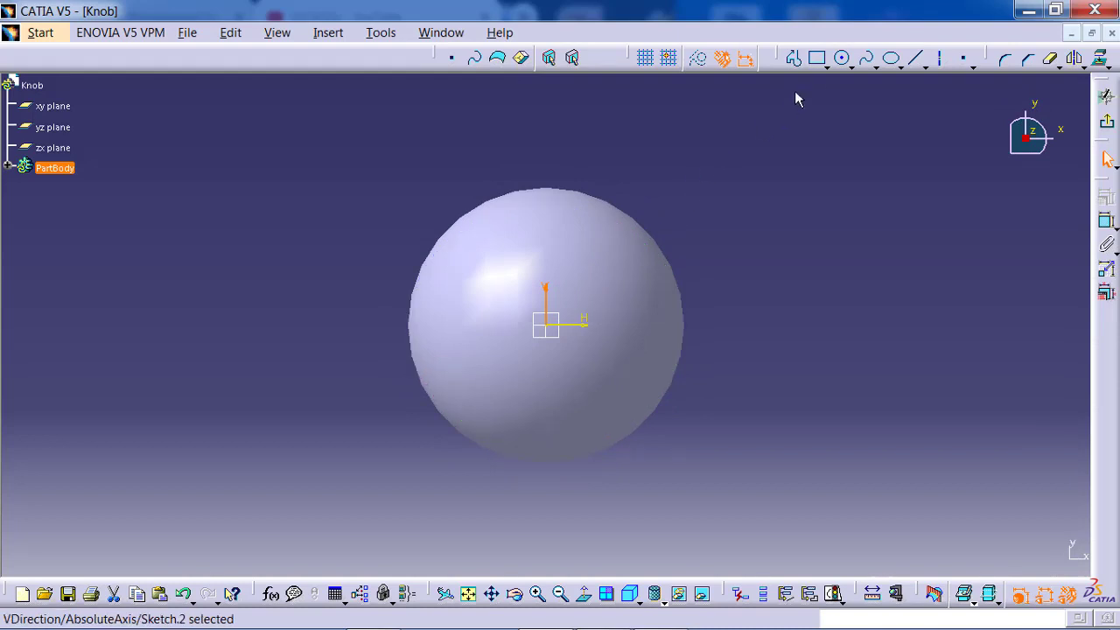
click(844, 59)
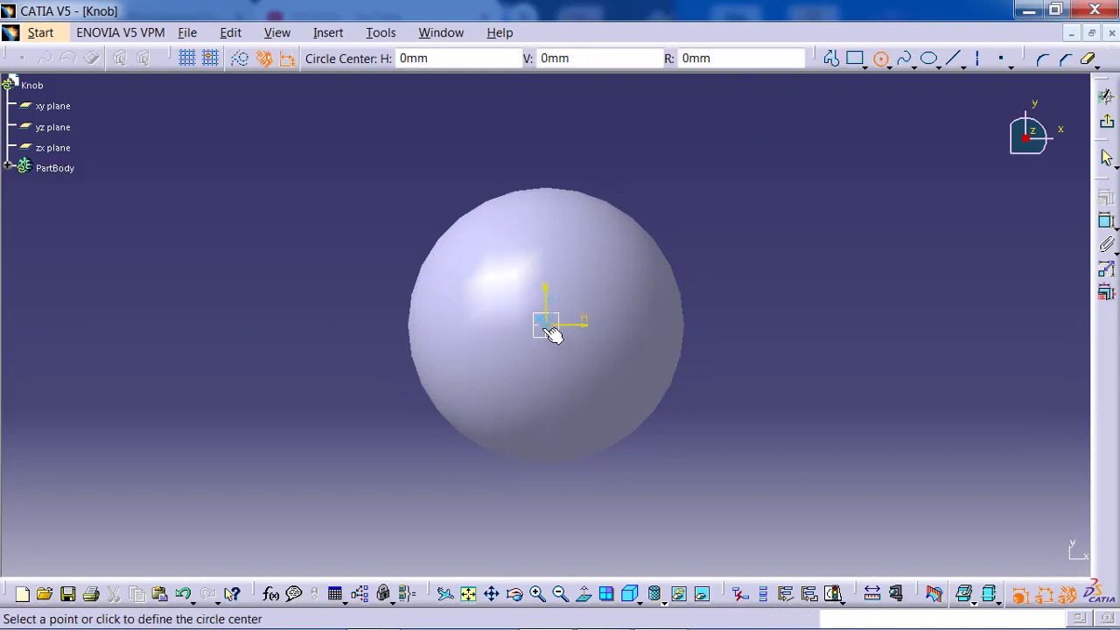
click(549, 331)
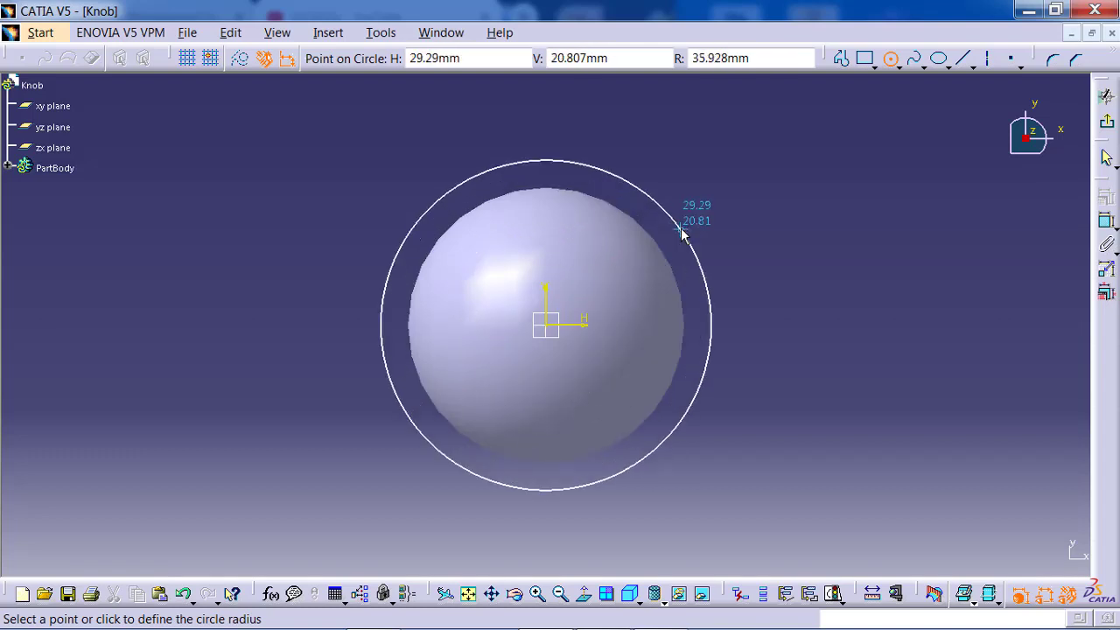
click(680, 228)
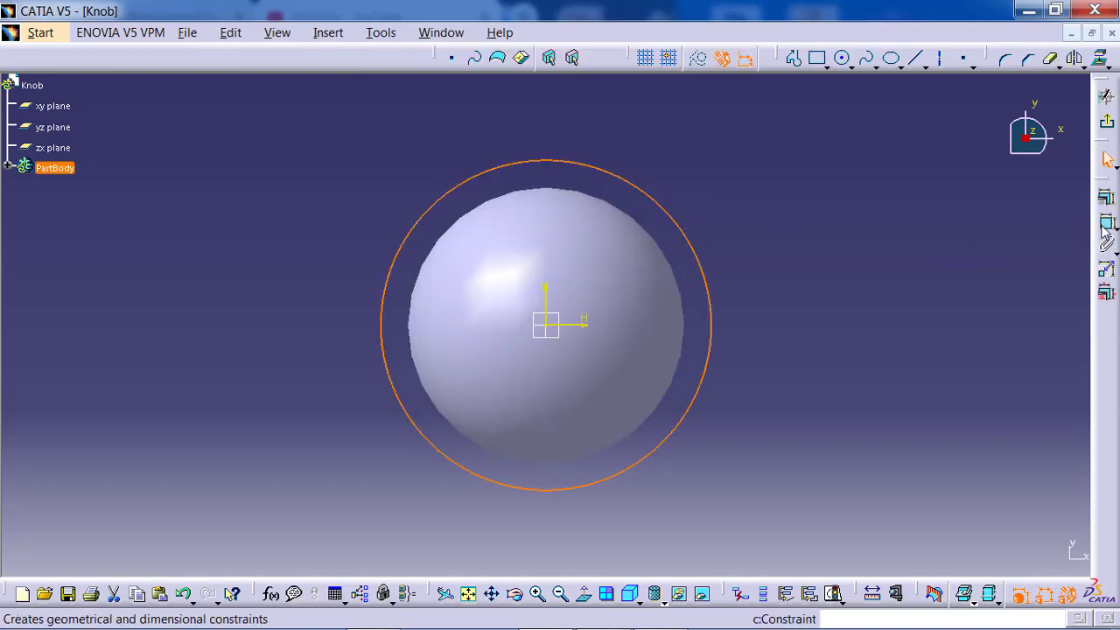
Dimension the new circle's diameter and set it to 60 mm to match the sphere
click(1107, 224)
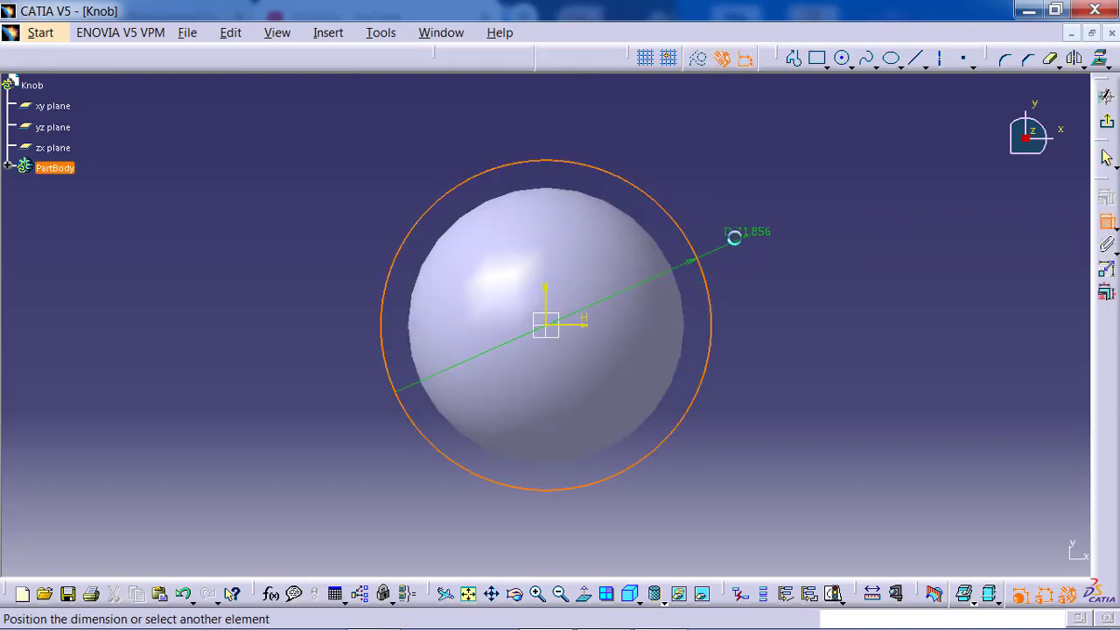
click(727, 243)
double_click(717, 236)
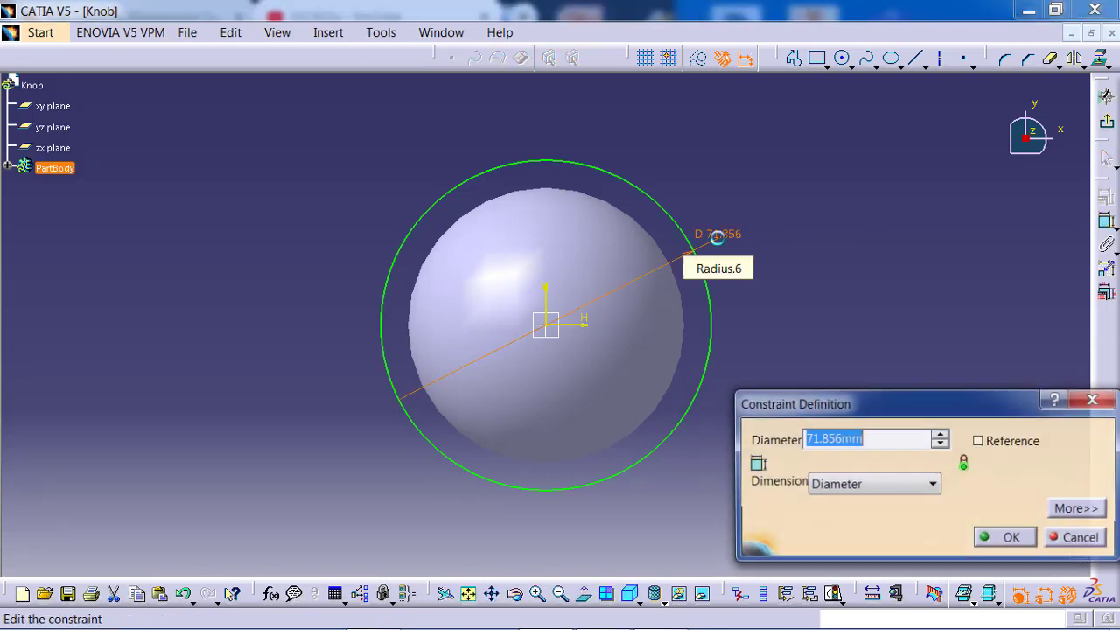
text(6)
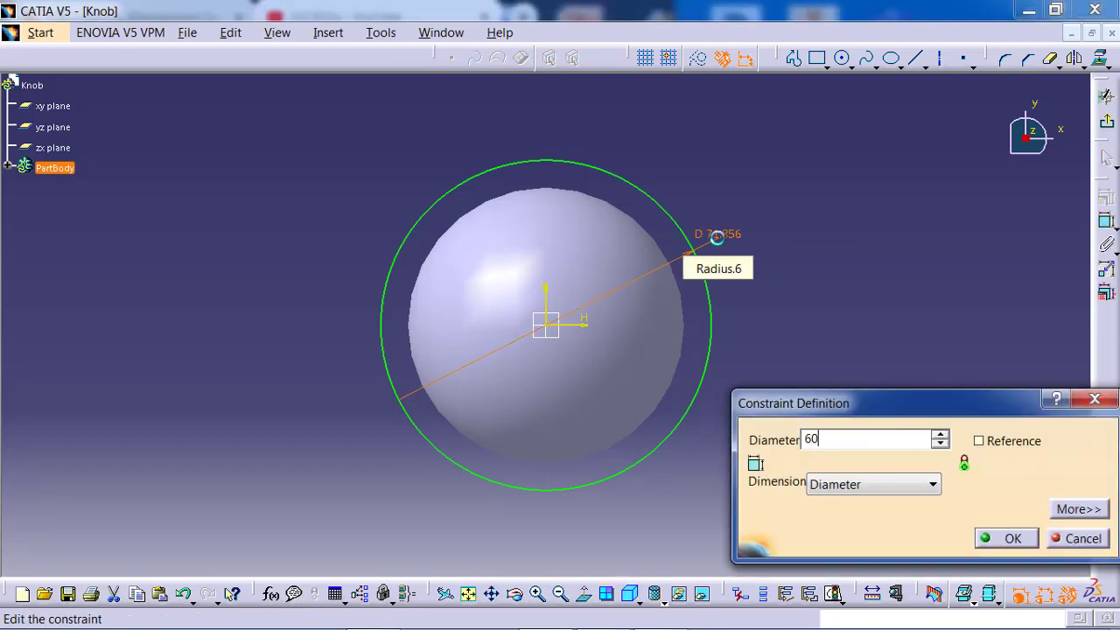
text(0)
key(Return)
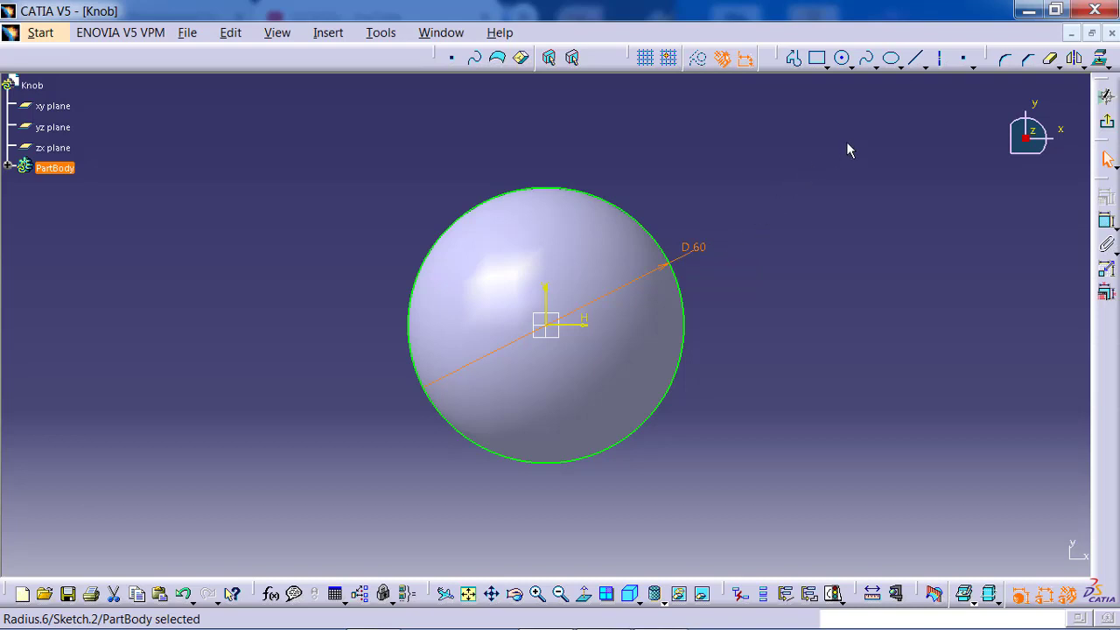
Draw a vertical chord across the circle on the positive H side, about 24 mm from the vertical axis
click(918, 61)
click(657, 242)
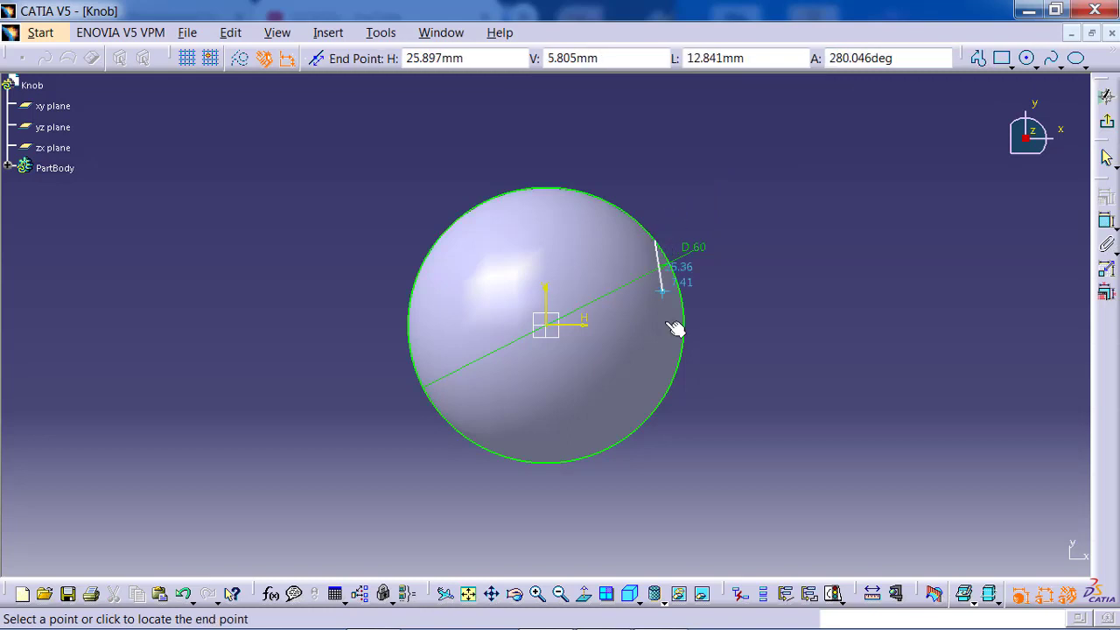
click(658, 411)
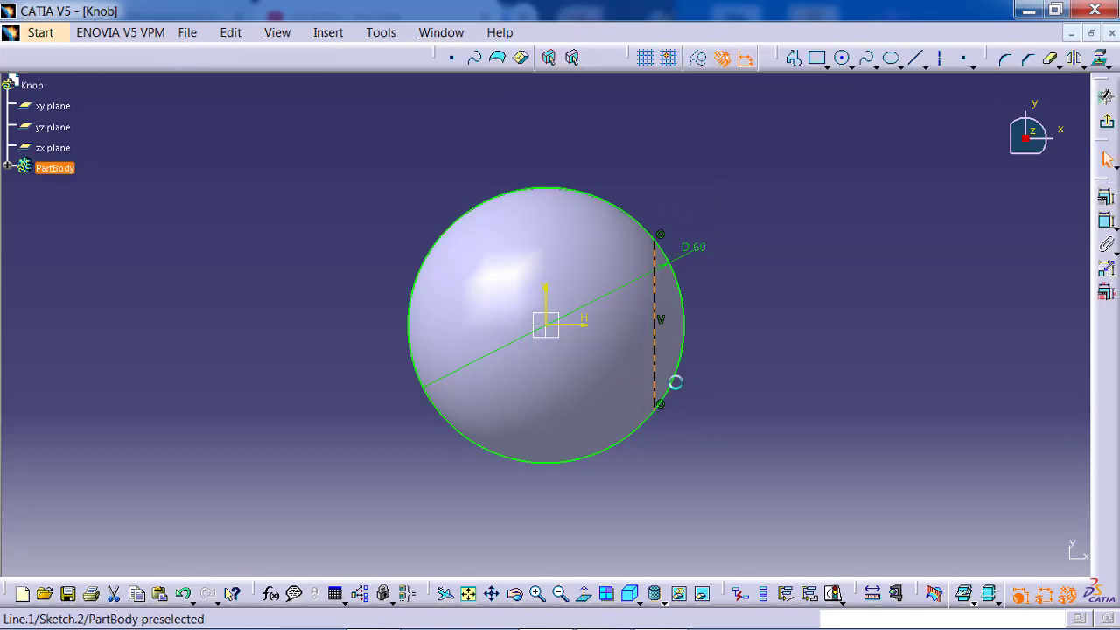
Dimension the distance between the vertical chord and the vertical axis and set it to 26 mm
click(1107, 221)
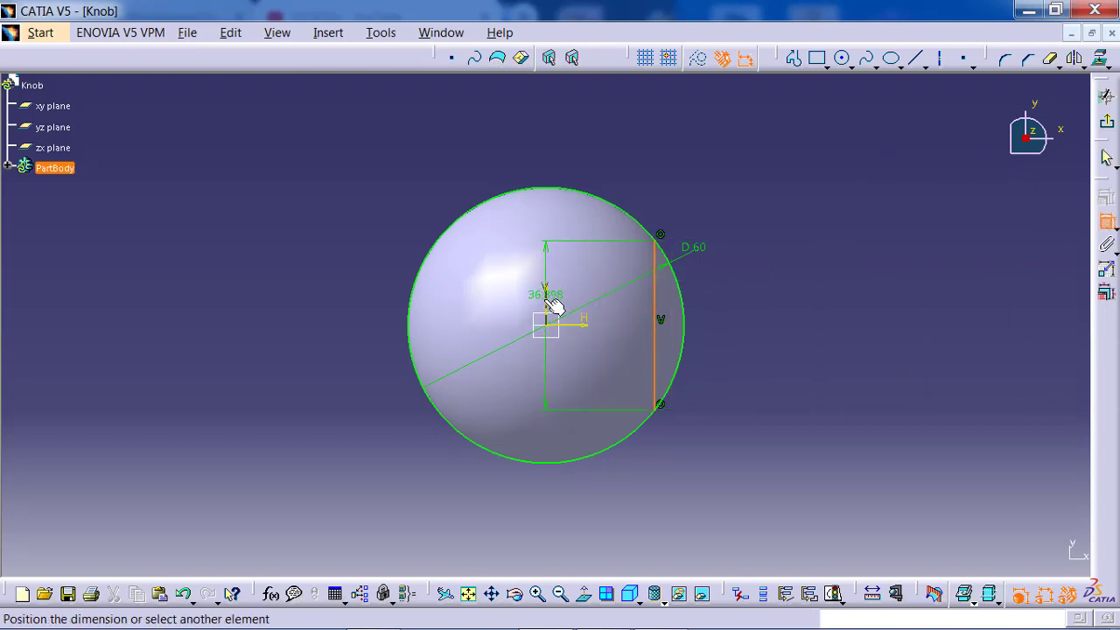
click(546, 299)
click(602, 171)
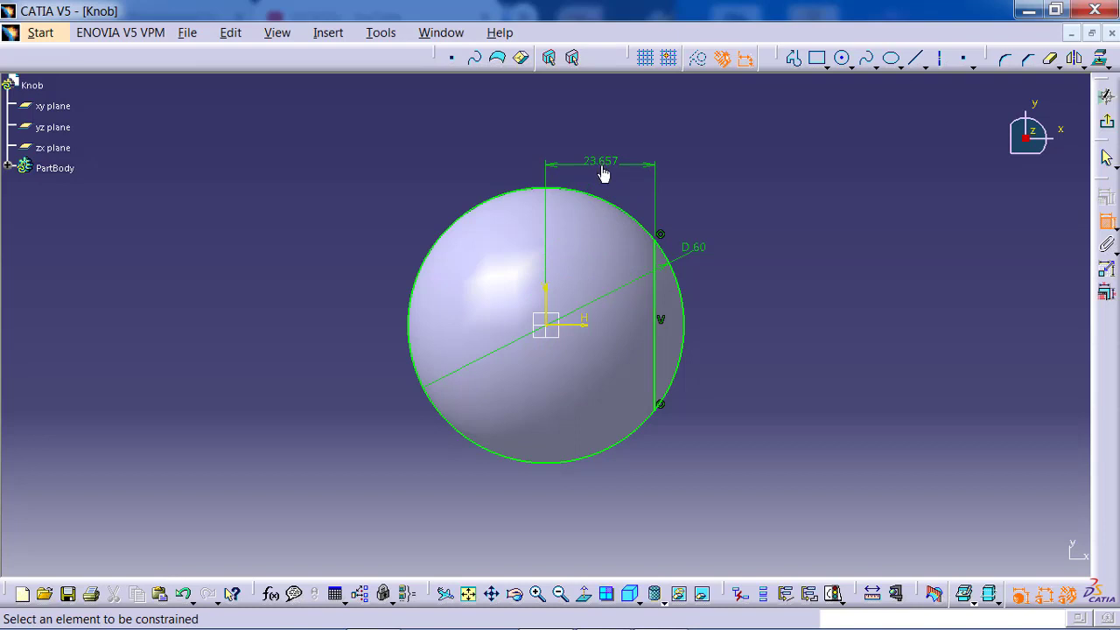
double_click(602, 164)
text(26)
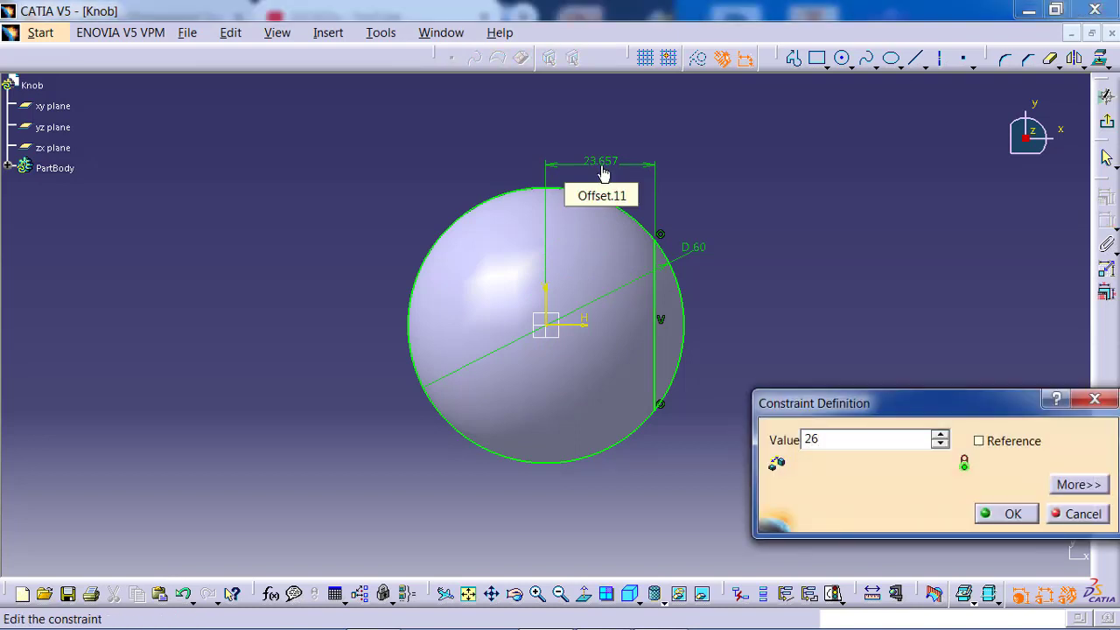
click(1011, 513)
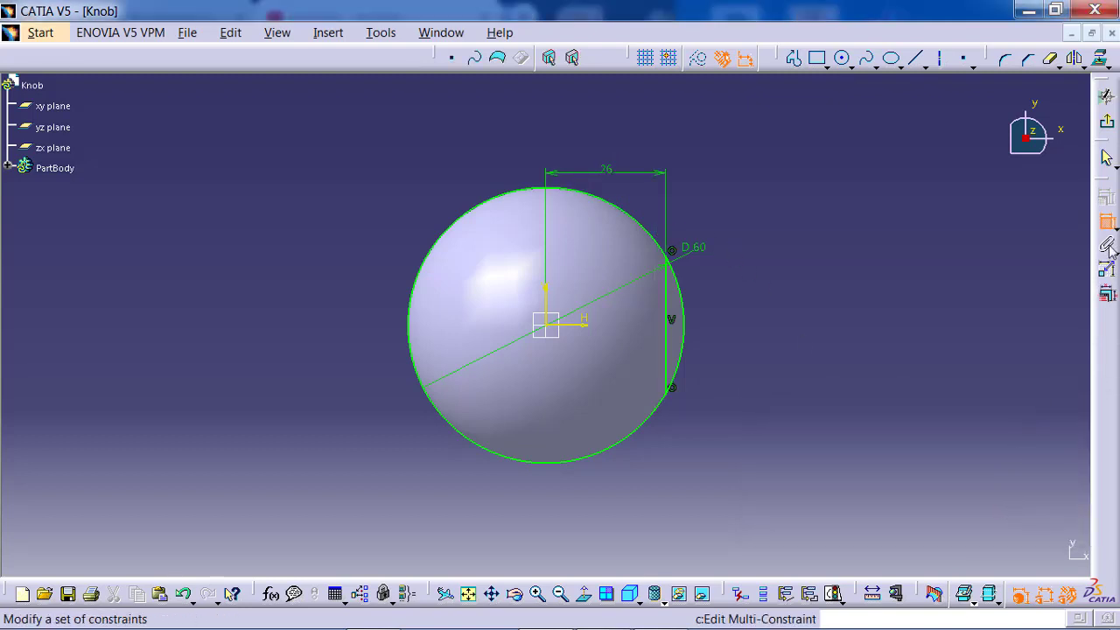
Trim away the circle's large arc with Quick Trim, keeping only the small segment beyond the chord
click(1052, 61)
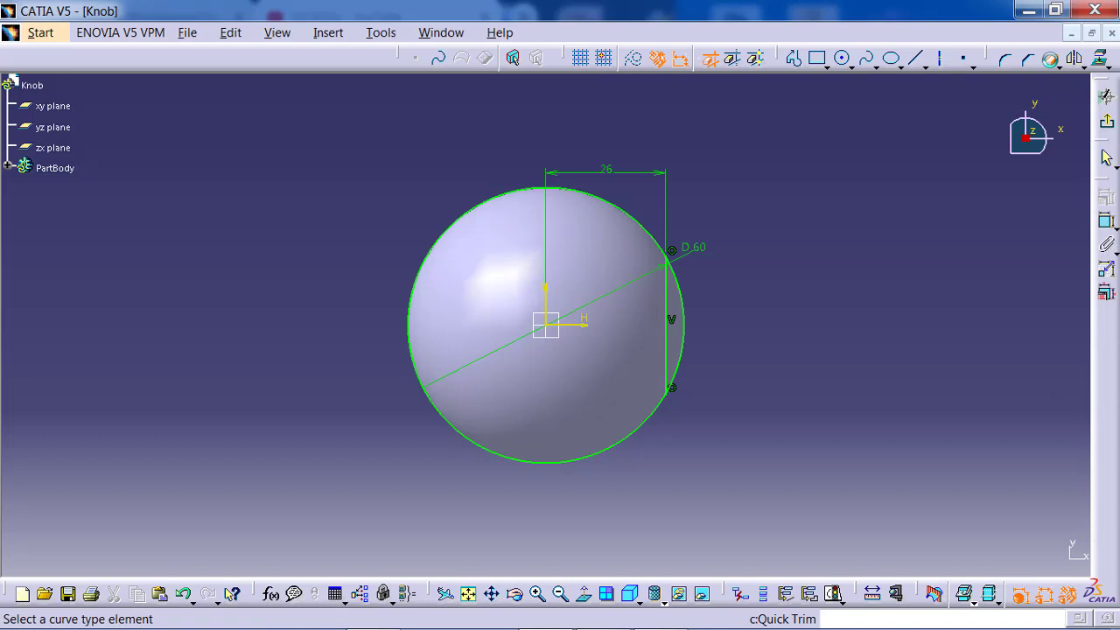
click(652, 239)
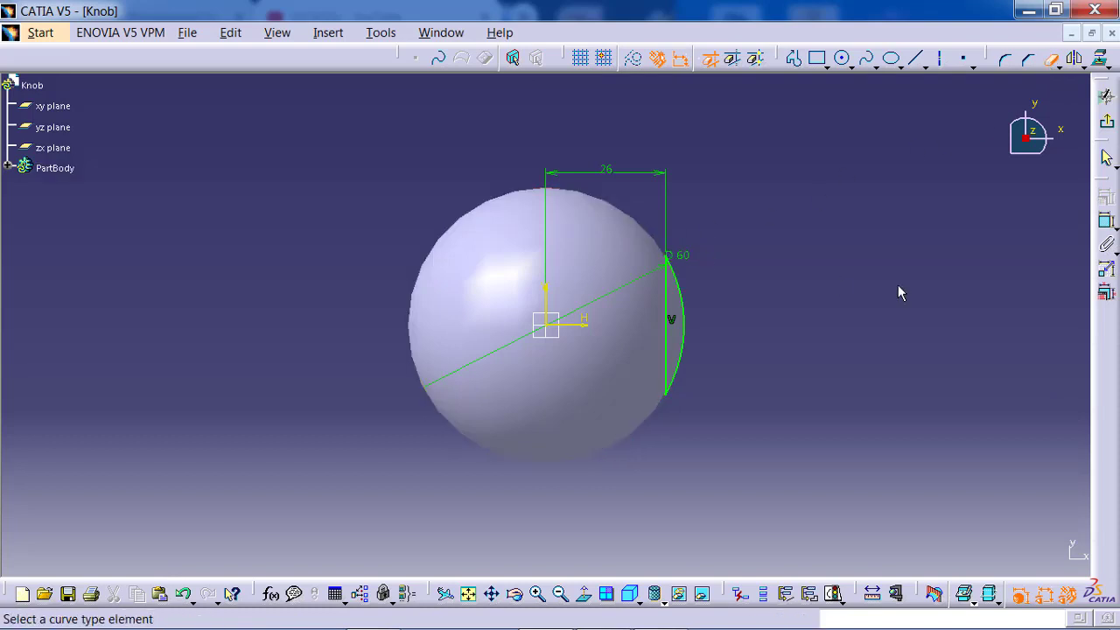
Leave the segment sketch and pocket its profile out of the sphere with Mirrored extent enabled first, then the first limit set to Up to last
click(1108, 123)
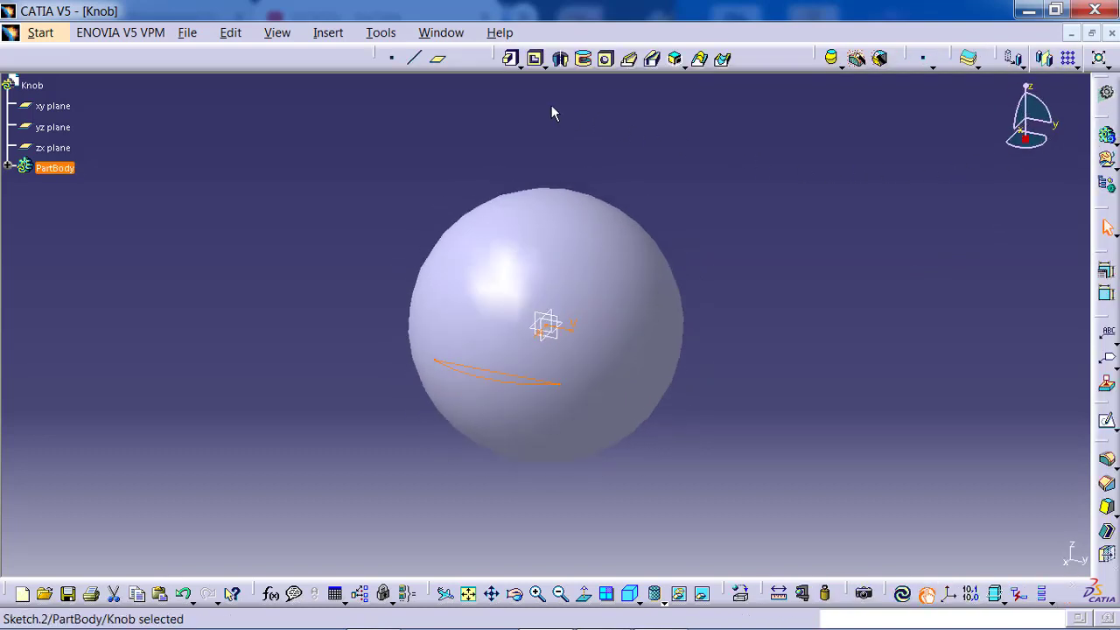
click(537, 61)
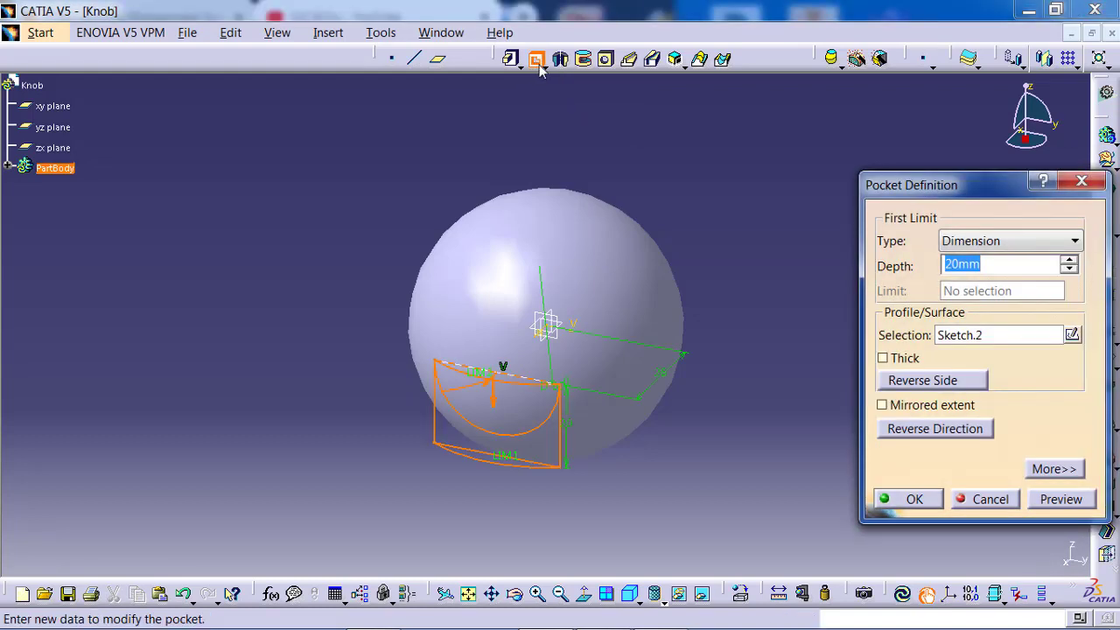
click(883, 406)
click(1011, 242)
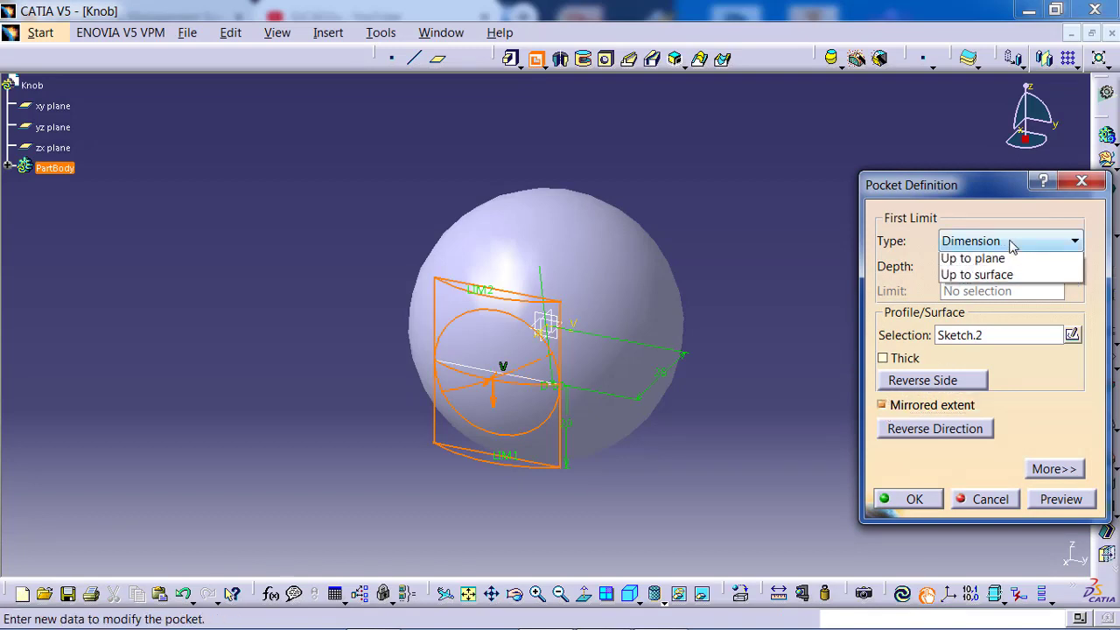
click(1006, 301)
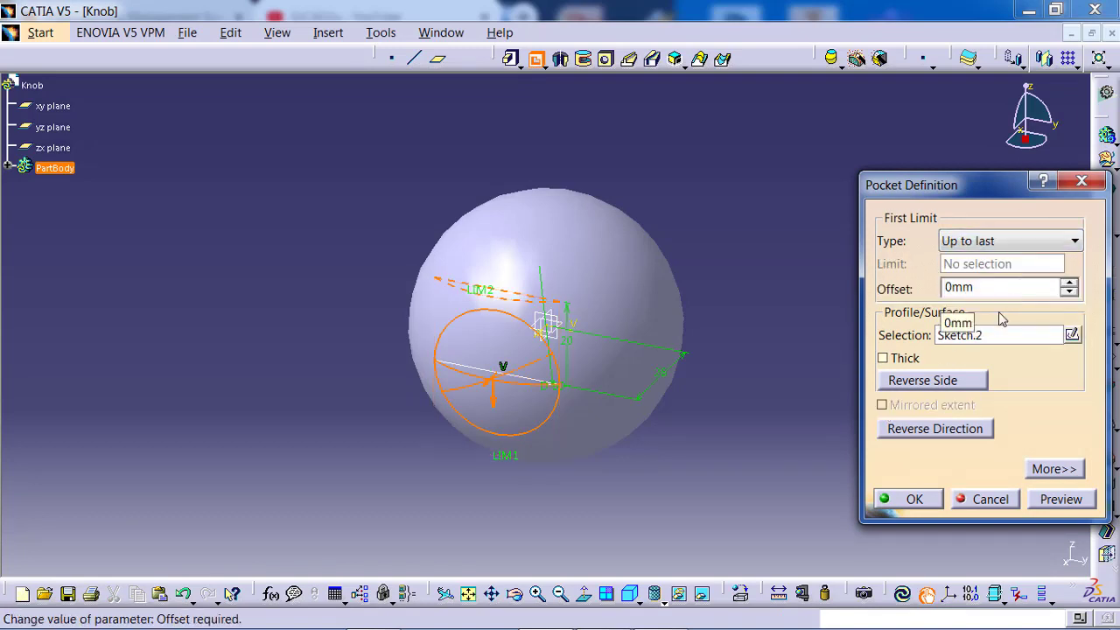
click(1063, 499)
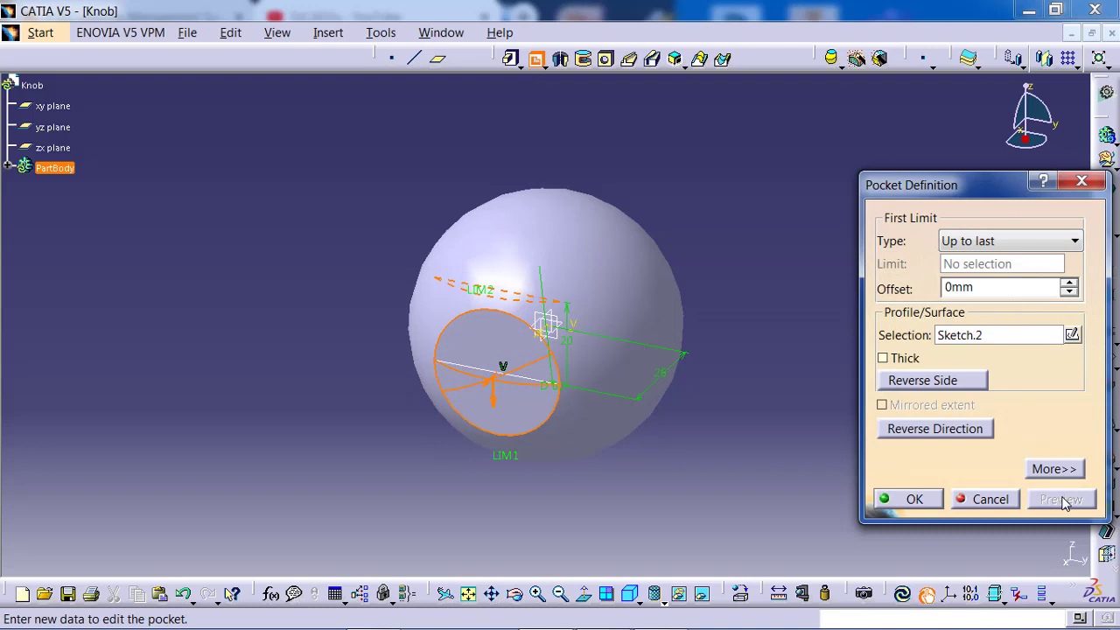
click(914, 500)
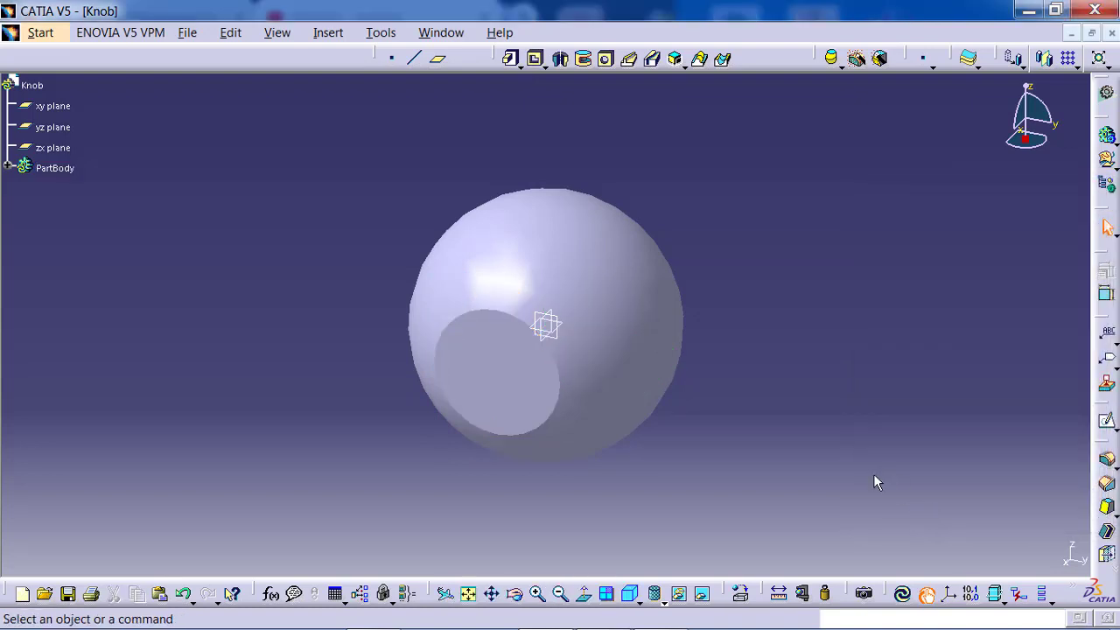
Create a sketch on the sphere's flat circular face with a single point at the origin, then leave the sketch
click(1109, 424)
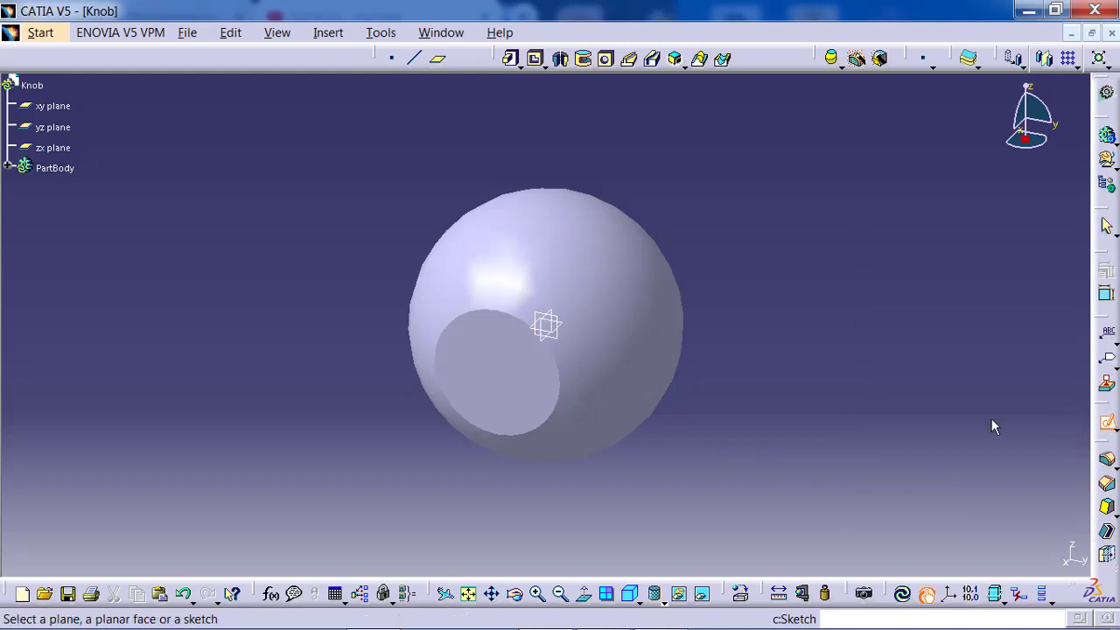
click(517, 393)
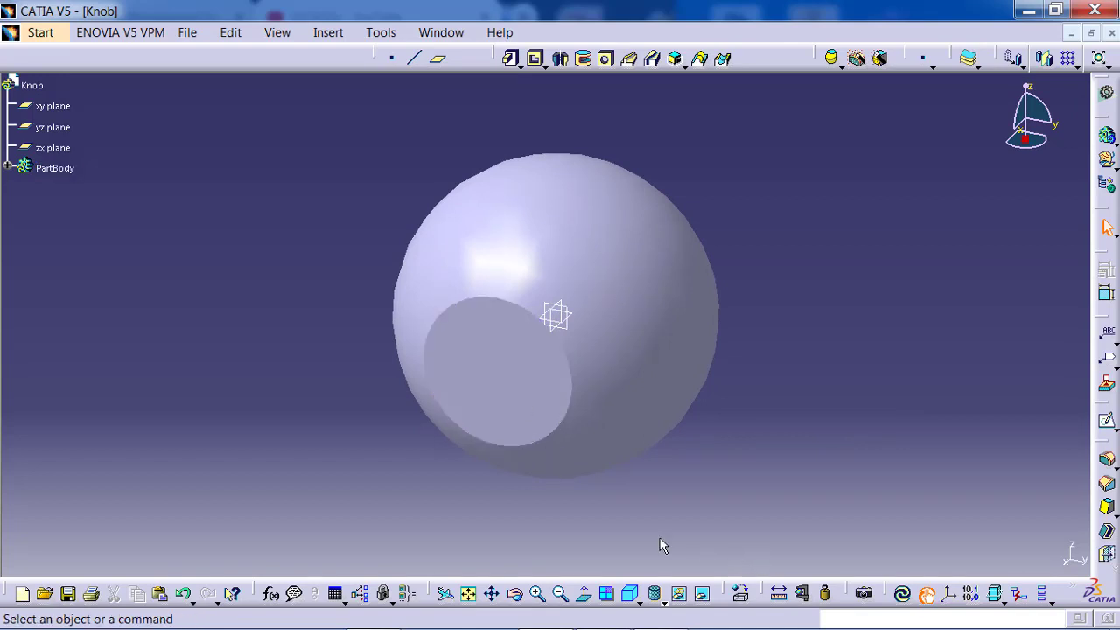
click(1107, 420)
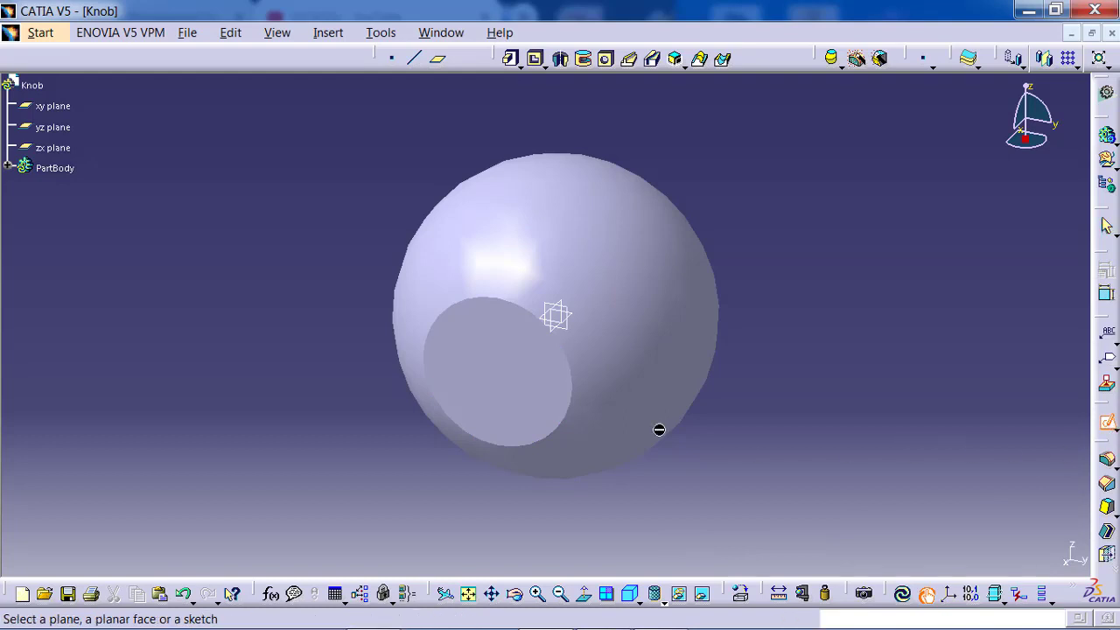
click(516, 393)
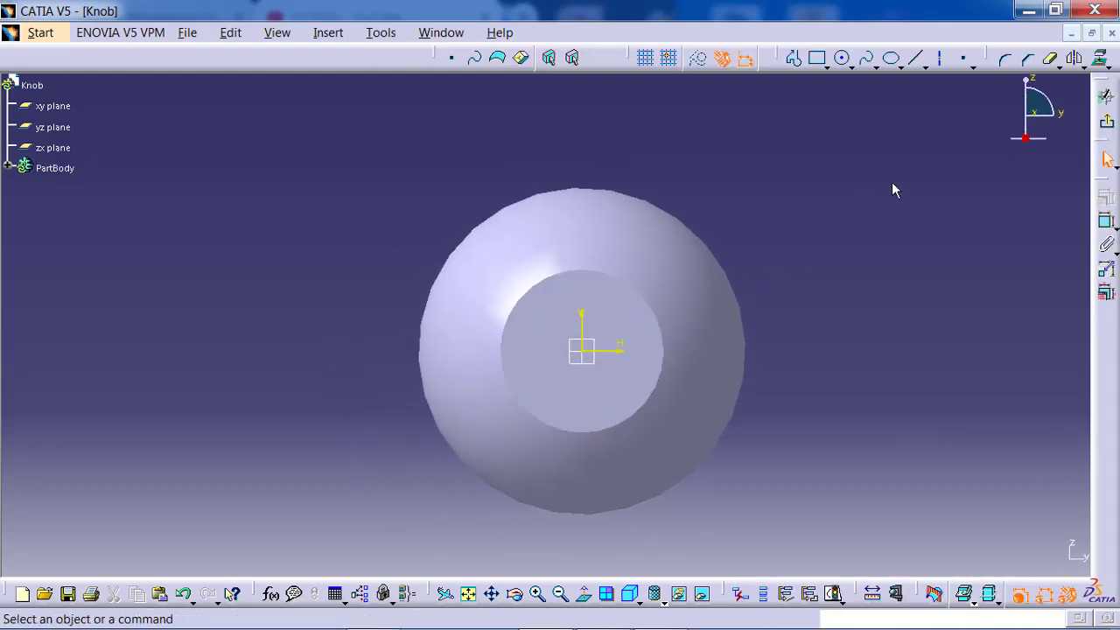
click(966, 60)
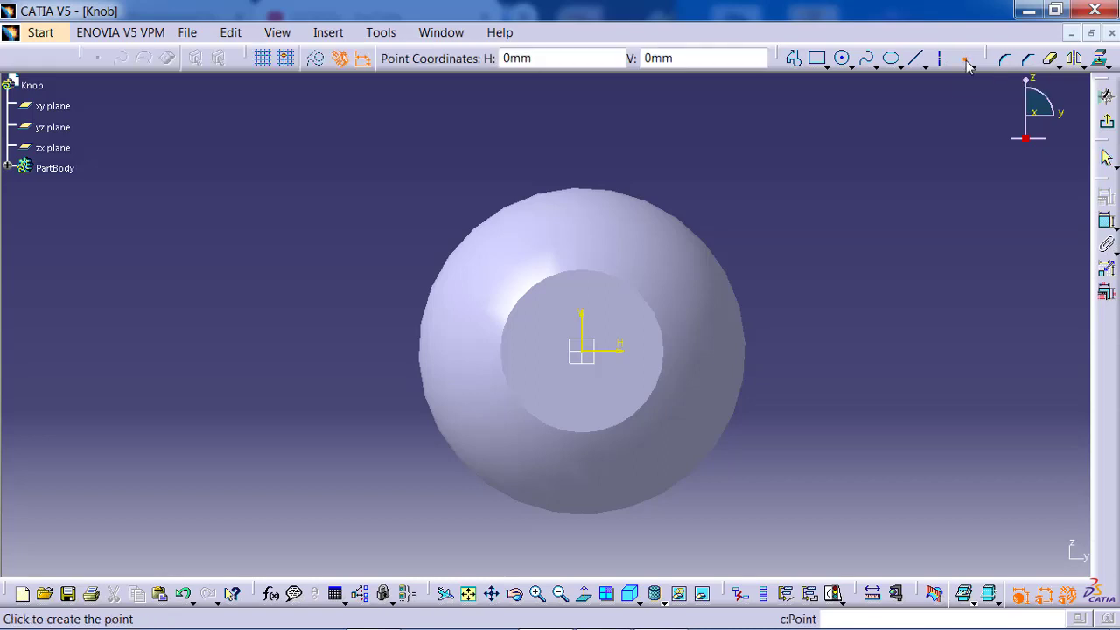
click(589, 351)
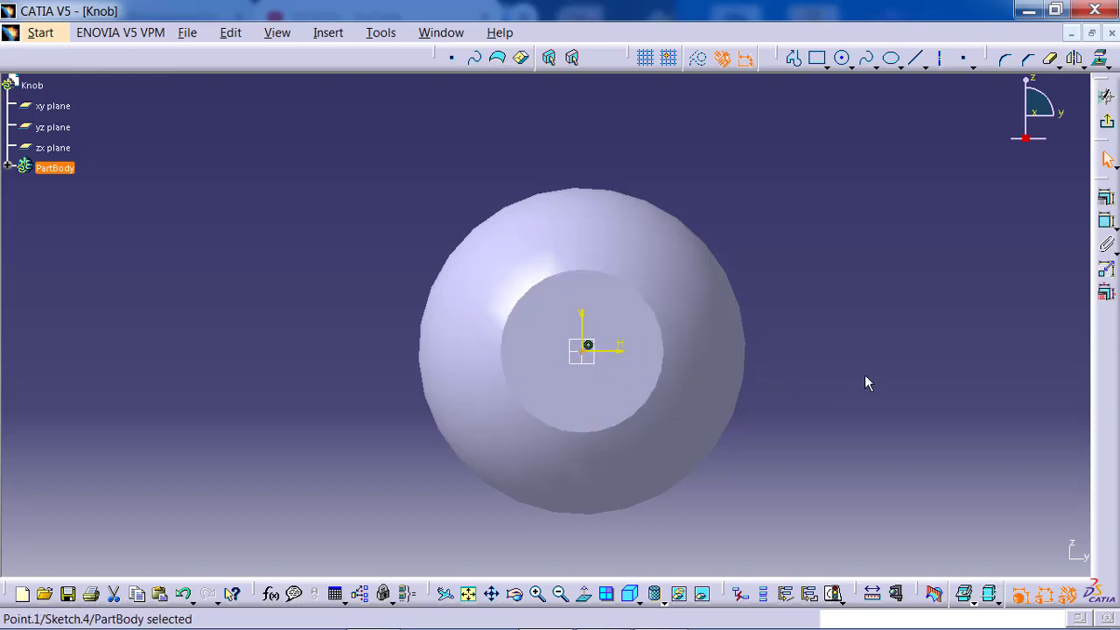
click(1109, 127)
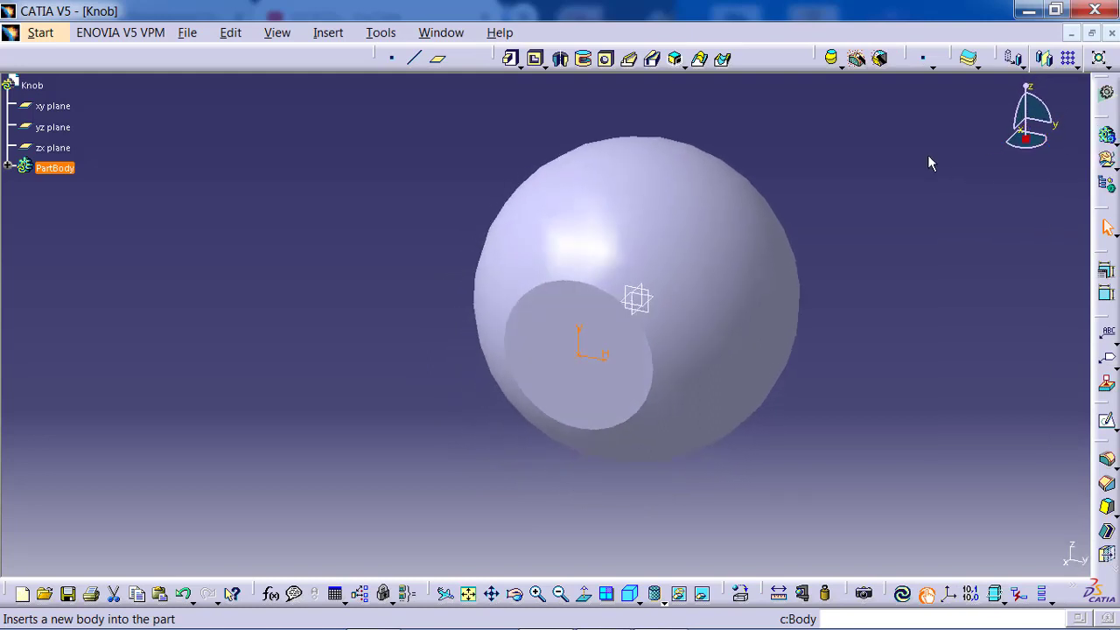
Add a blind 12 mm diameter hole, 10 mm deep with a 120 degree V-Bottom, in the flat face
click(606, 60)
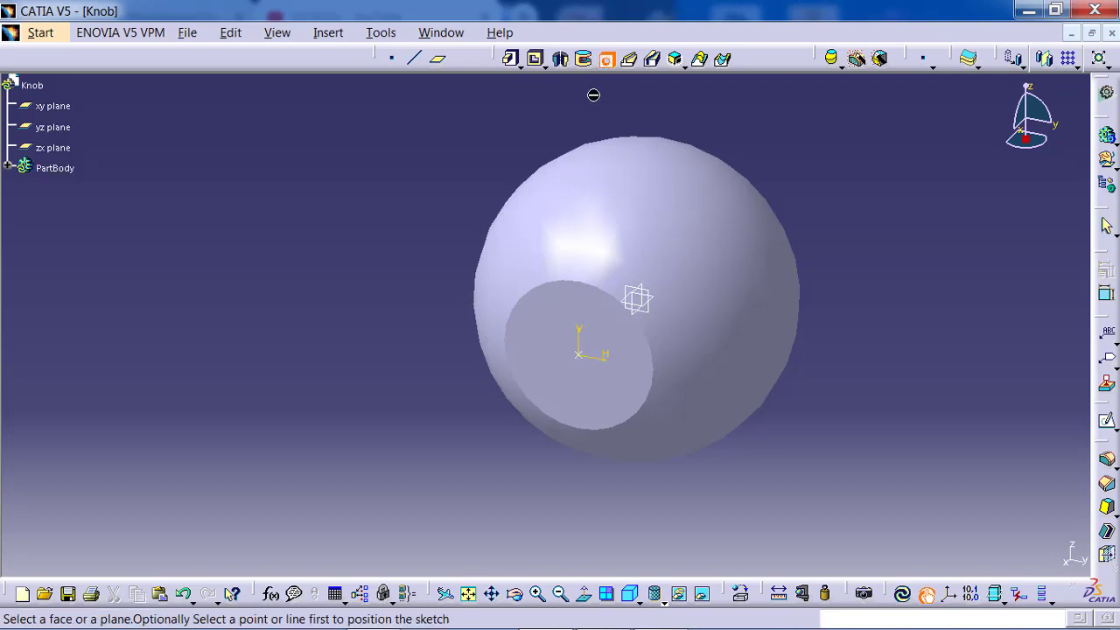
click(630, 328)
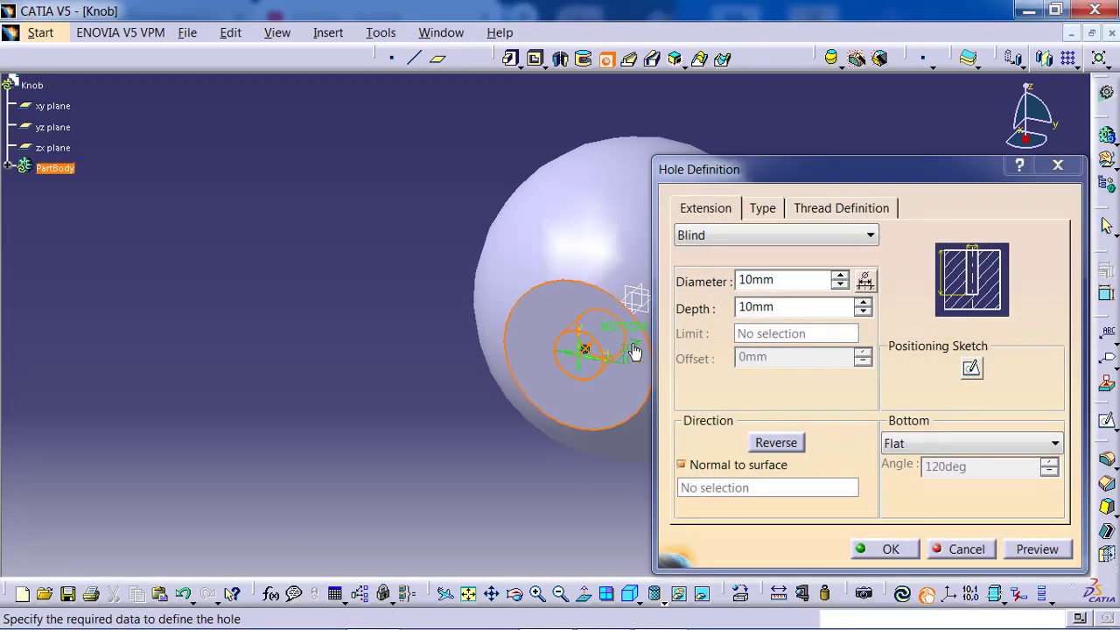
drag(782, 281, 730, 281)
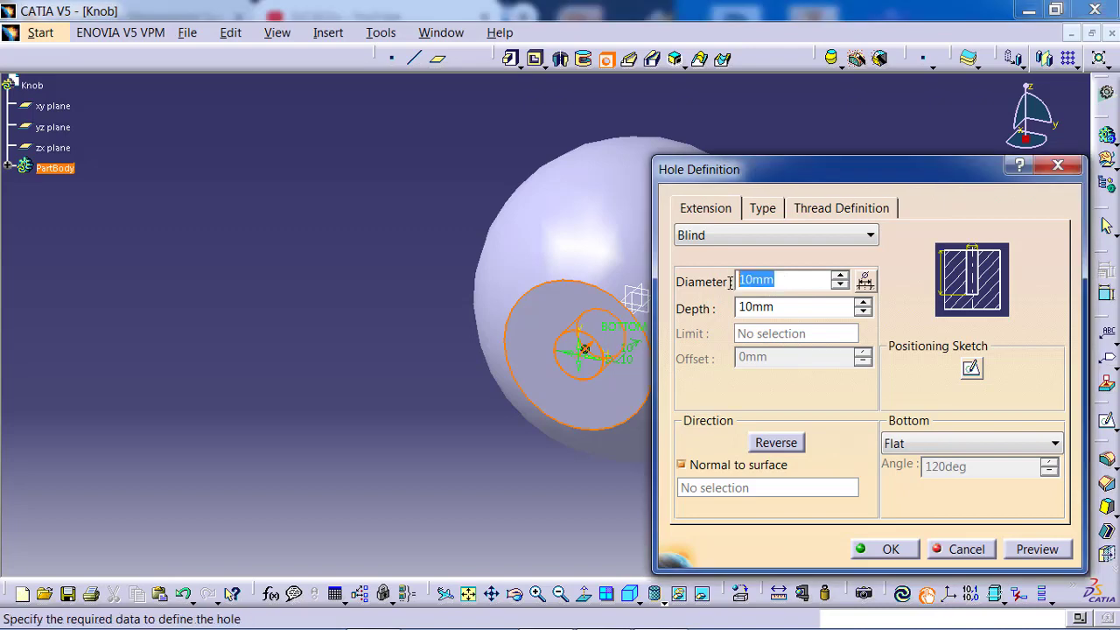
text(12)
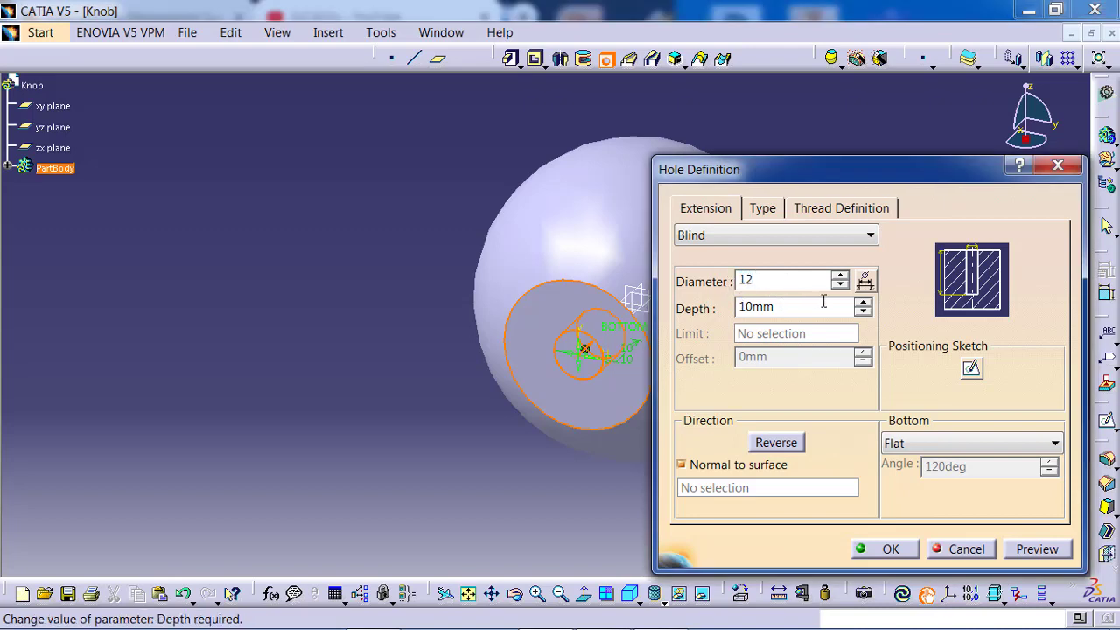
click(809, 305)
click(907, 444)
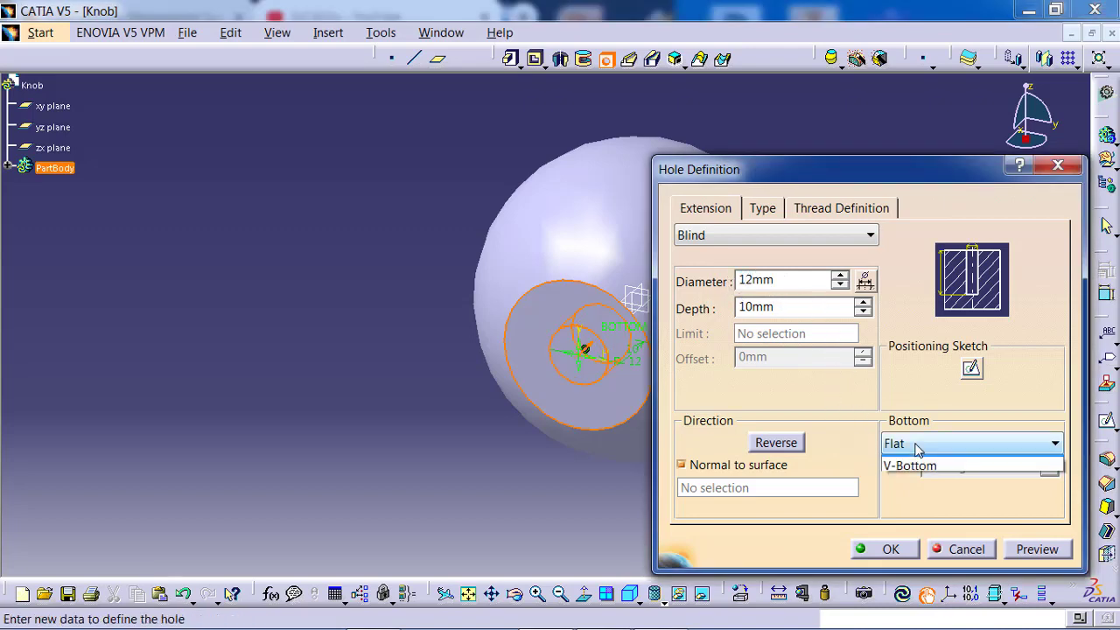
click(918, 482)
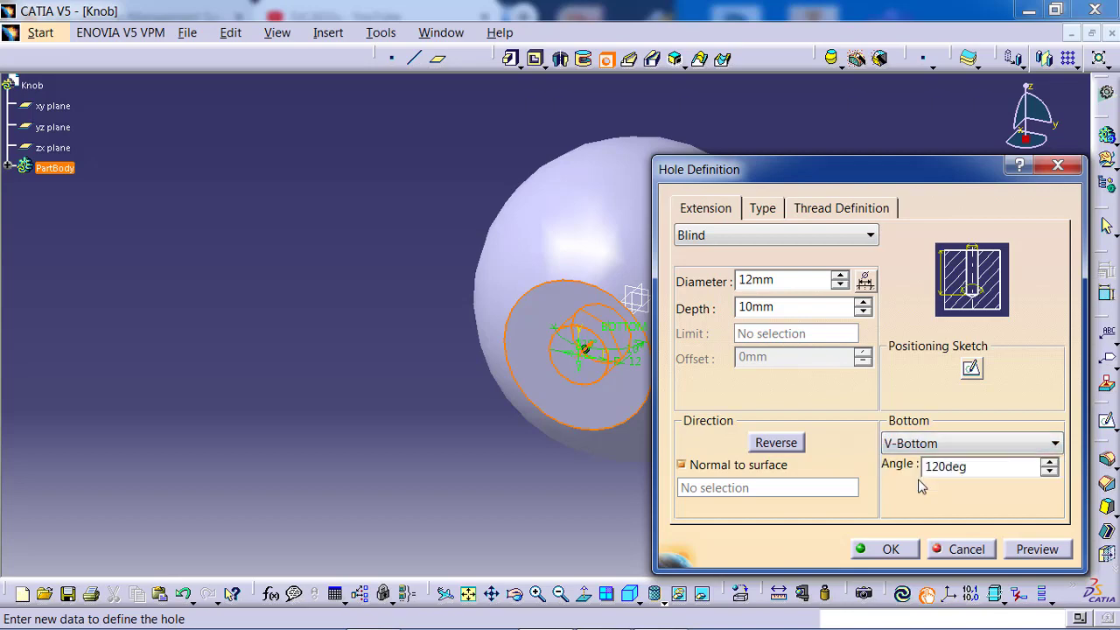
click(884, 548)
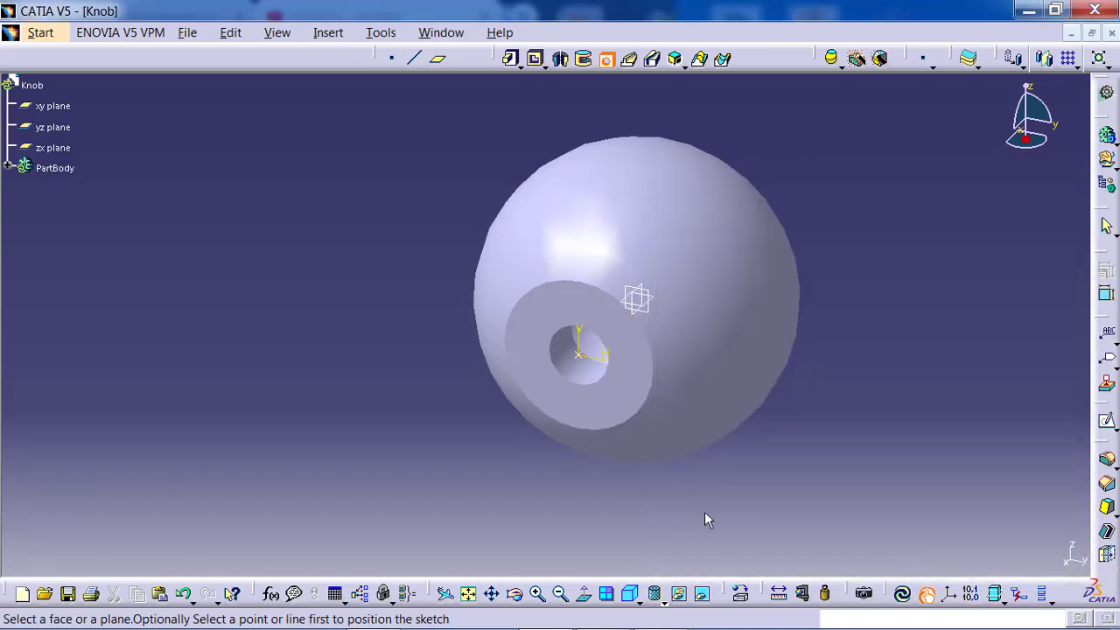
click(631, 595)
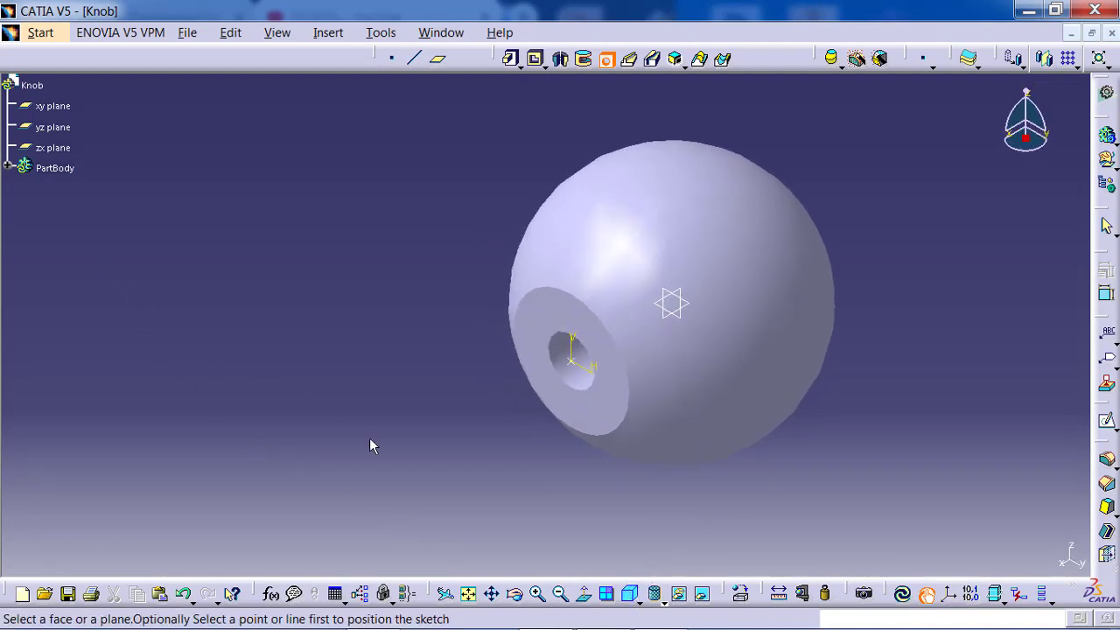
click(740, 595)
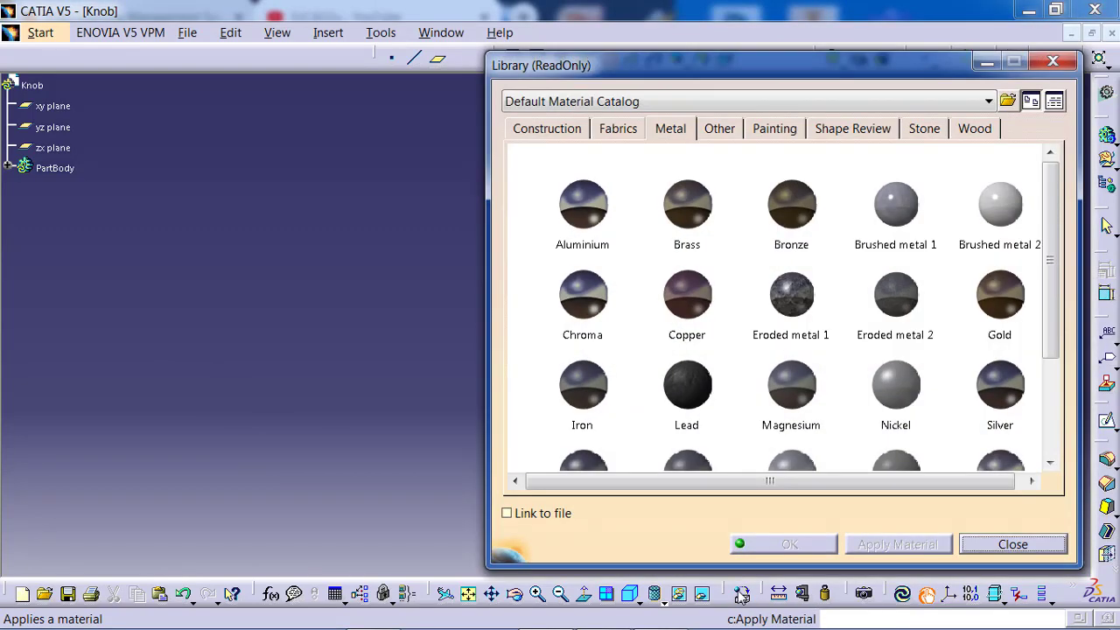
click(585, 392)
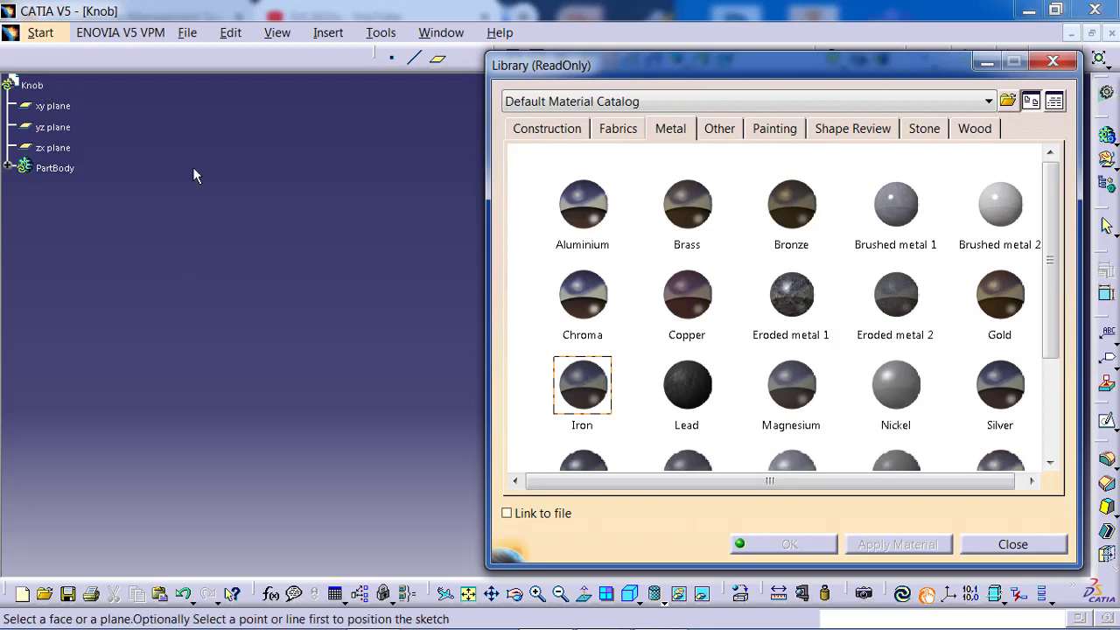
click(22, 86)
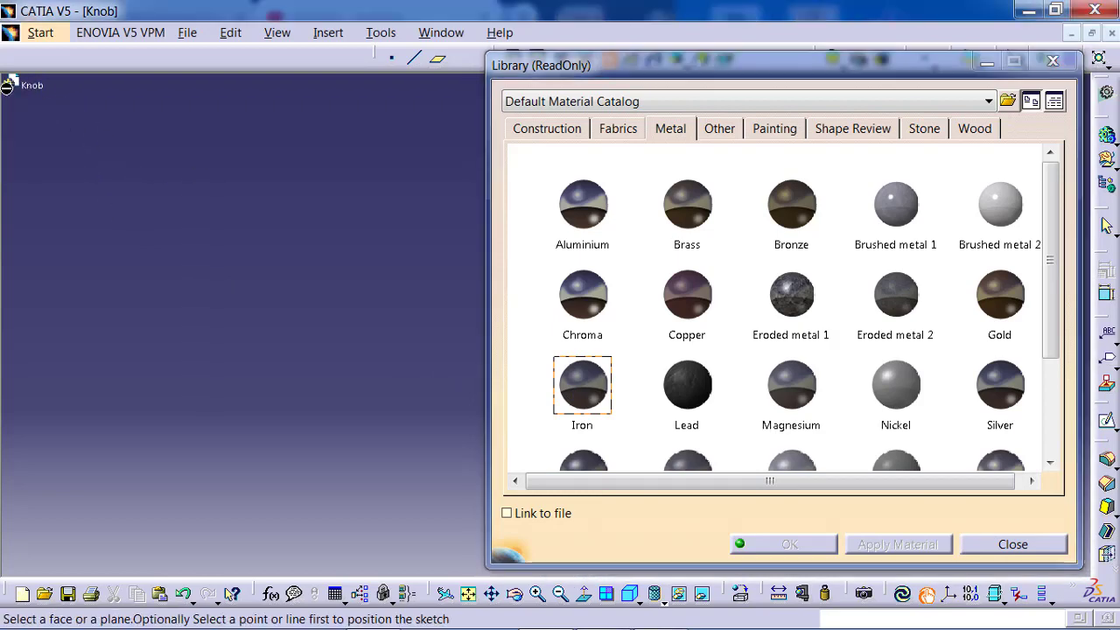
click(1039, 546)
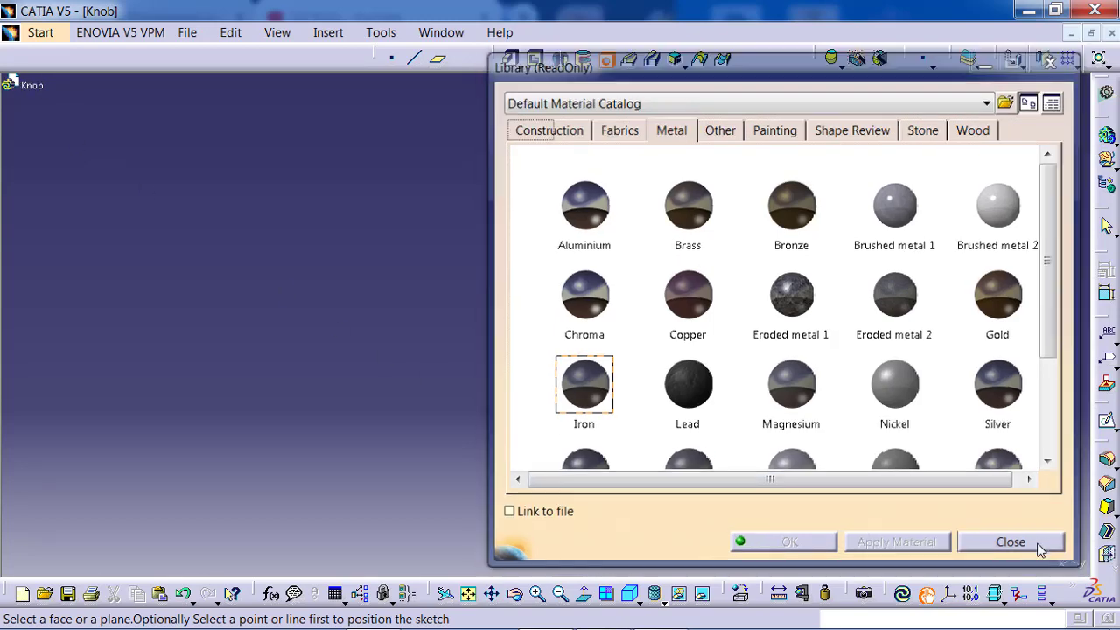
Update the part and expand the Knob specification tree again
click(906, 595)
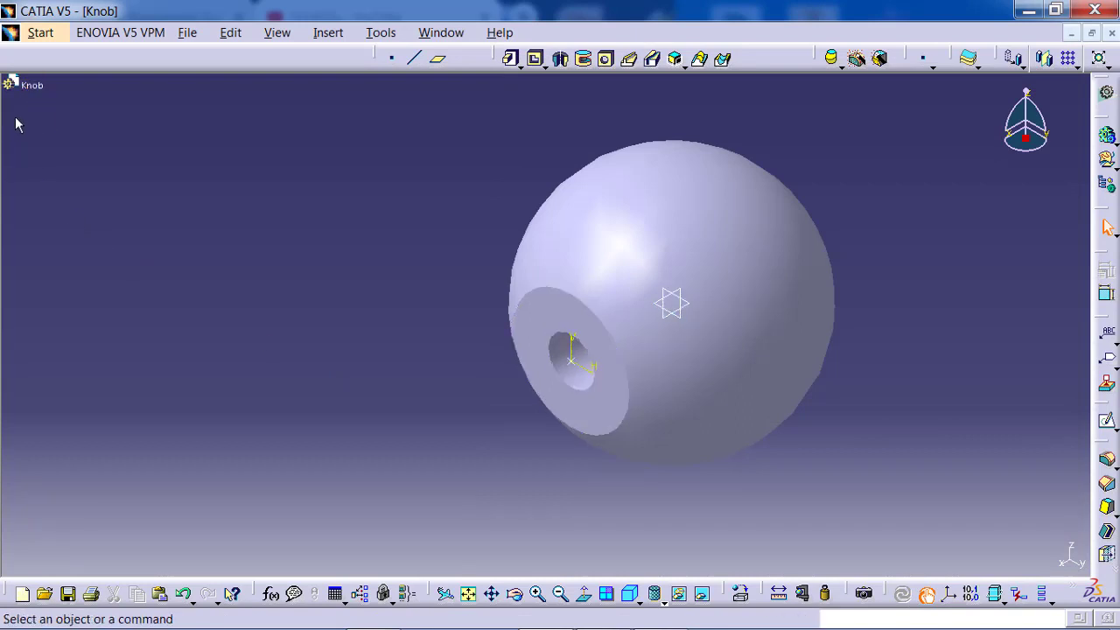
click(26, 85)
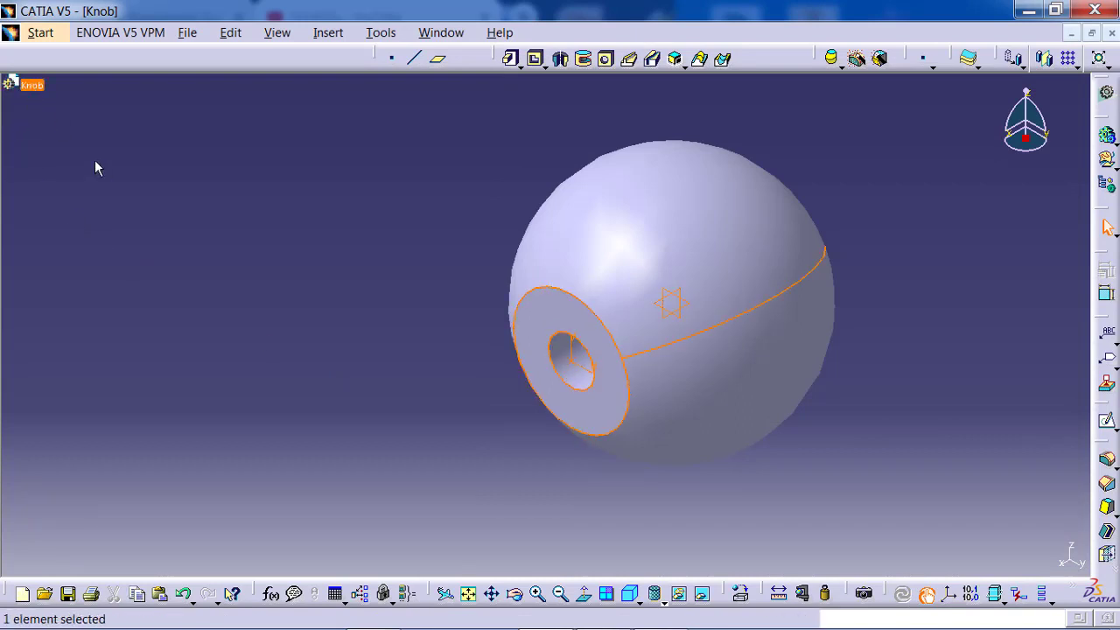
middle_drag(101, 167, 138, 183)
click(162, 197)
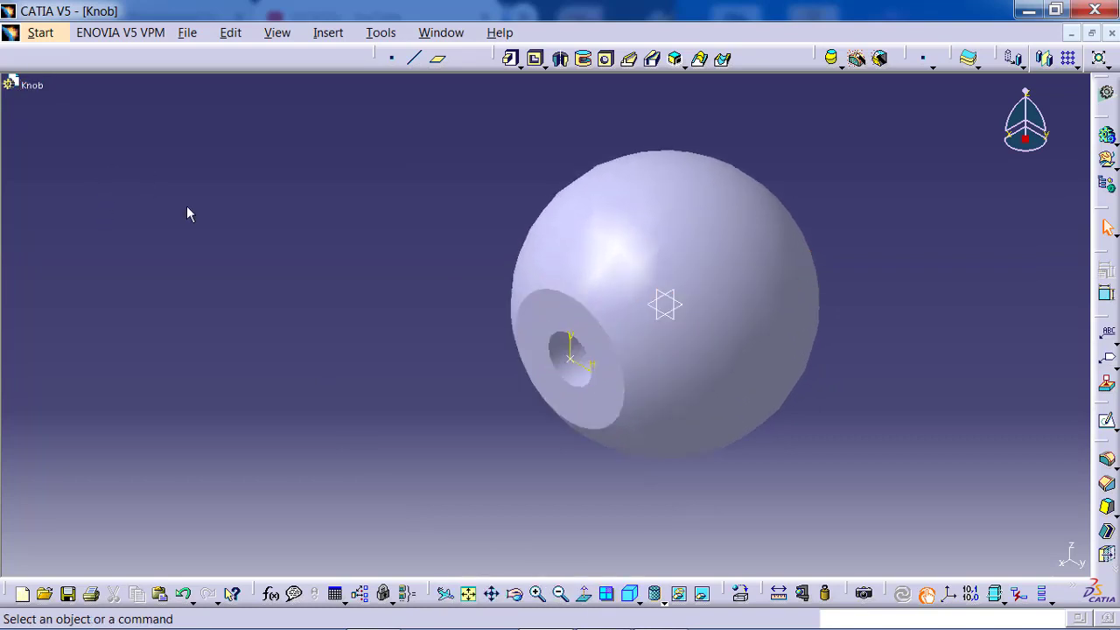
click(19, 86)
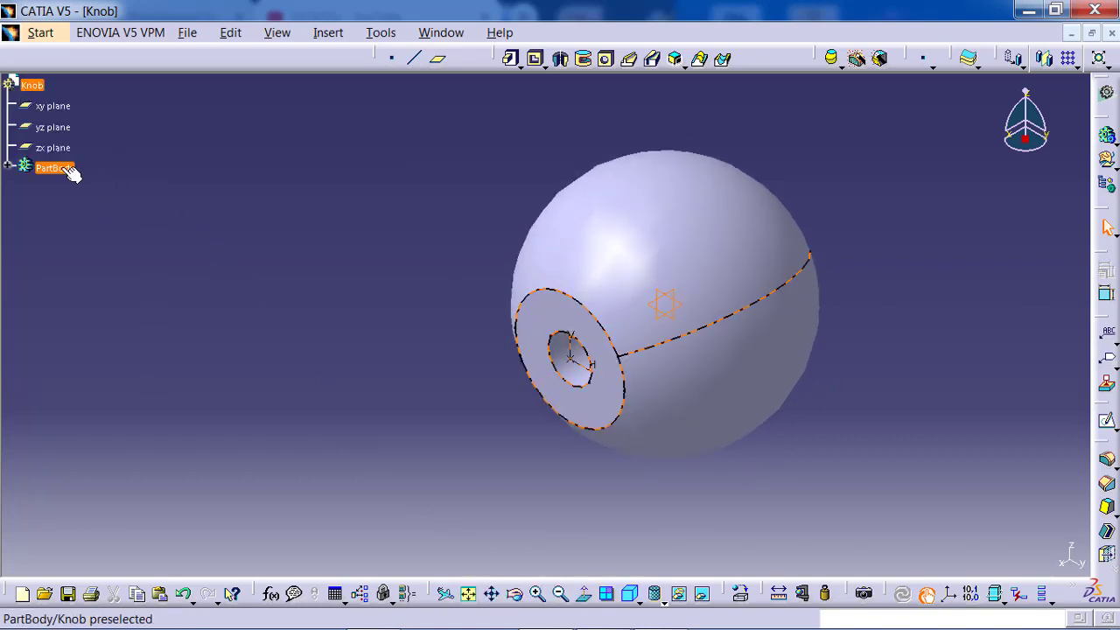
click(249, 200)
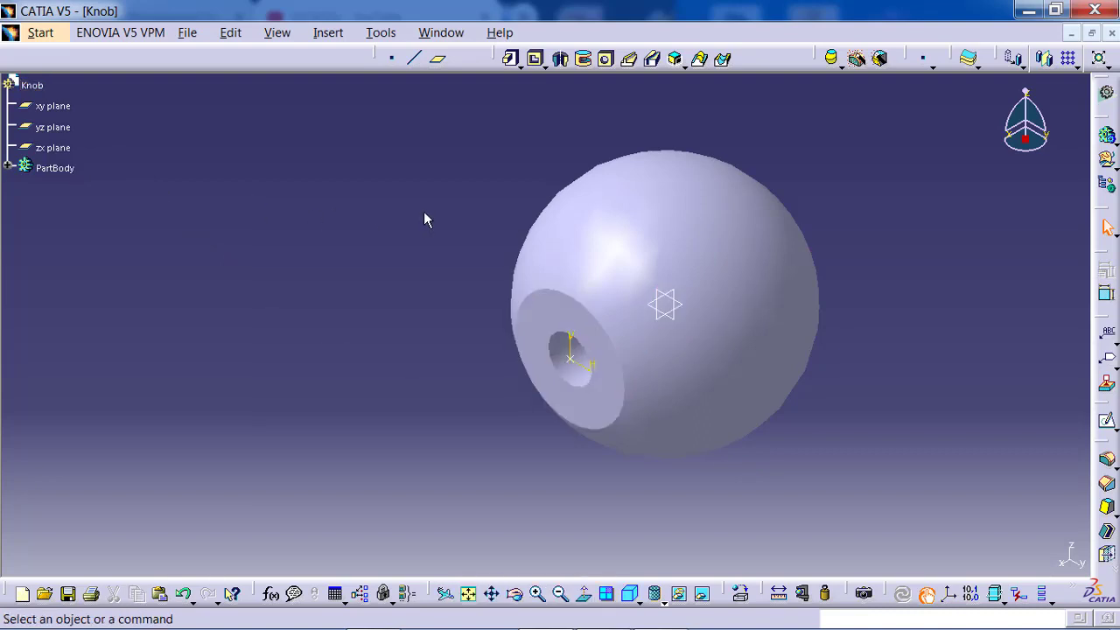
Apply the Iron material from the Metal family of the Default Material Catalog to the whole Knob part
click(741, 594)
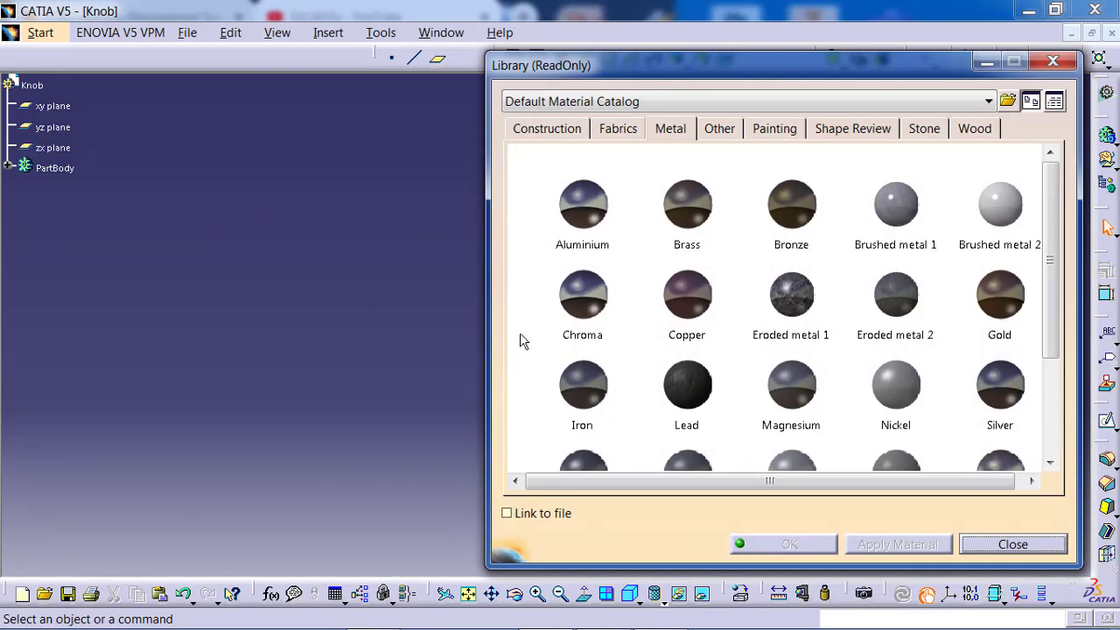
click(31, 85)
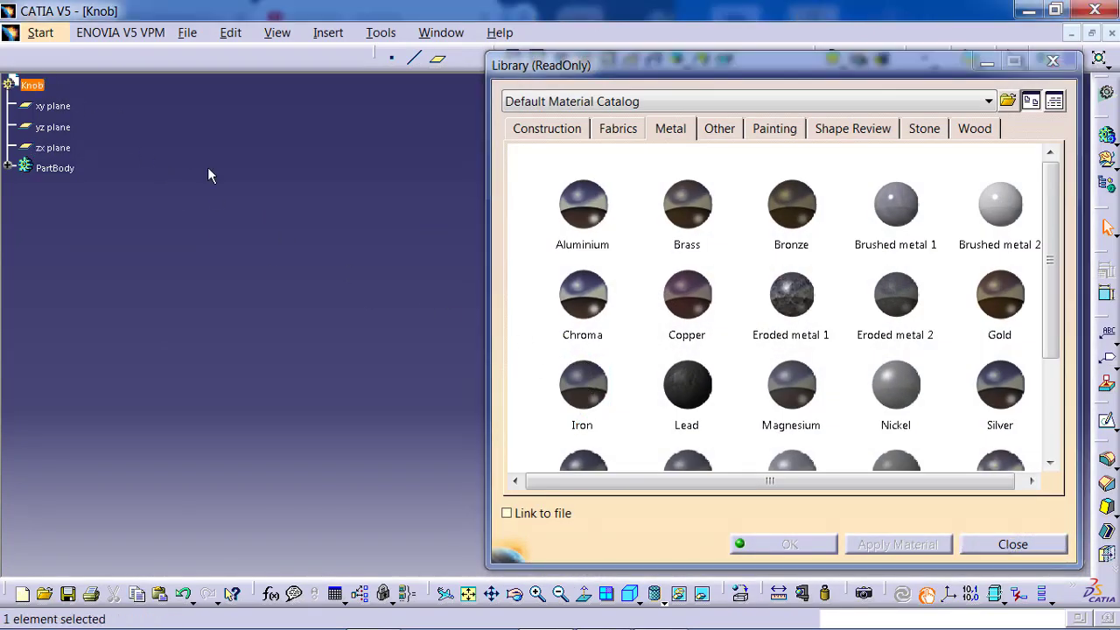
click(564, 373)
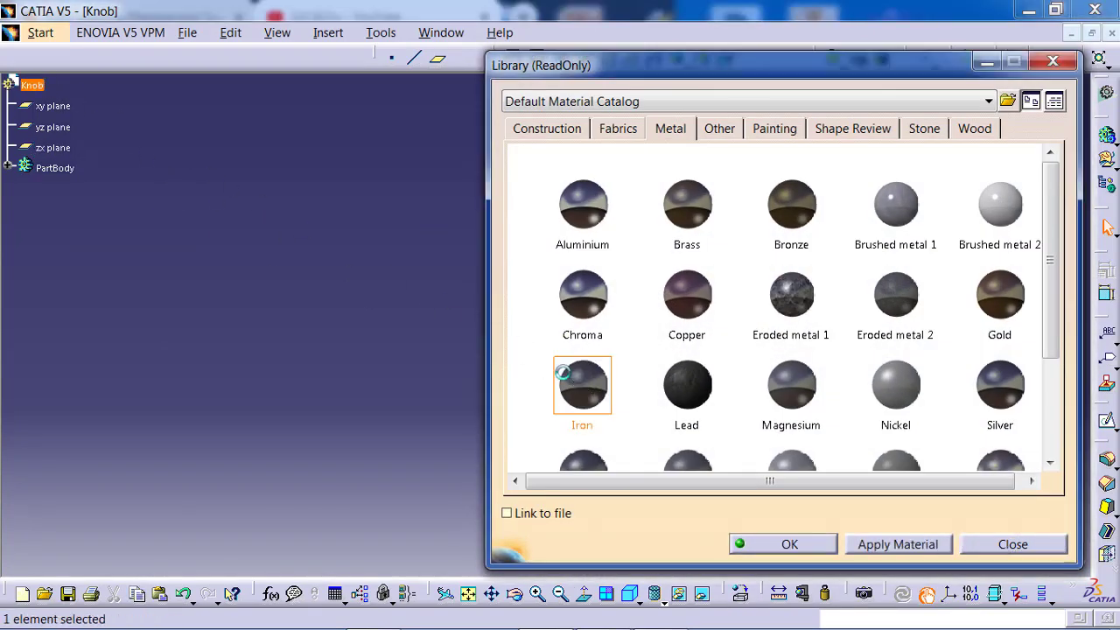
click(889, 546)
click(787, 549)
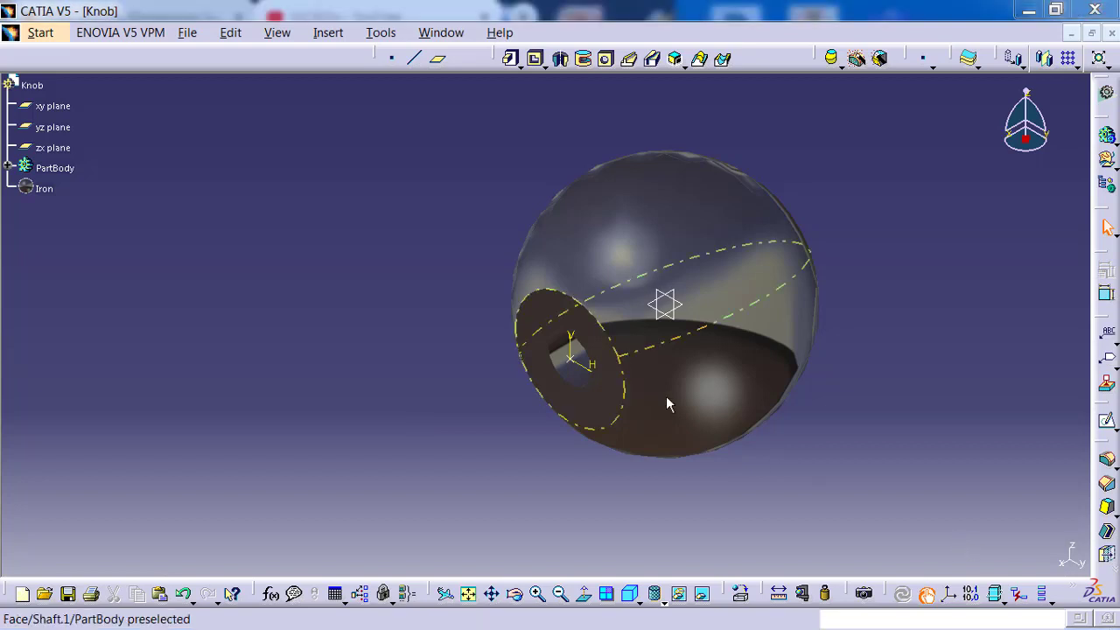
Create a new drawing from the Knob part with an empty layout, ISO standard, A3 ISO landscape sheet and 1:1 scale
click(42, 33)
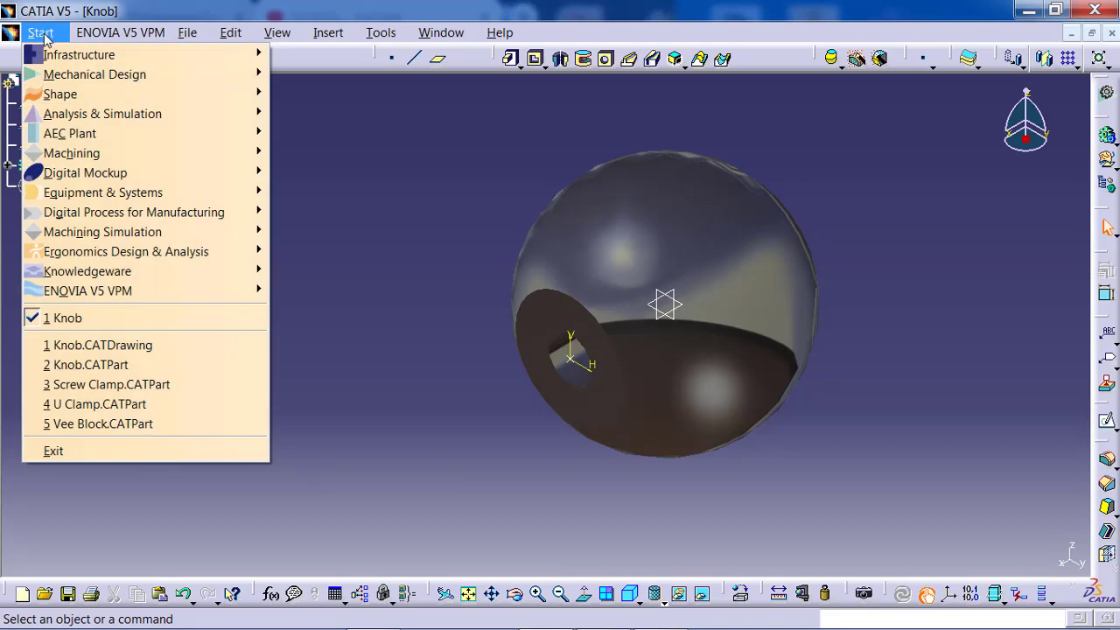
mouse_move(160, 78)
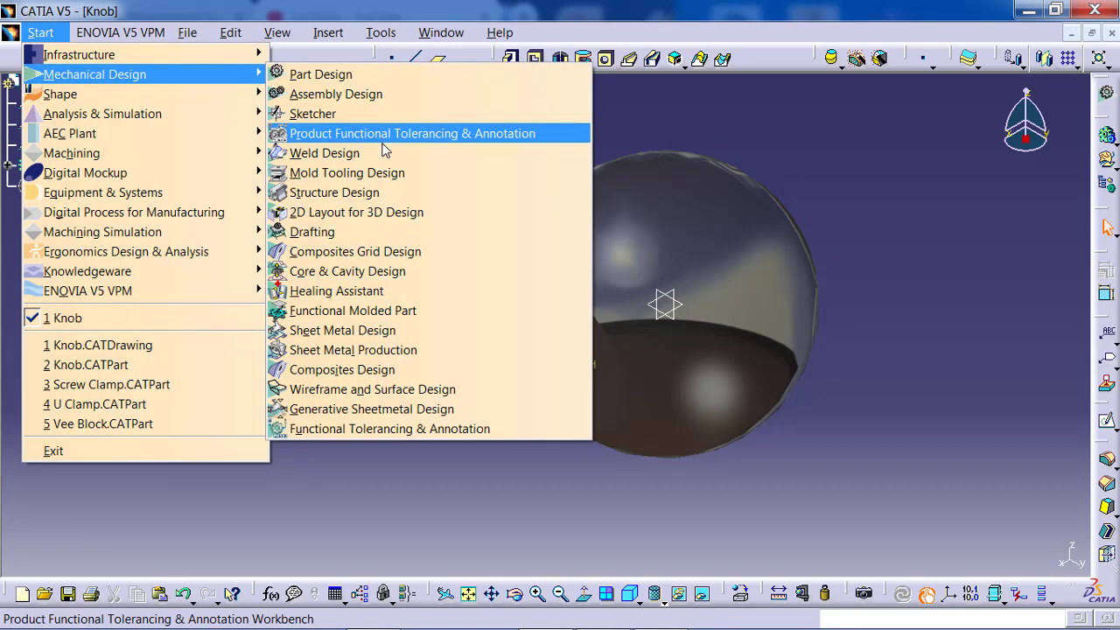
click(376, 238)
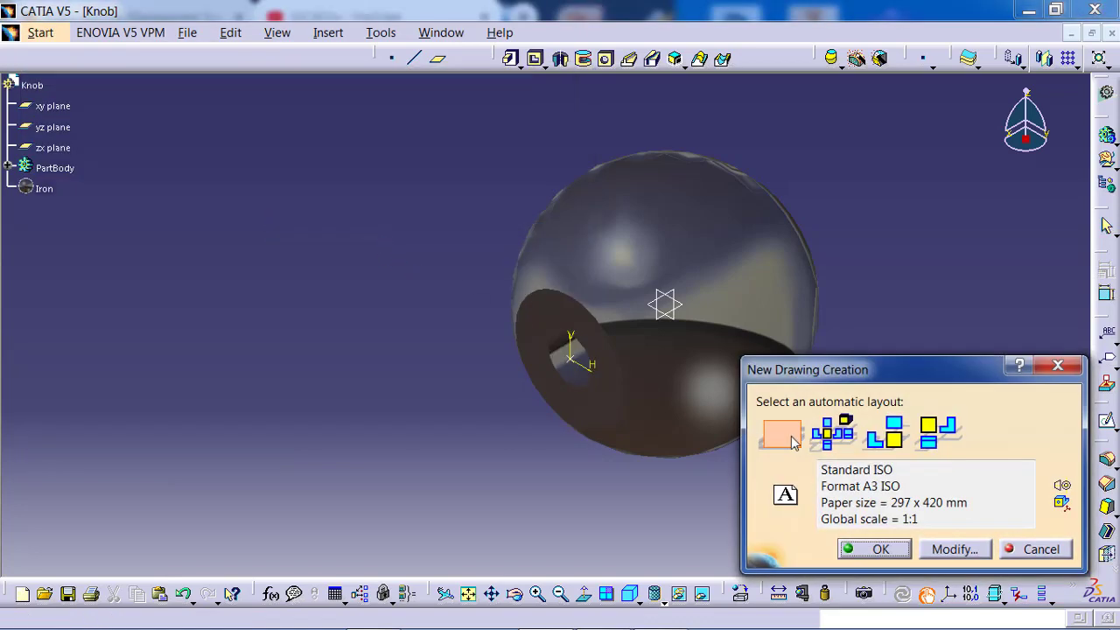
click(793, 439)
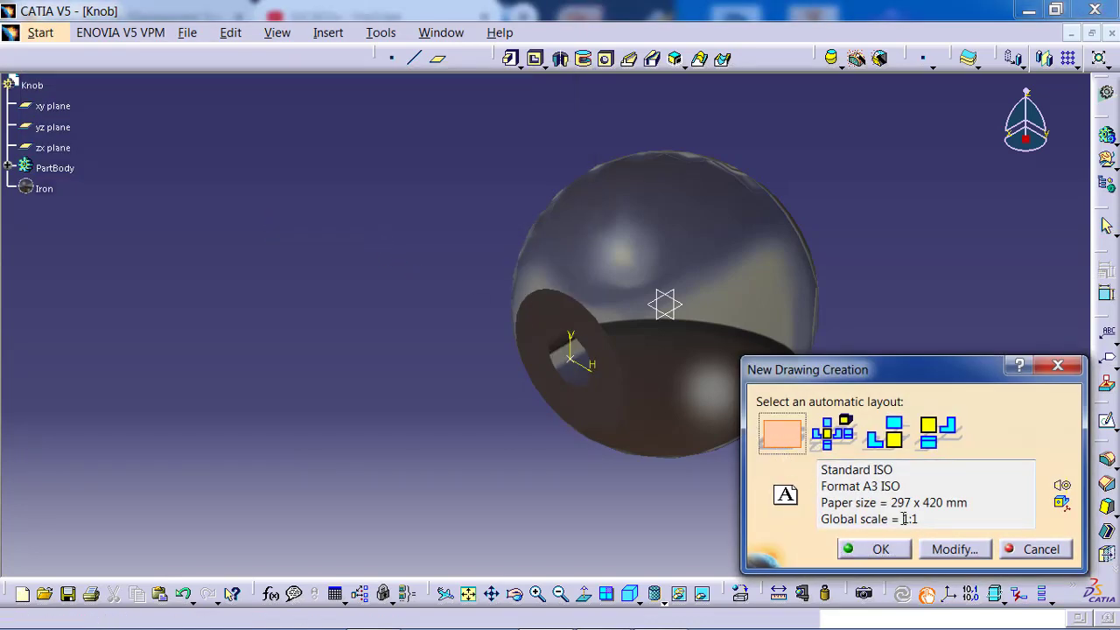
click(956, 549)
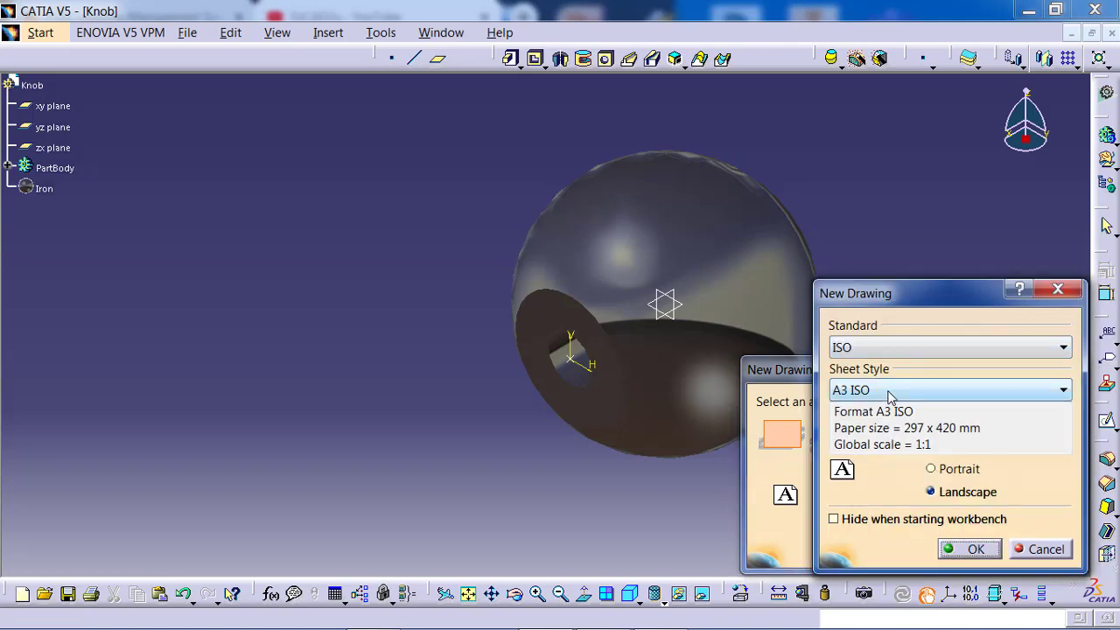
click(956, 553)
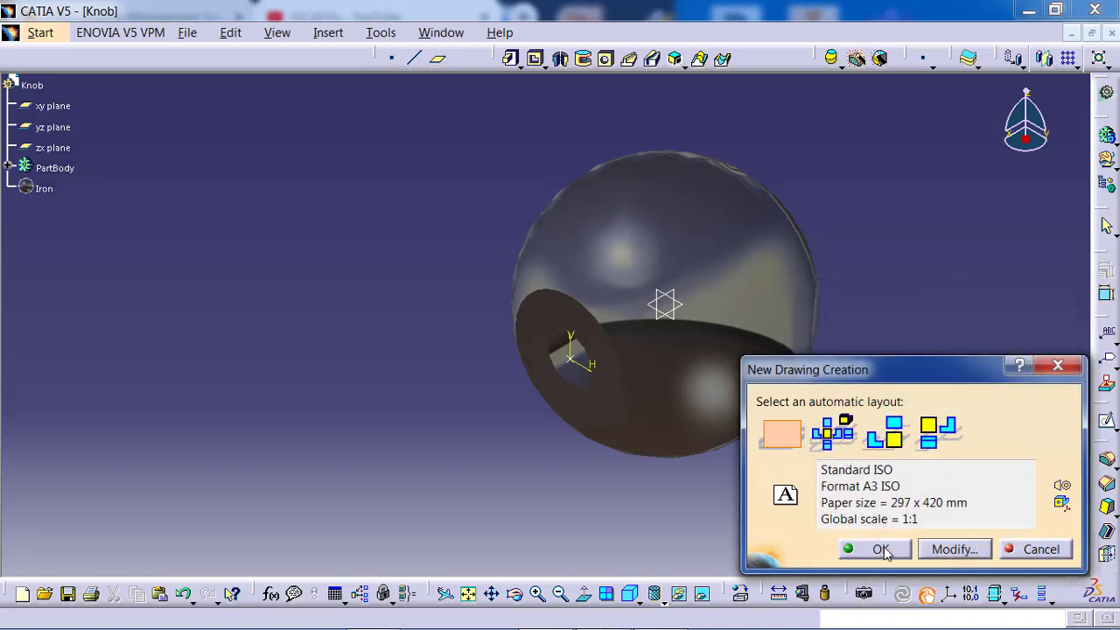
click(881, 550)
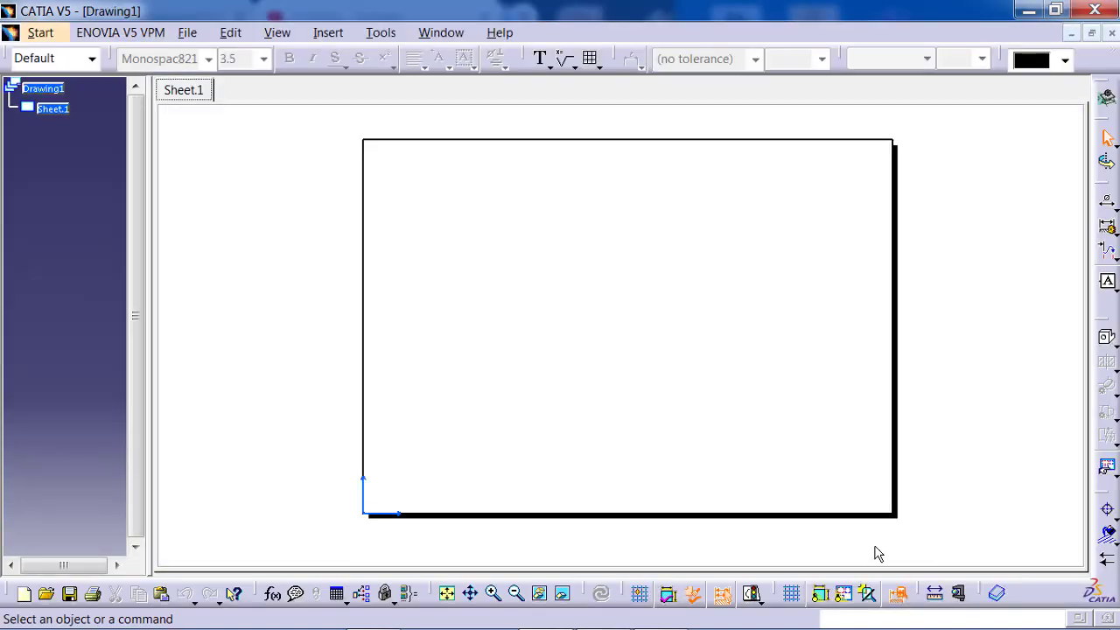
Set the projection method of Sheet.1 to Third angle standard
right_click(54, 109)
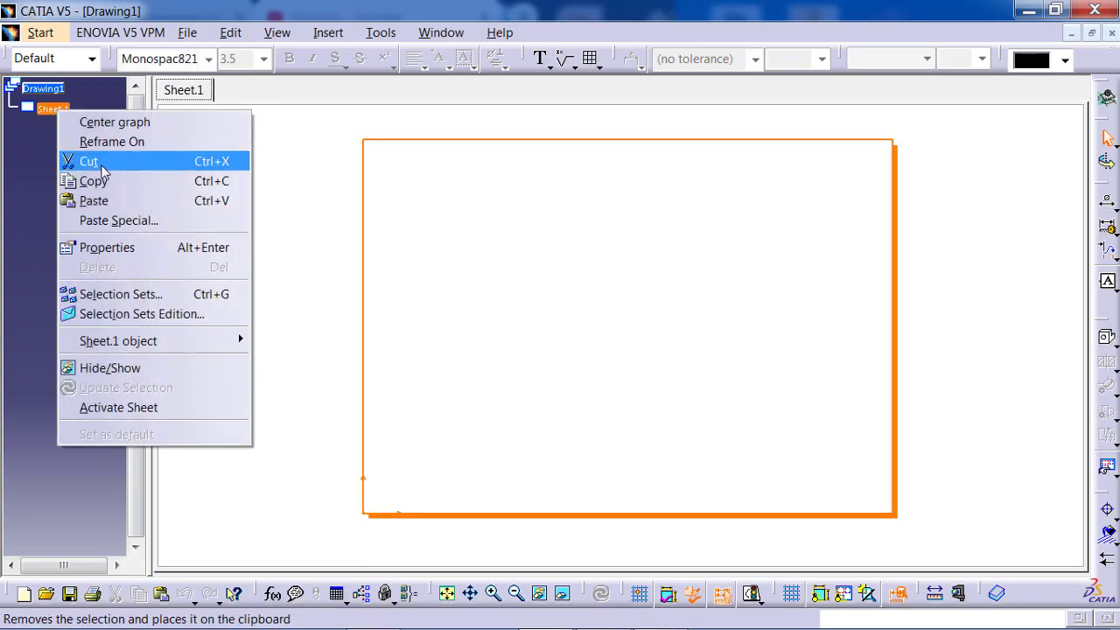
click(125, 247)
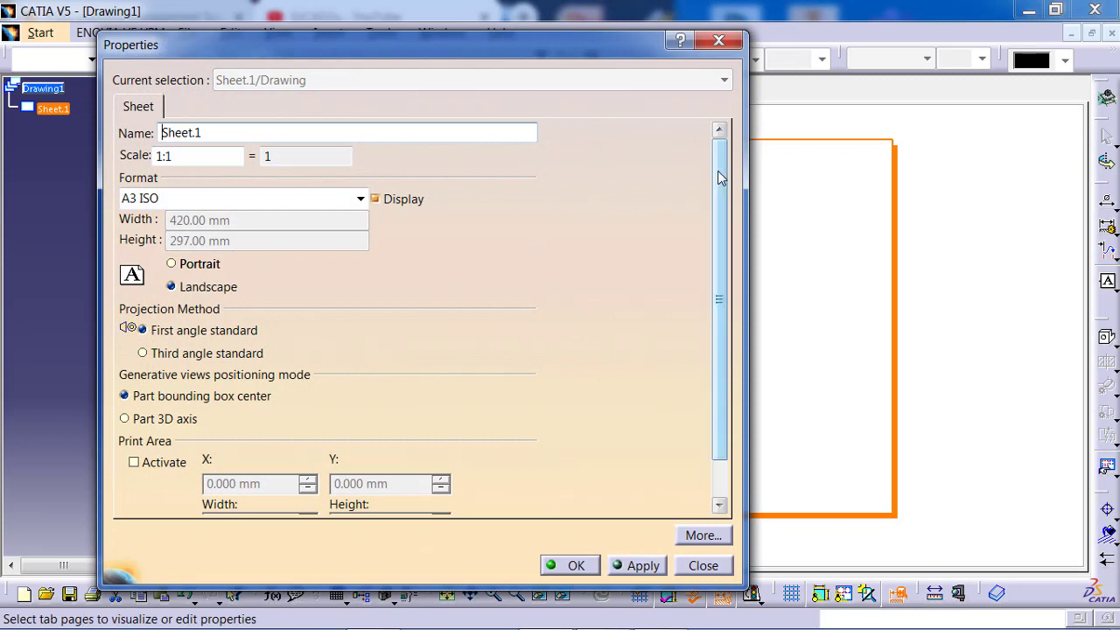
drag(719, 178, 709, 237)
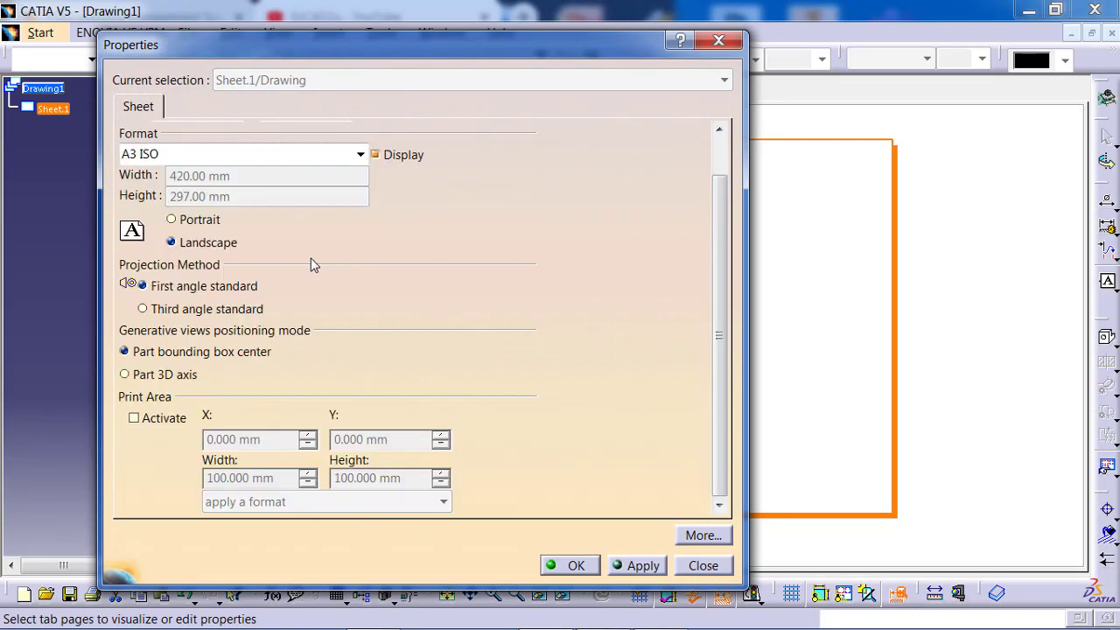
click(143, 310)
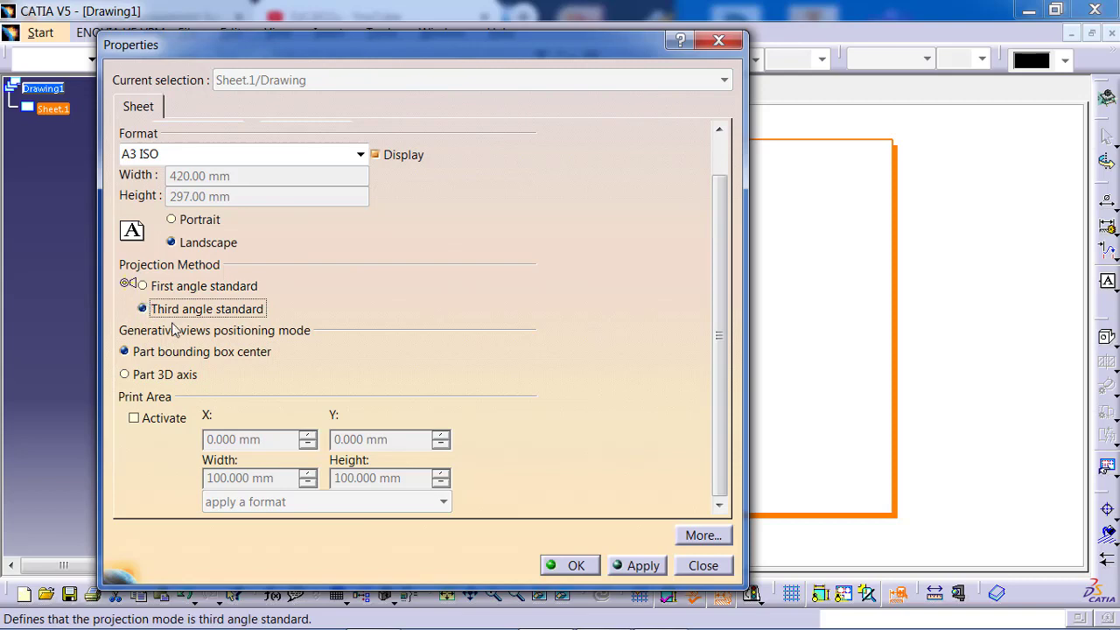
click(637, 567)
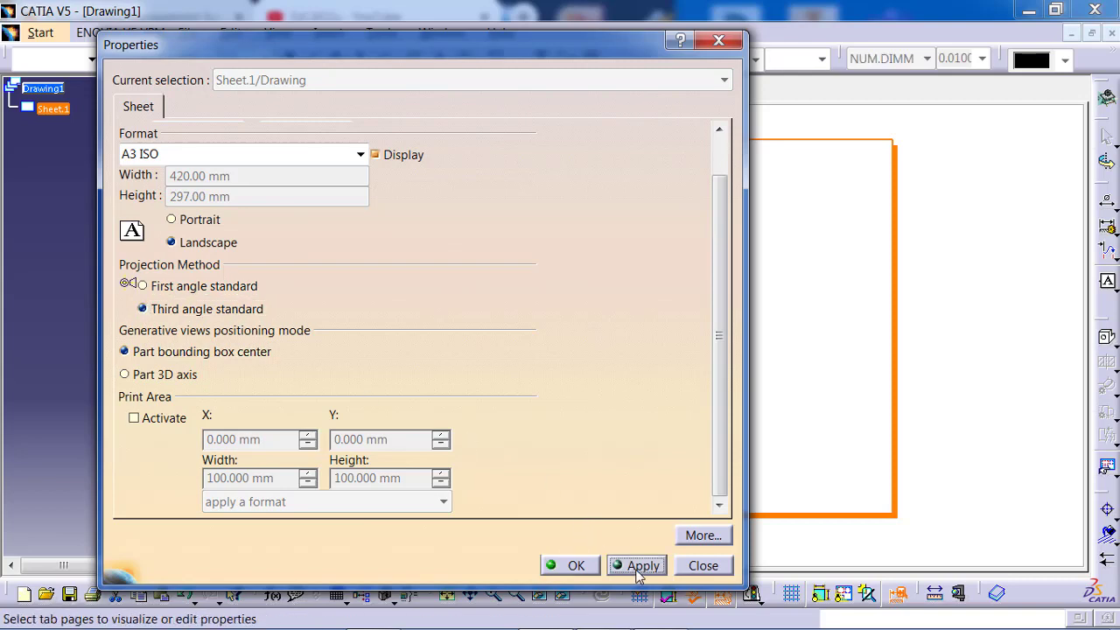
click(577, 566)
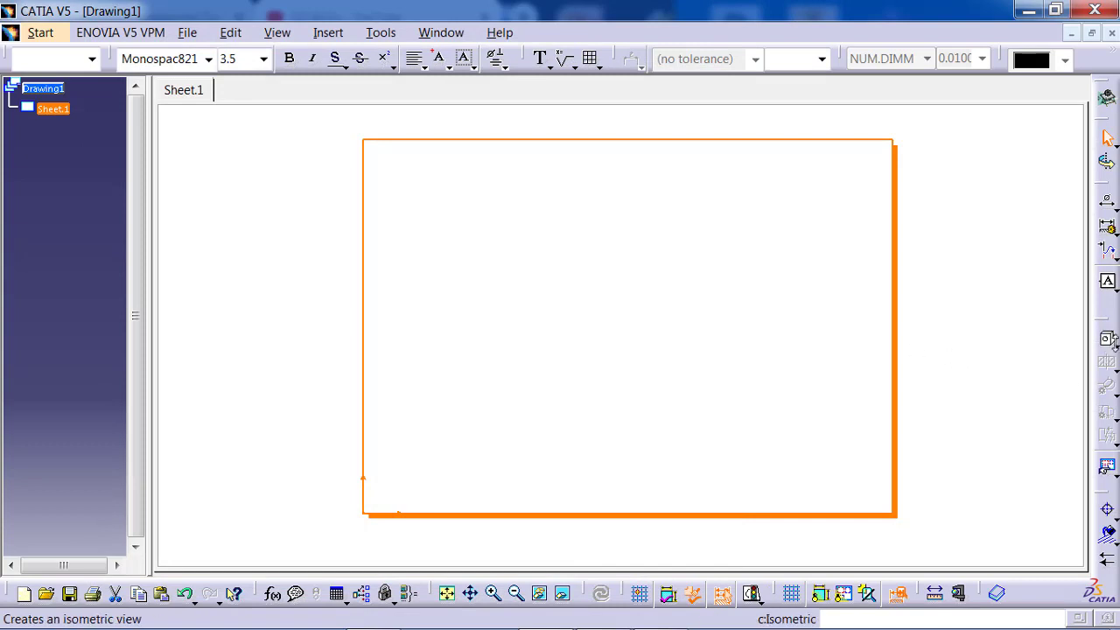
Generate a front view on the drawing sheet, using the Knob's flat circular face as the reference plane
click(1113, 345)
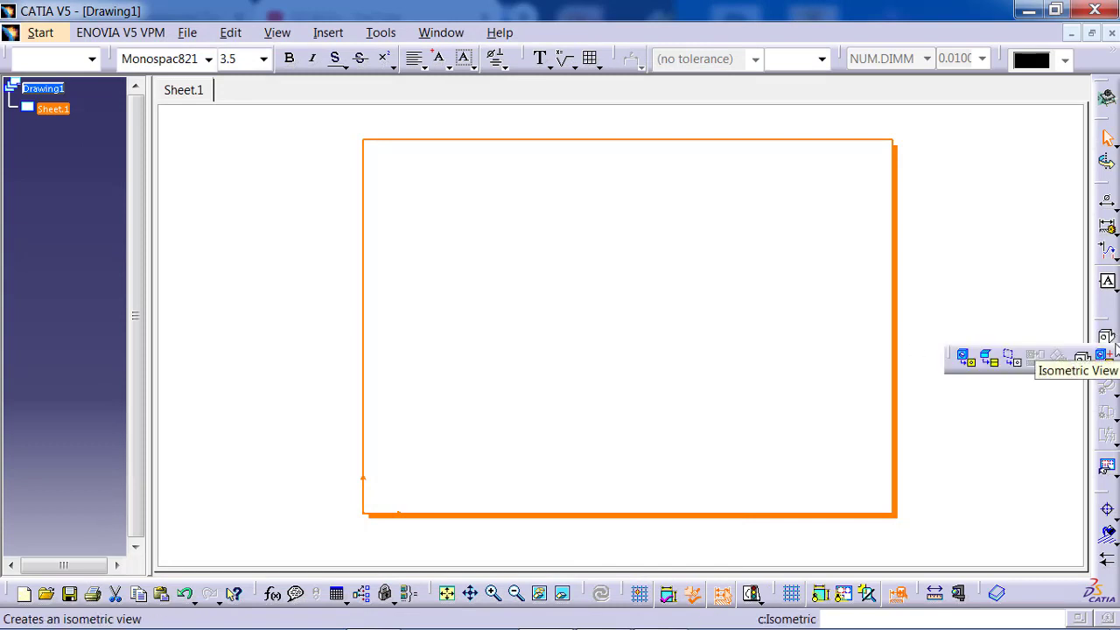
click(967, 362)
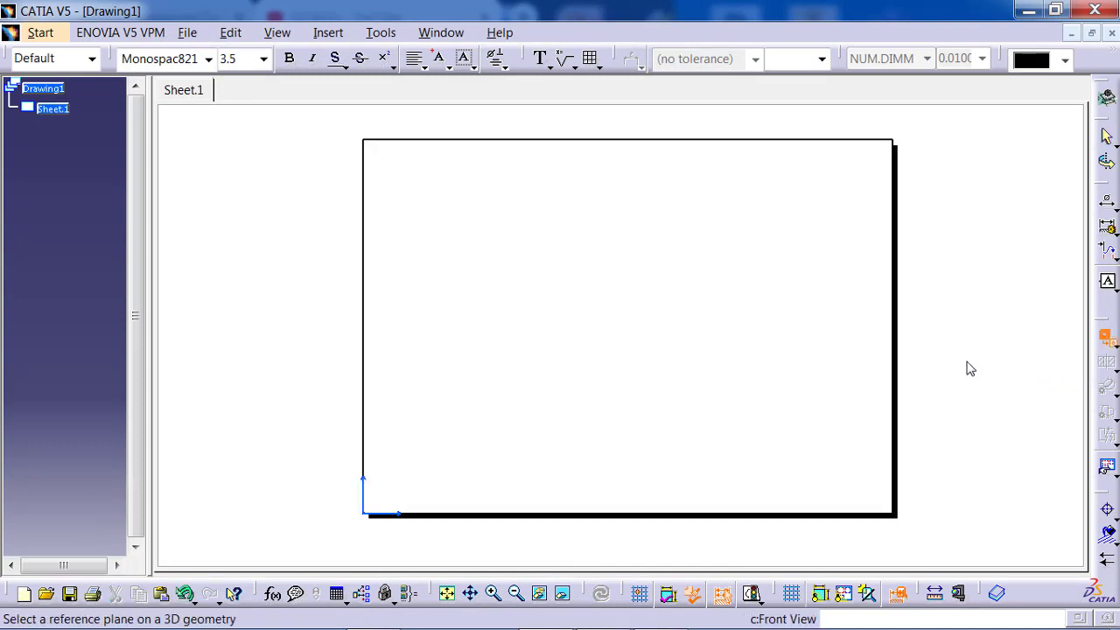
click(450, 35)
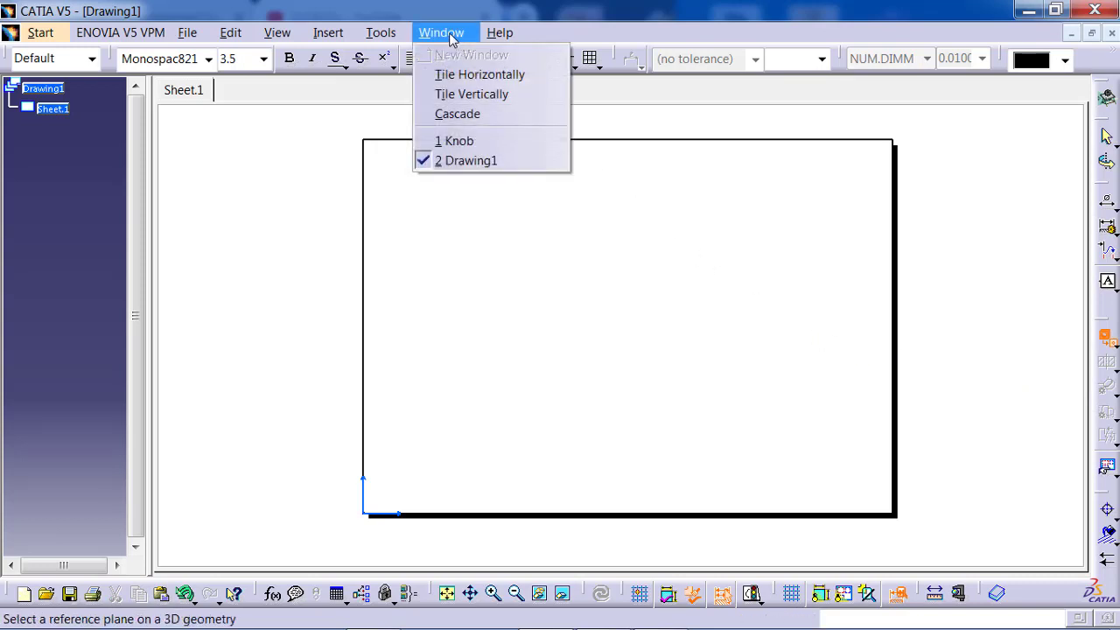
click(456, 142)
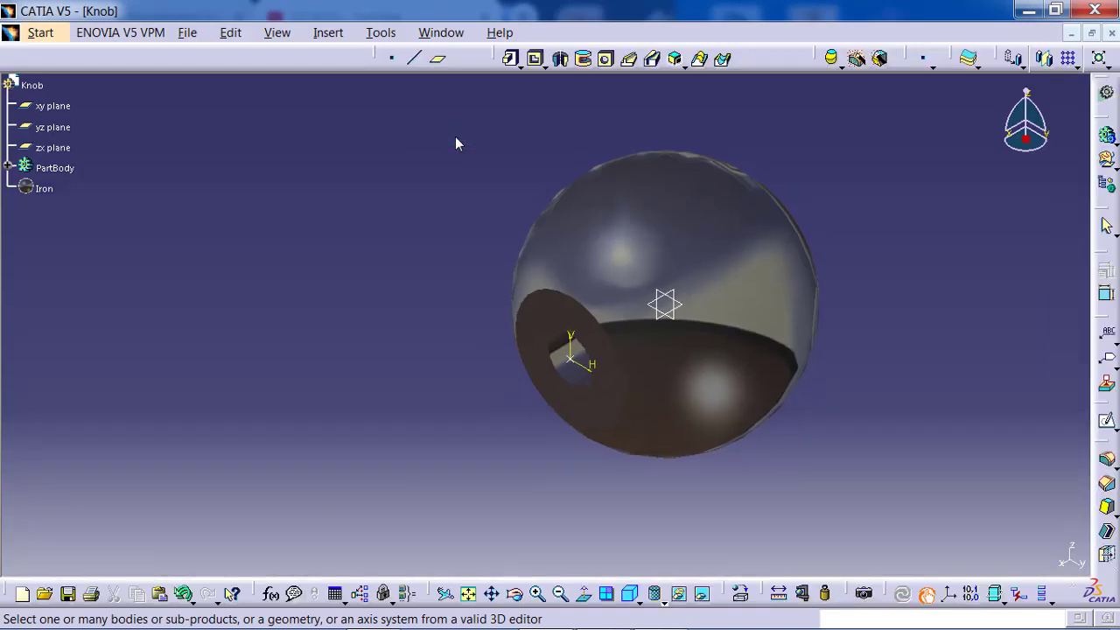
click(560, 317)
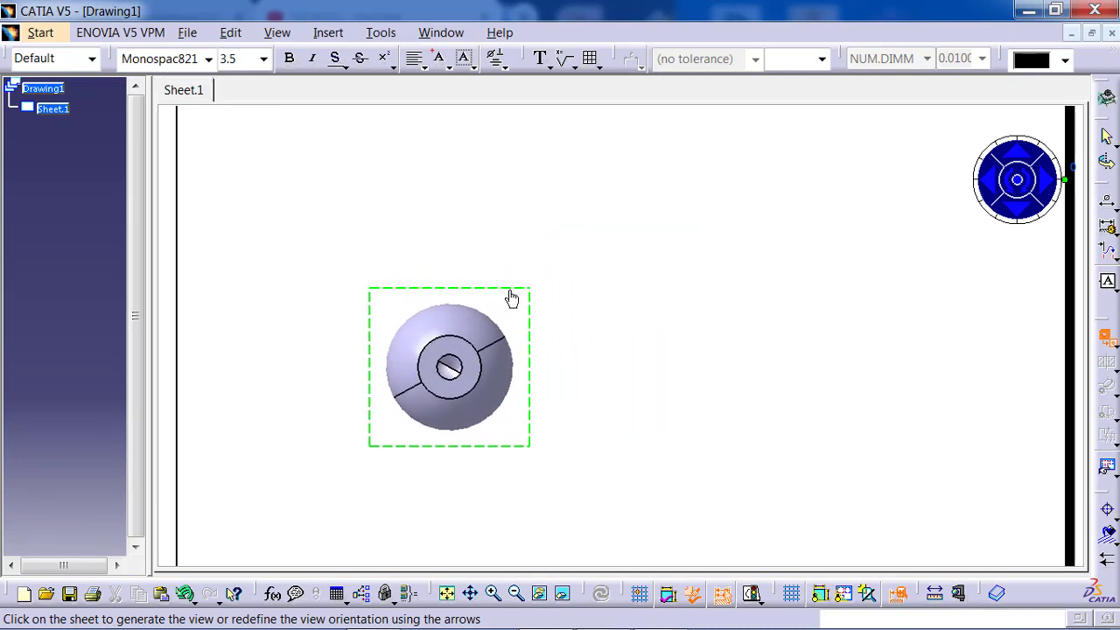
click(586, 298)
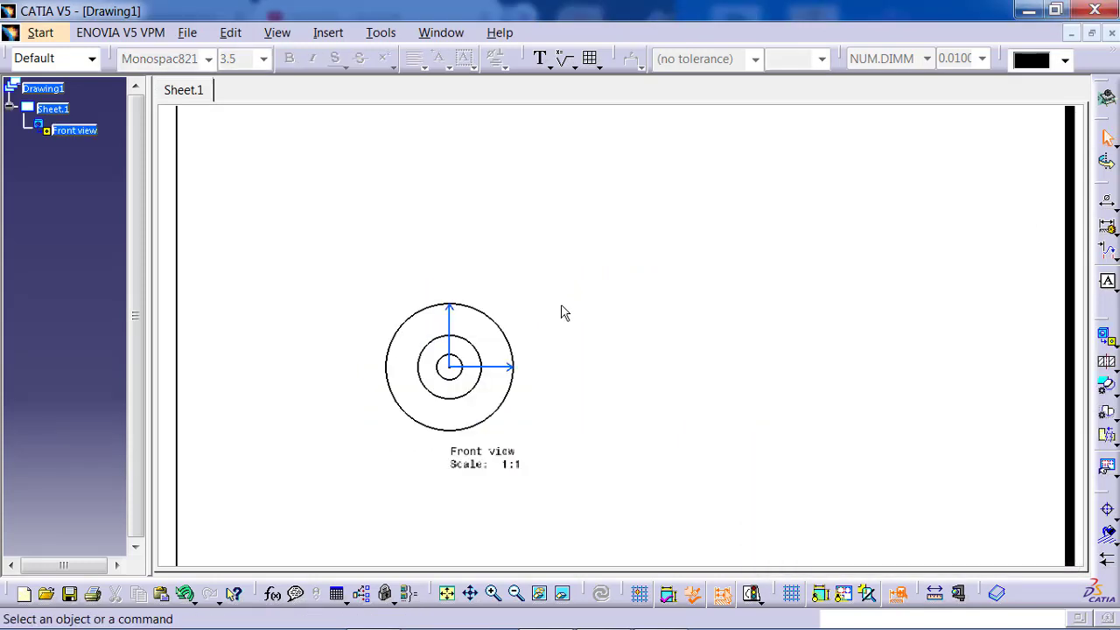
Hide the front view's vertical and horizontal axis arrows and its origin point
right_click(450, 322)
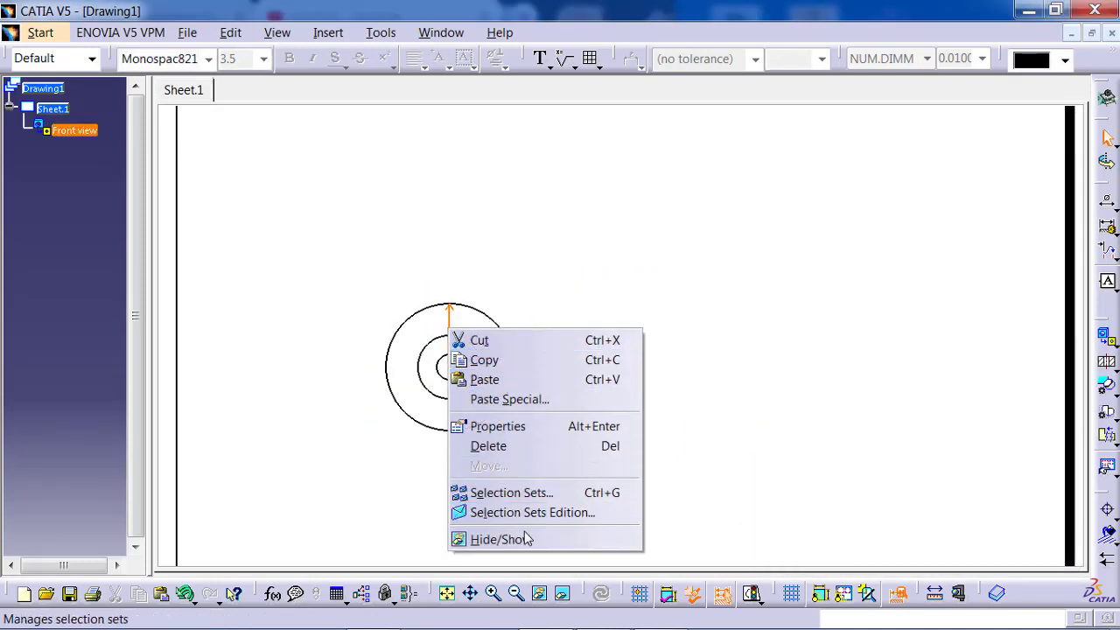
click(524, 539)
right_click(496, 366)
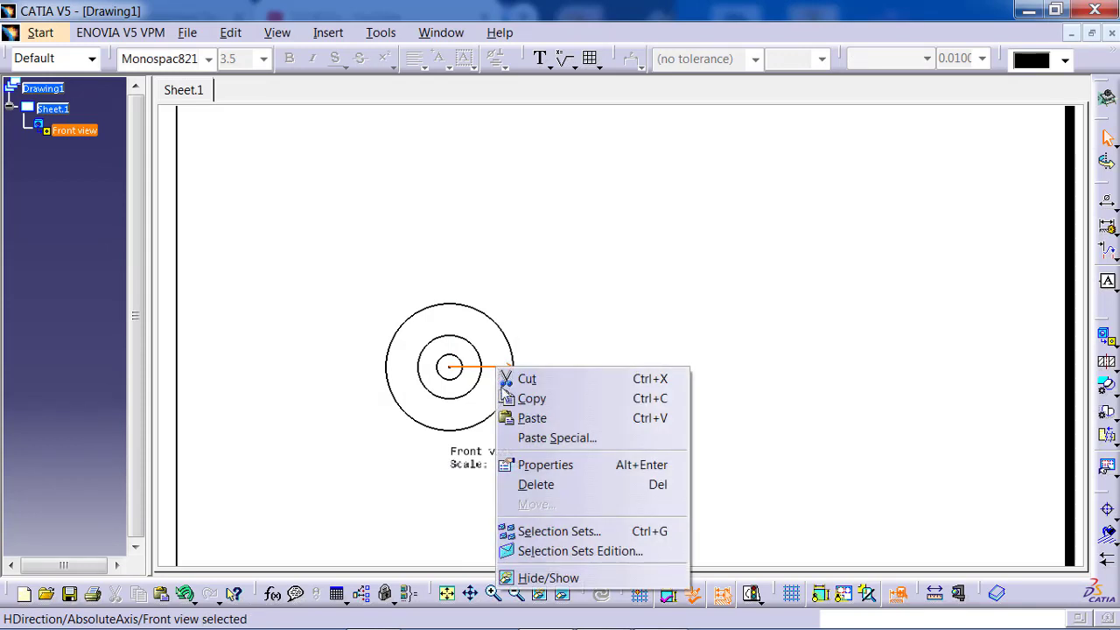
click(560, 577)
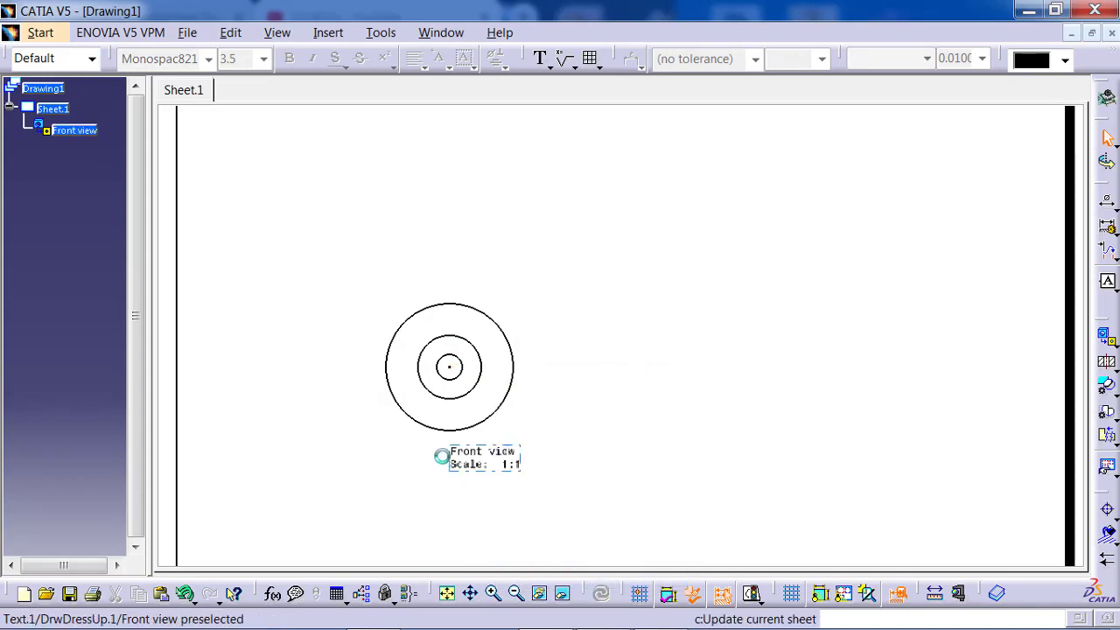
right_click(450, 369)
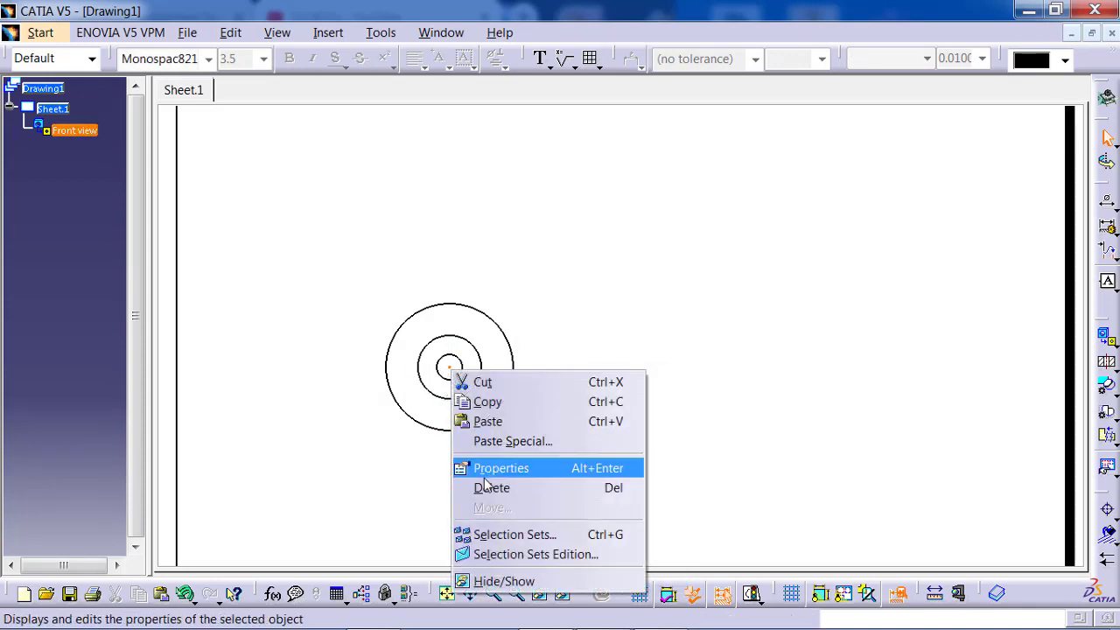
click(529, 582)
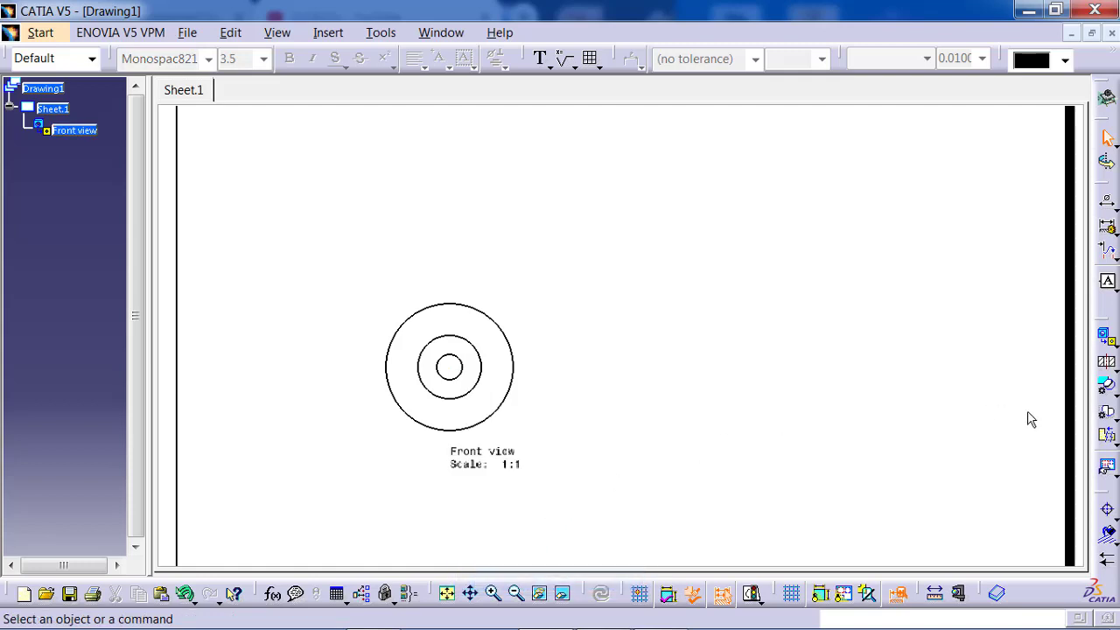
Display the view frames and create a section view along a vertical line through the front view's centre, placed right of the front view
click(1107, 364)
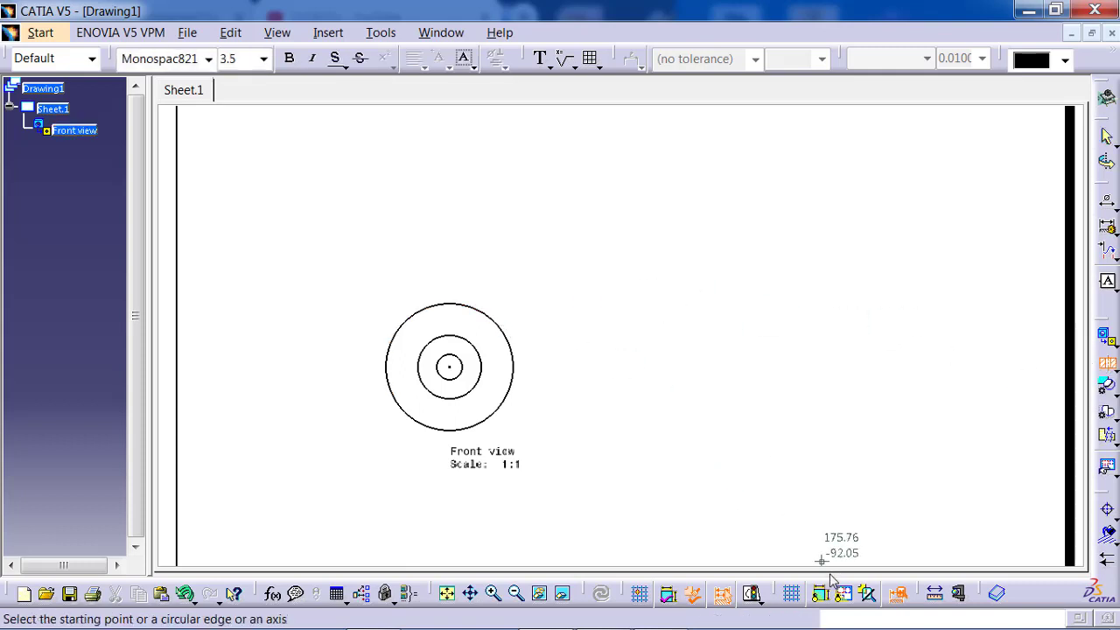
click(845, 595)
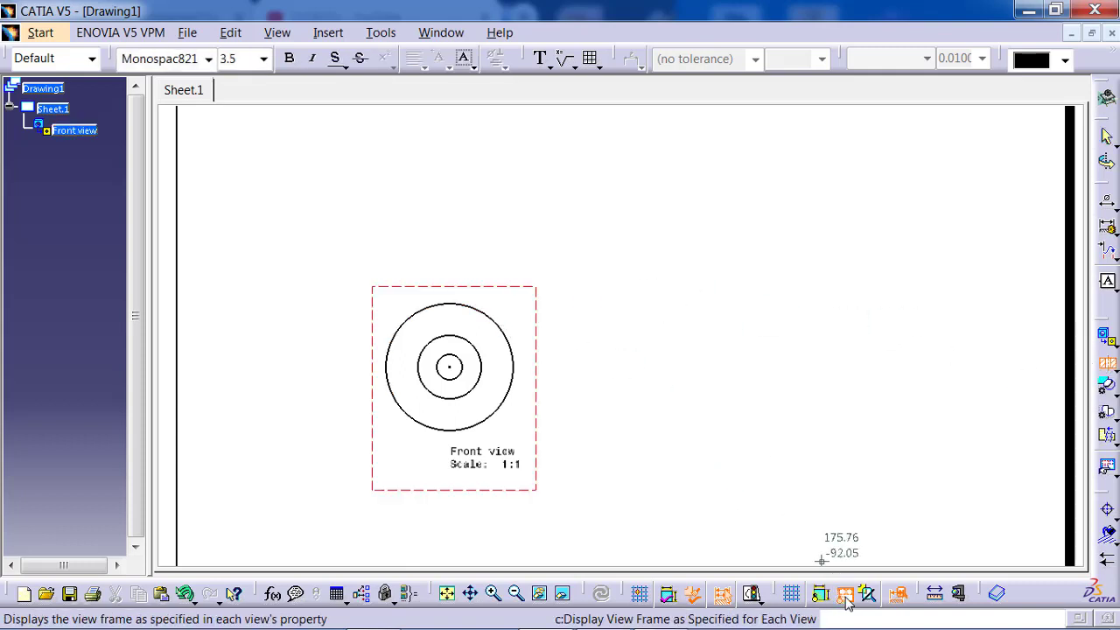
click(449, 277)
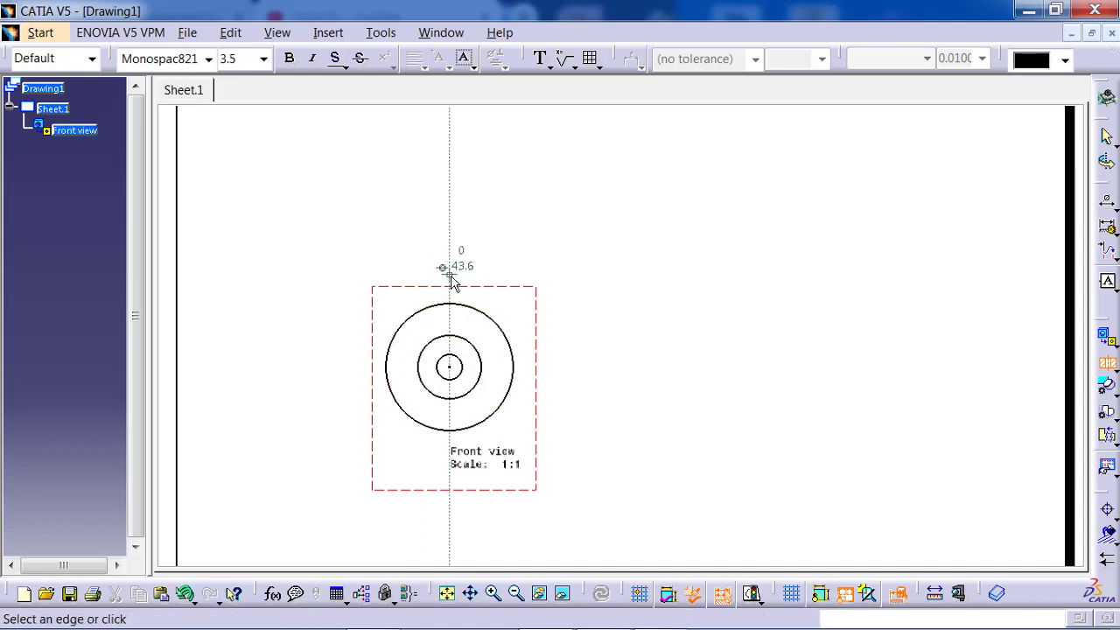
double_click(446, 449)
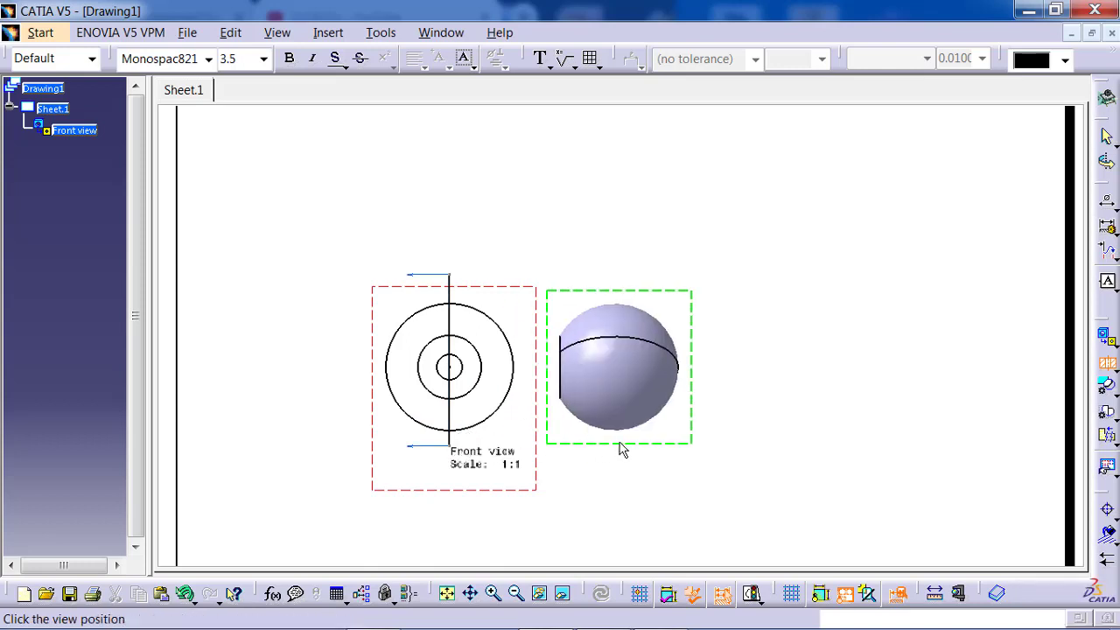
click(733, 454)
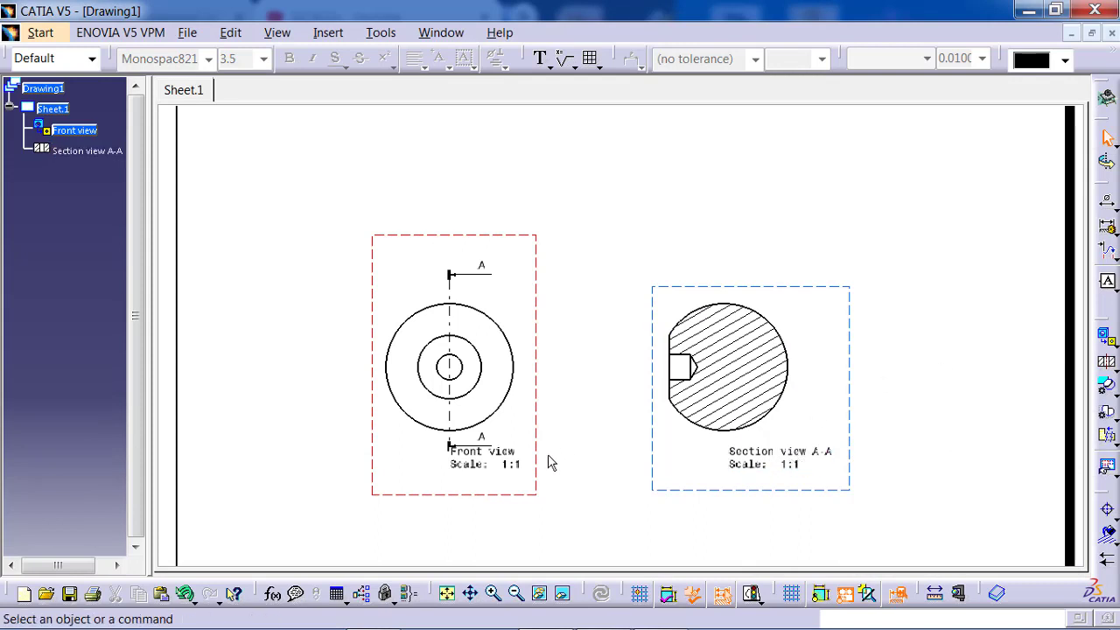
Move the front view's name and scale label down and left, clear of the lower section arrow
click(507, 472)
drag(508, 474, 480, 476)
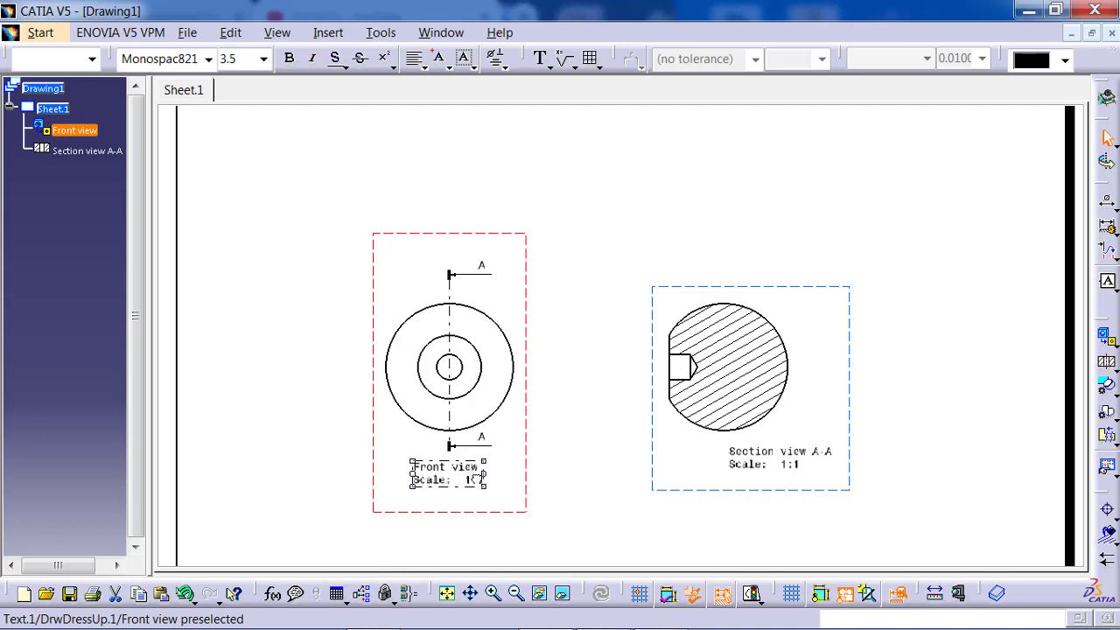
click(934, 385)
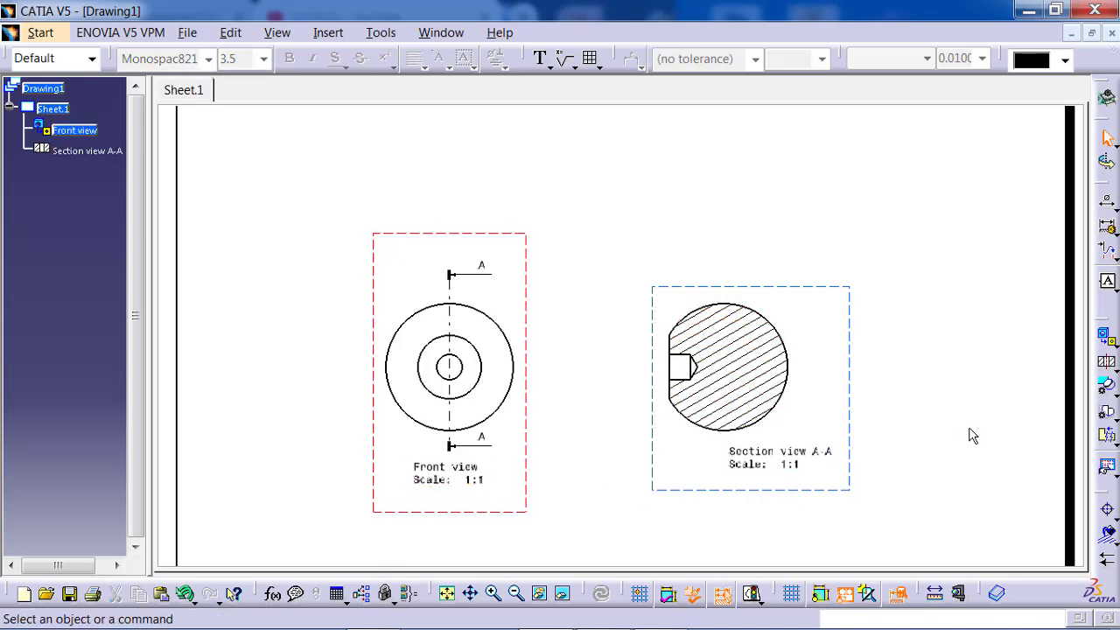
Add center lines to the outer circle of the front view and the outer arc of Section view A-A
click(1109, 516)
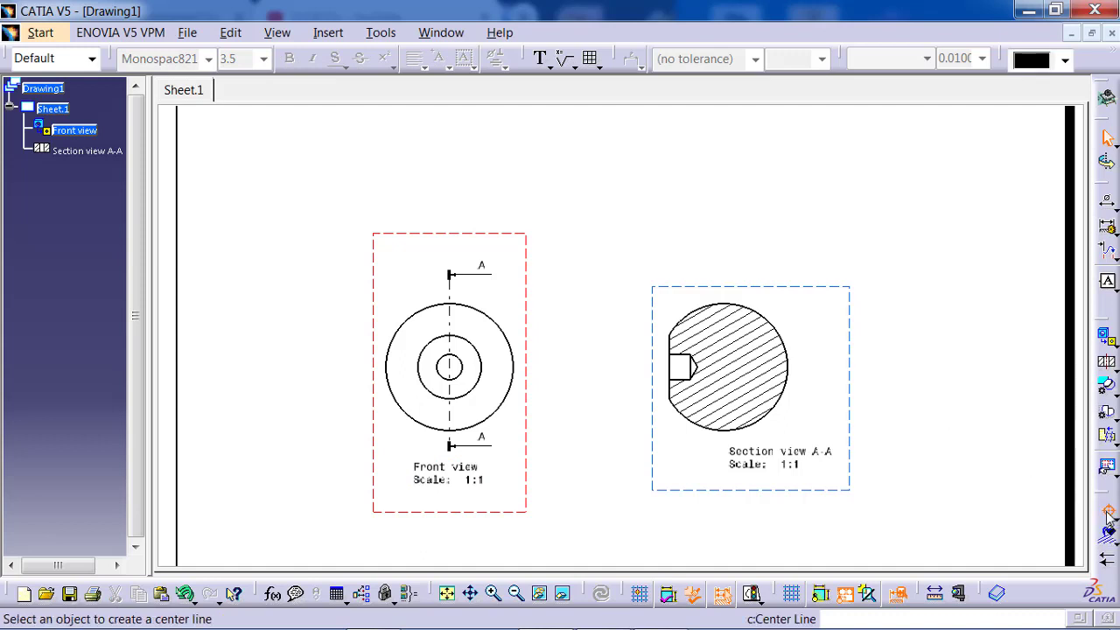
click(500, 326)
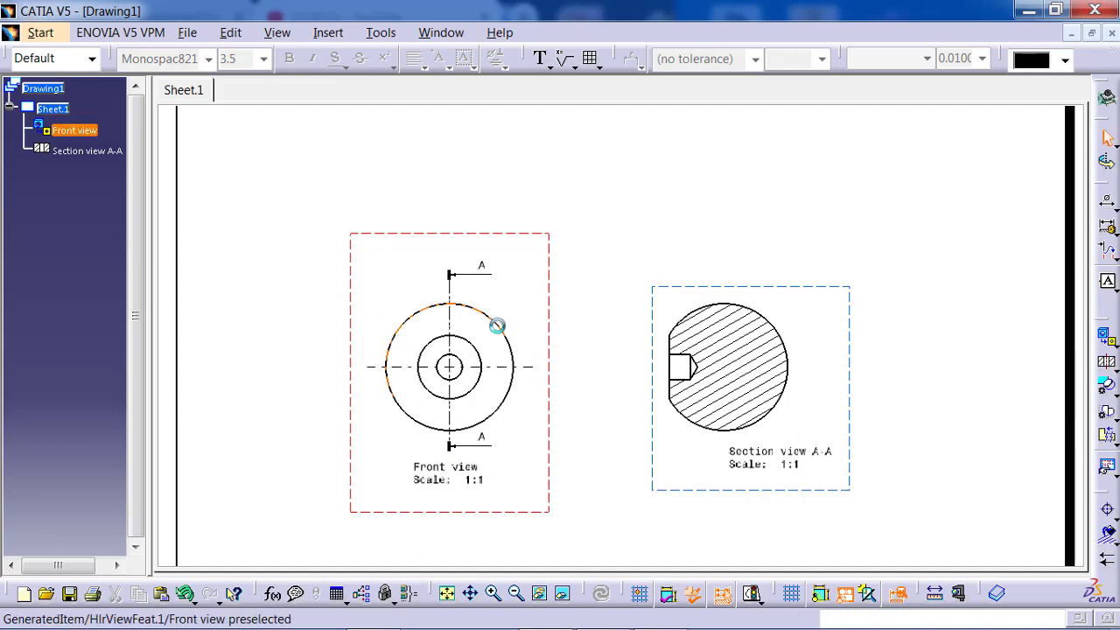
click(739, 308)
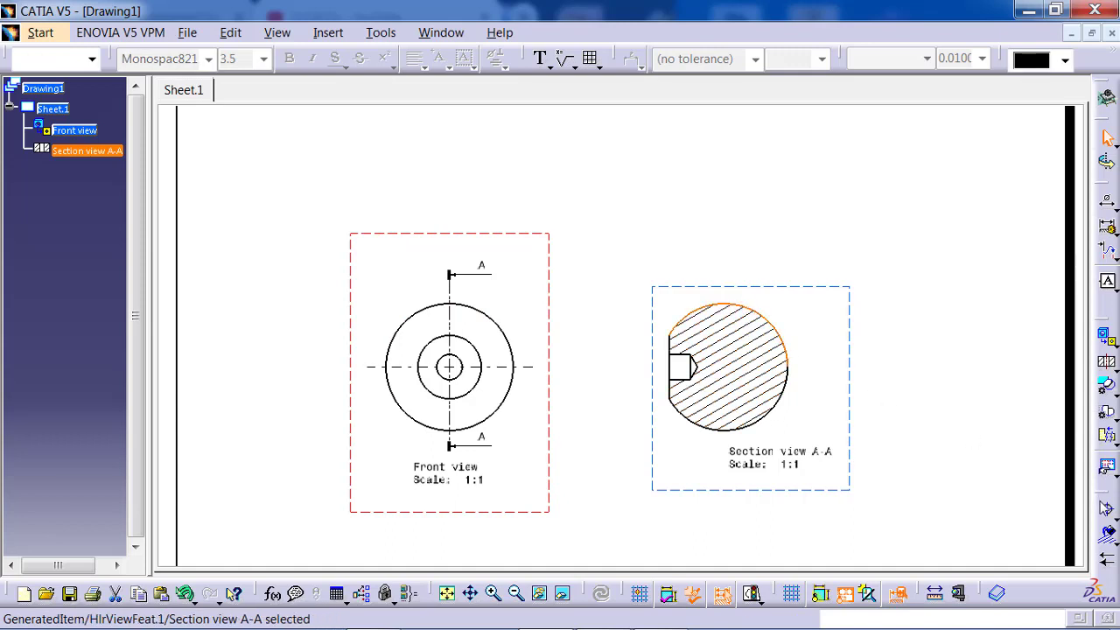
click(1109, 512)
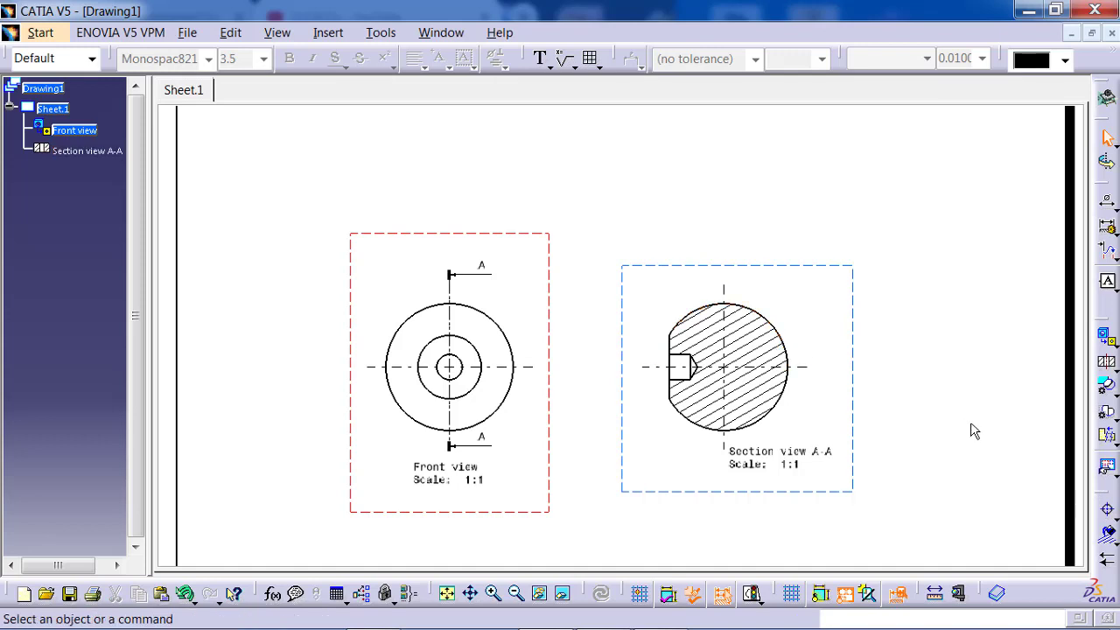
Add a radius dimension to the outer circle of the front view, placed above and left of the circle
click(1112, 207)
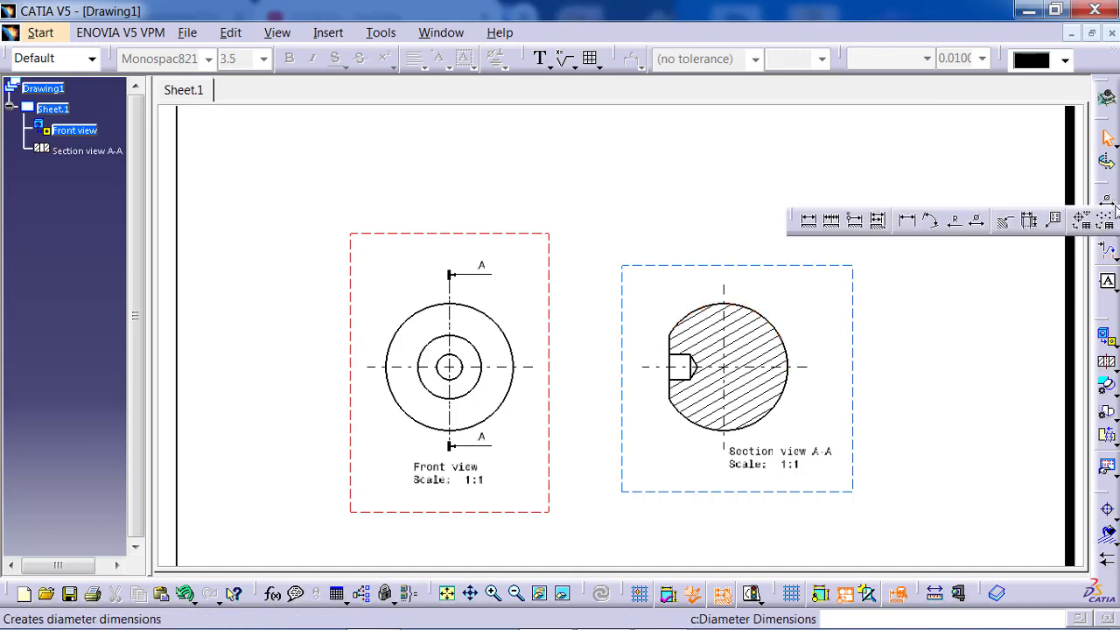
click(808, 220)
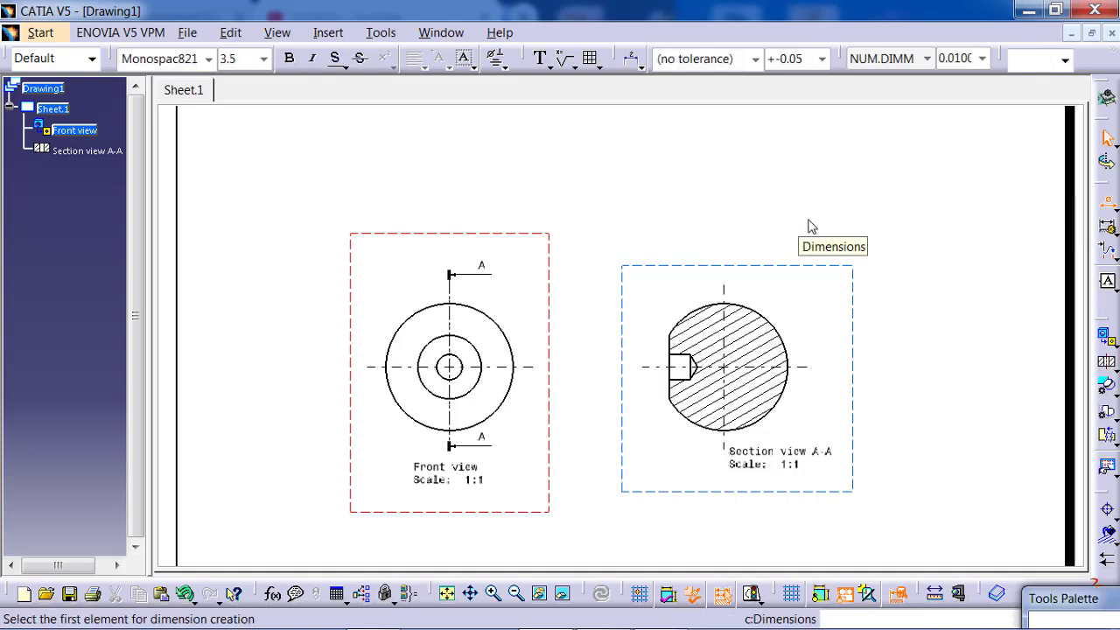
click(430, 306)
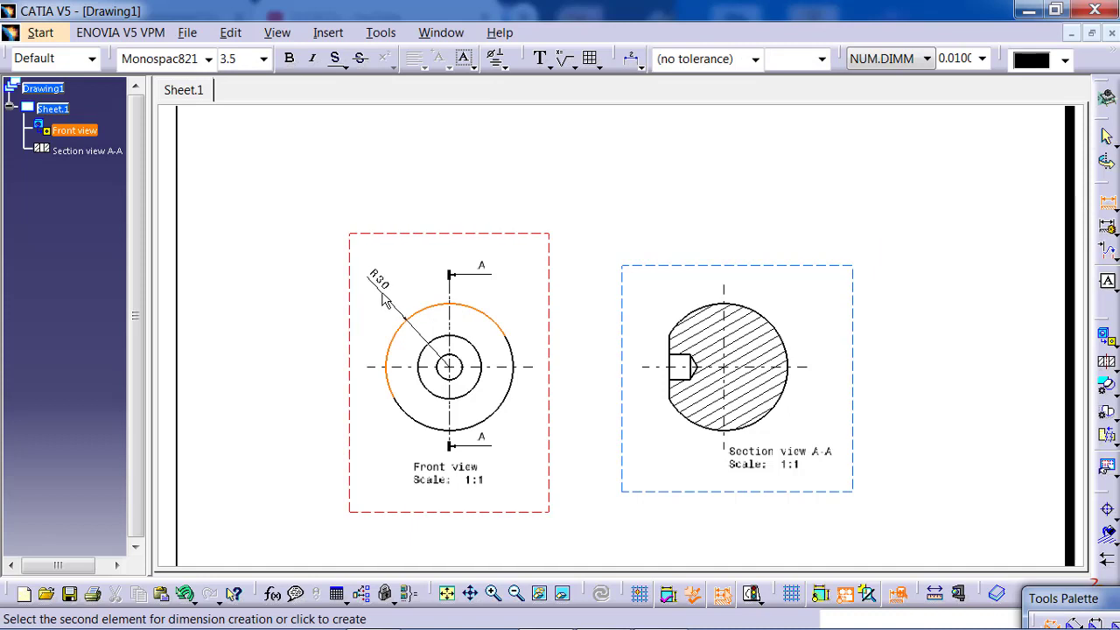
click(382, 296)
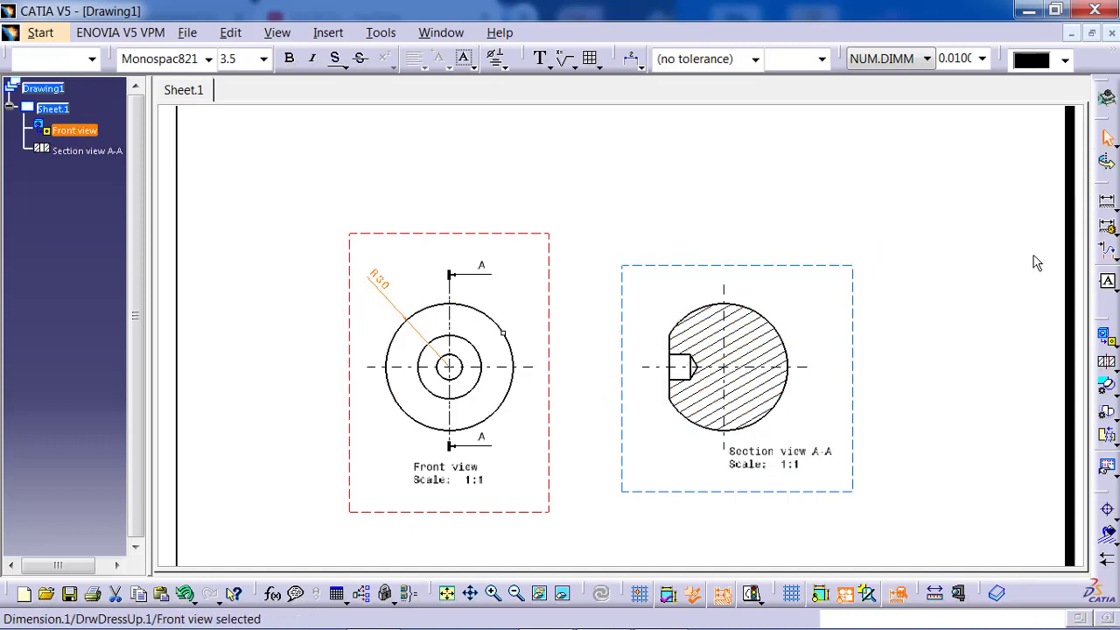
Dimension the distance from the flat face to the vertical center line in the section view, placed above the knob
click(1106, 204)
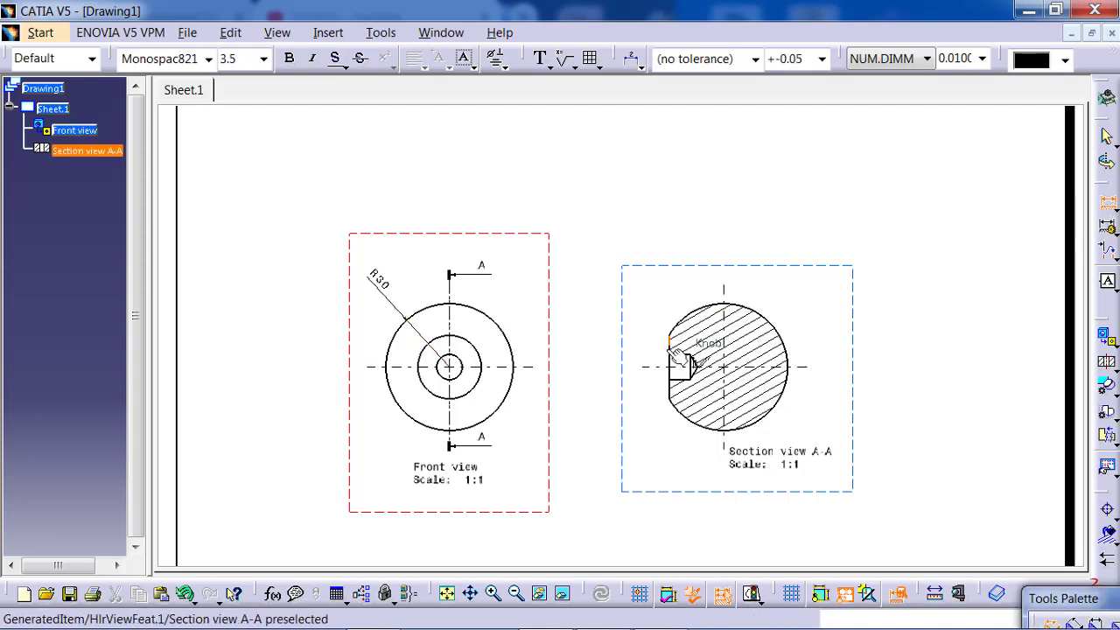
click(695, 361)
click(726, 302)
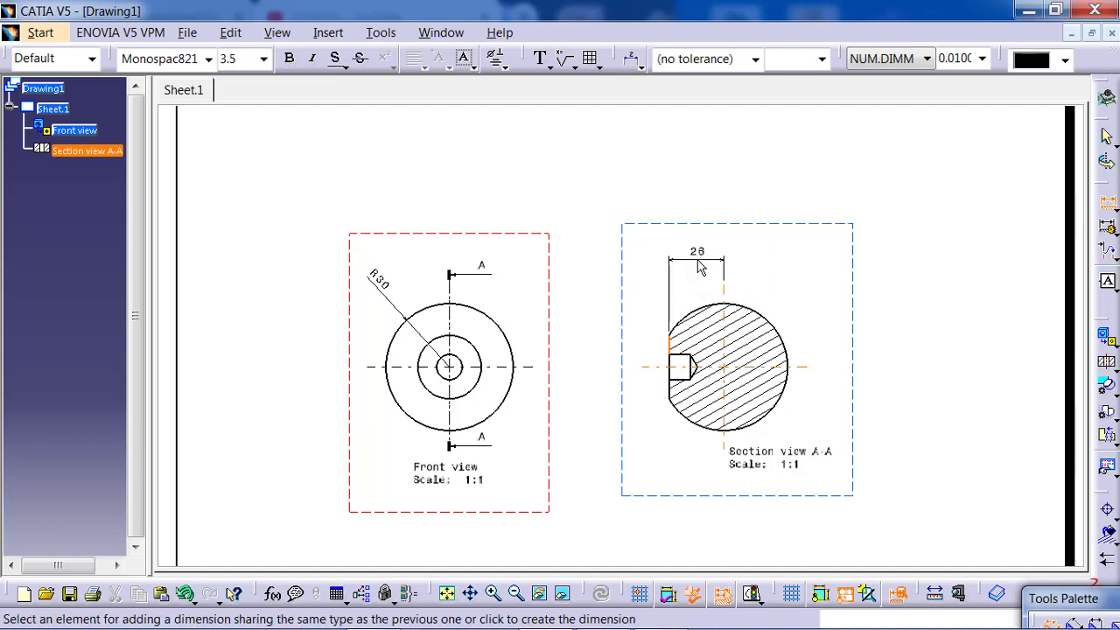
click(700, 267)
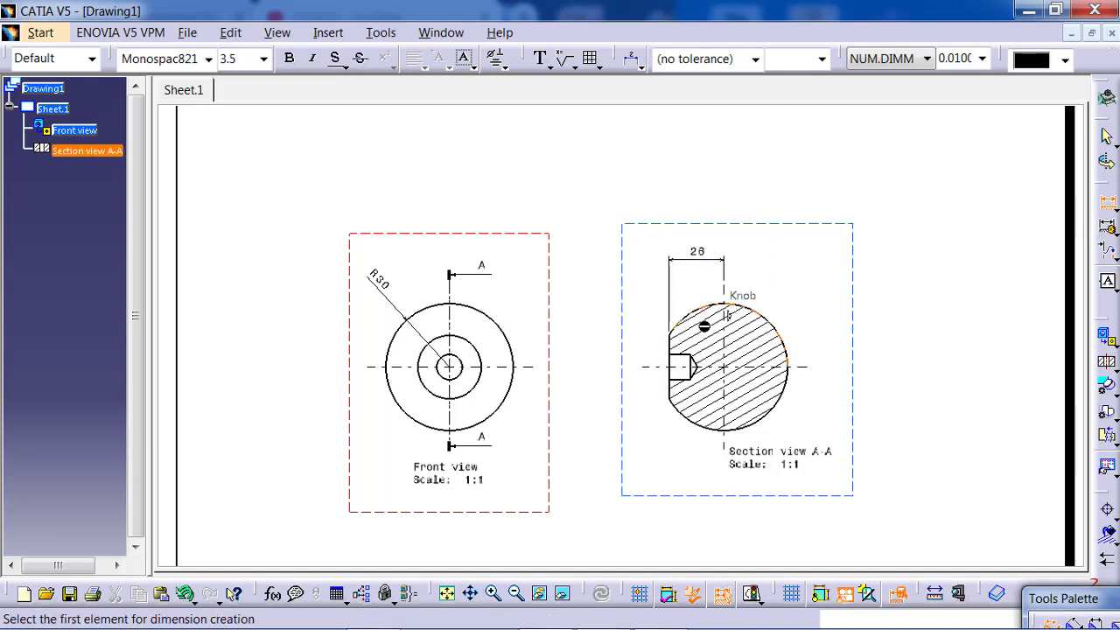
Dimension the blind hole in the section view, with its depth below the knob and its width left of the flat
click(681, 381)
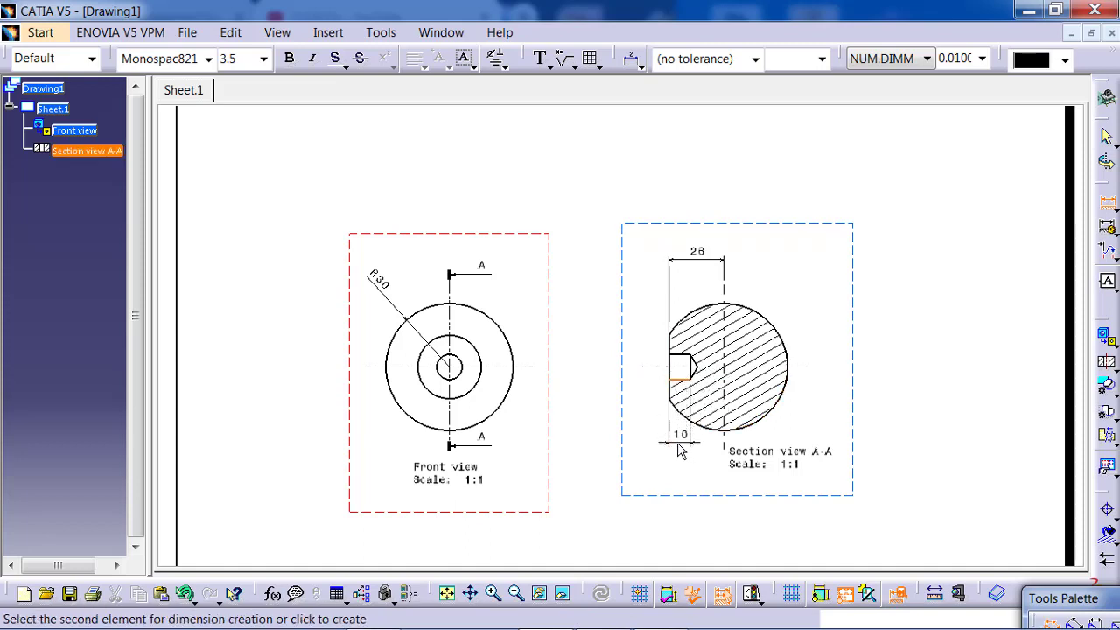
click(681, 451)
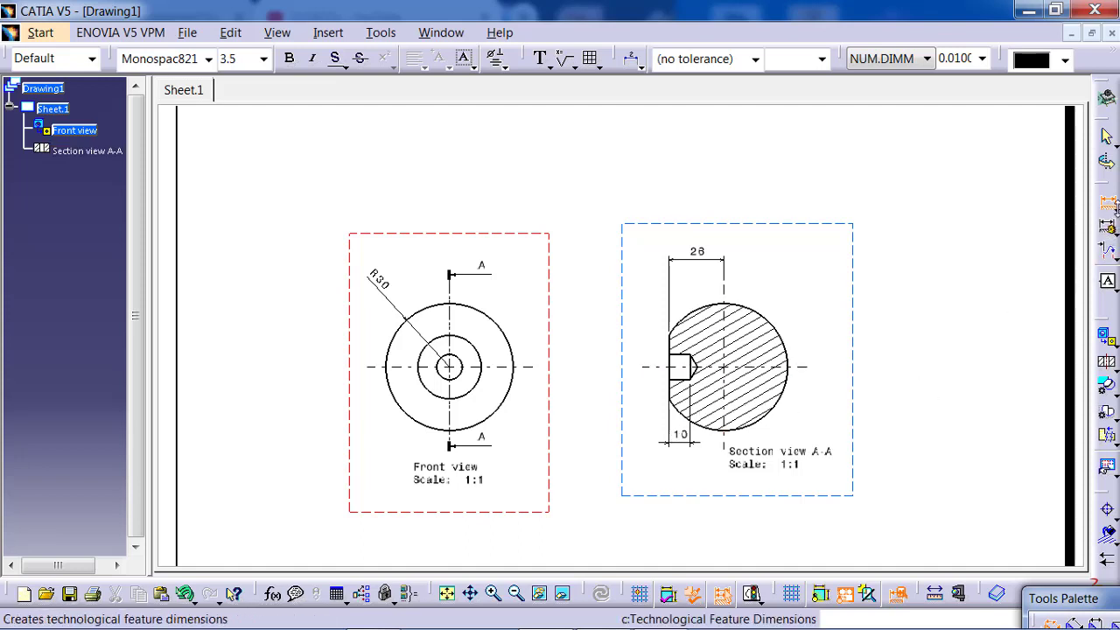
click(683, 364)
click(690, 388)
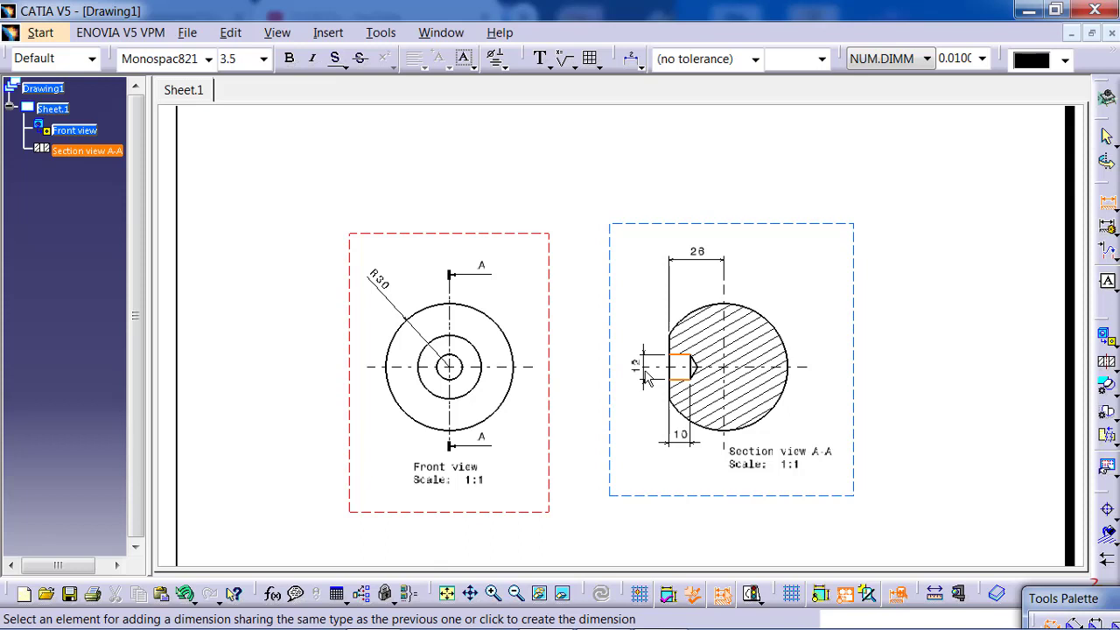
click(643, 369)
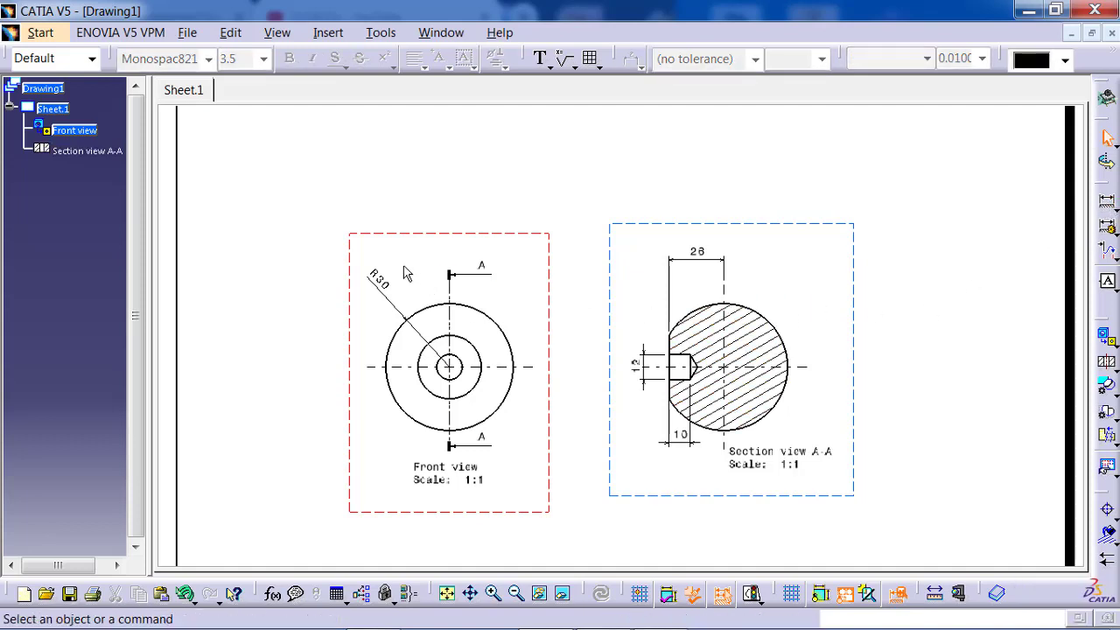
Set the dimension line representation of the front view's radius dimension to Two Parts
right_click(377, 281)
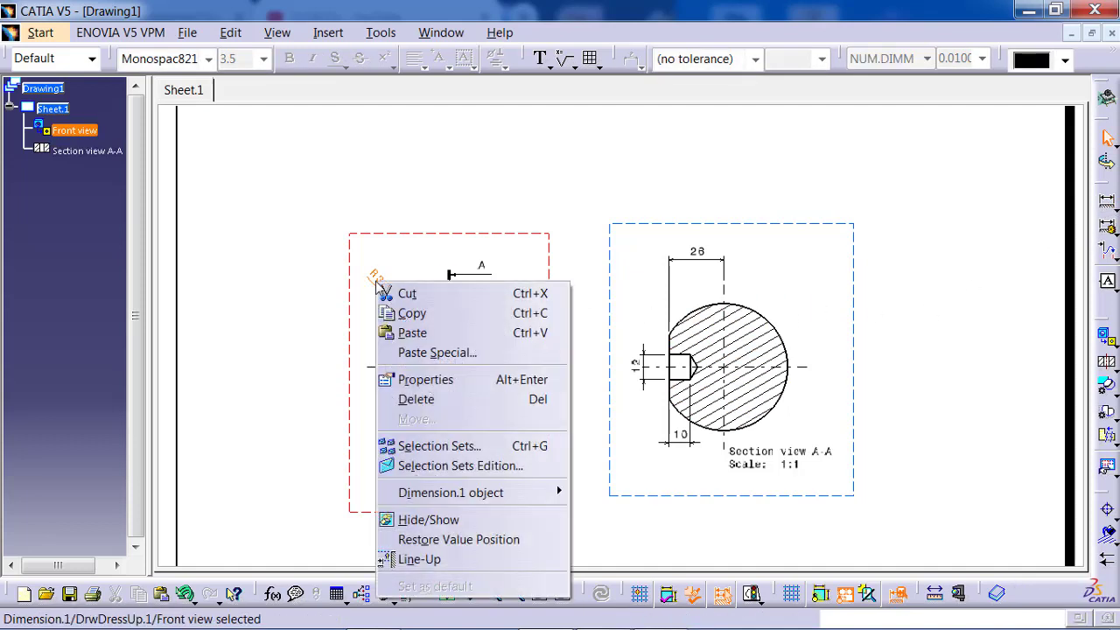
click(457, 382)
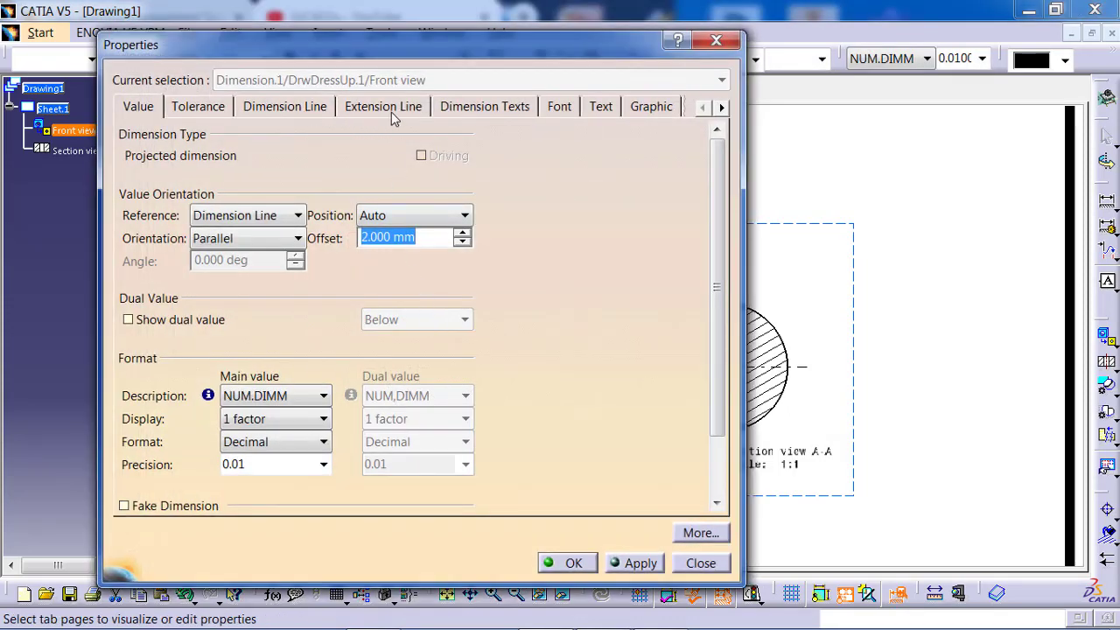
click(315, 107)
click(336, 152)
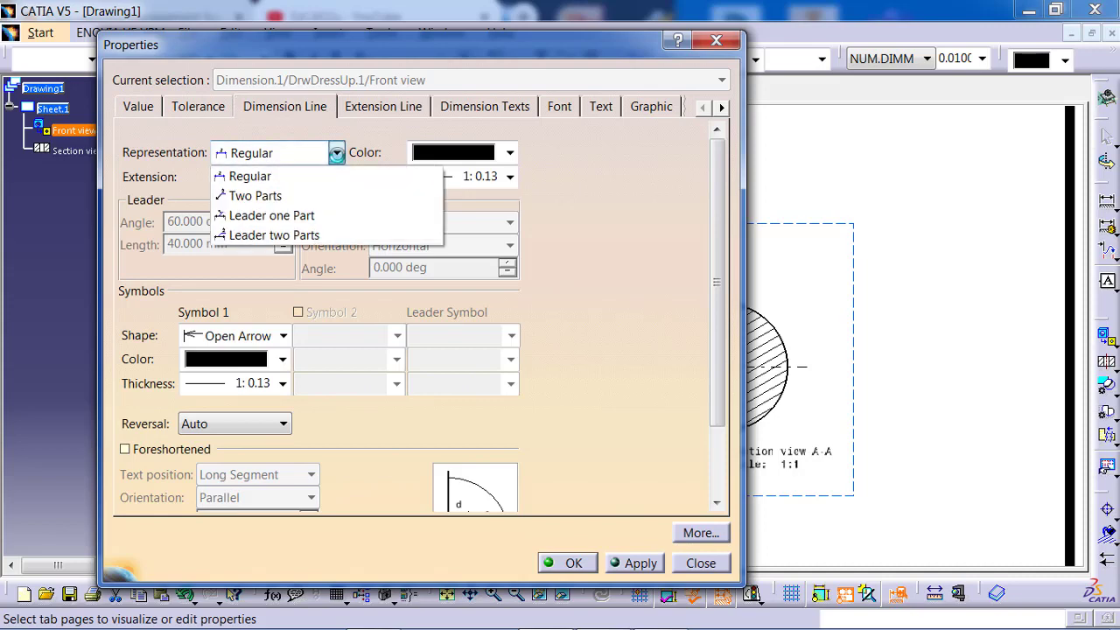
click(279, 196)
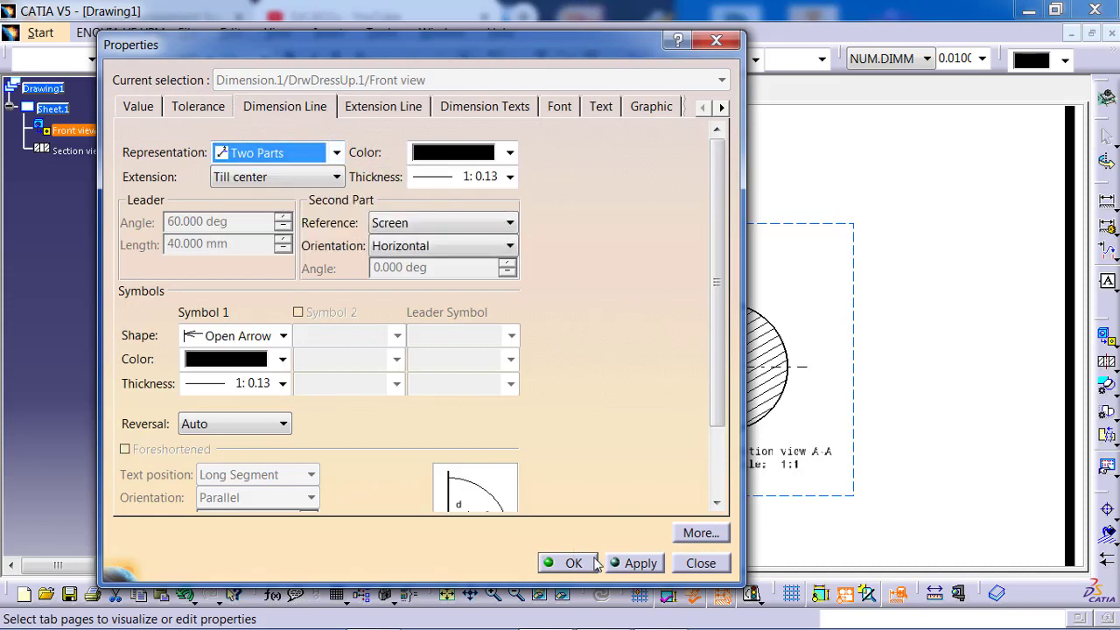
click(636, 564)
click(562, 562)
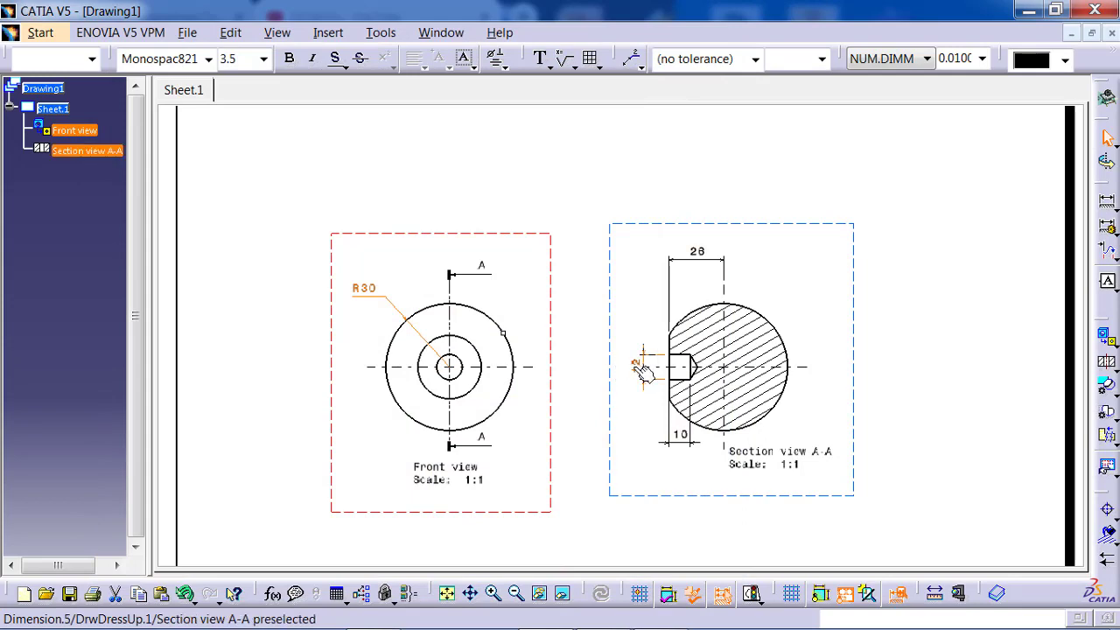
Add a diameter symbol prefix to the hole width dimension in Section view A-A
right_click(636, 372)
click(665, 168)
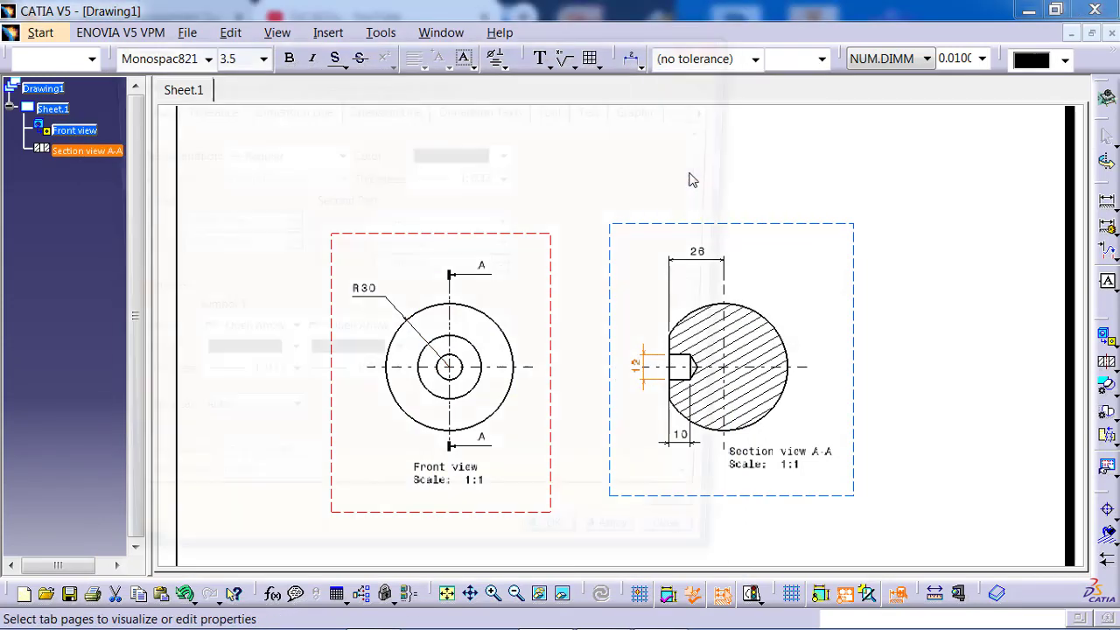
click(486, 108)
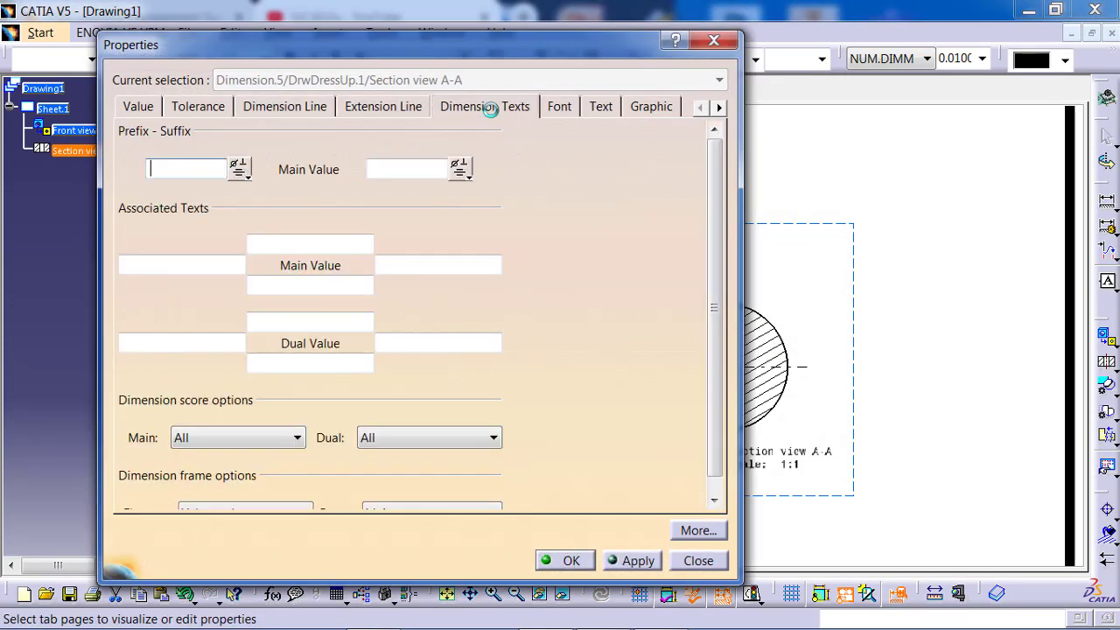
click(239, 168)
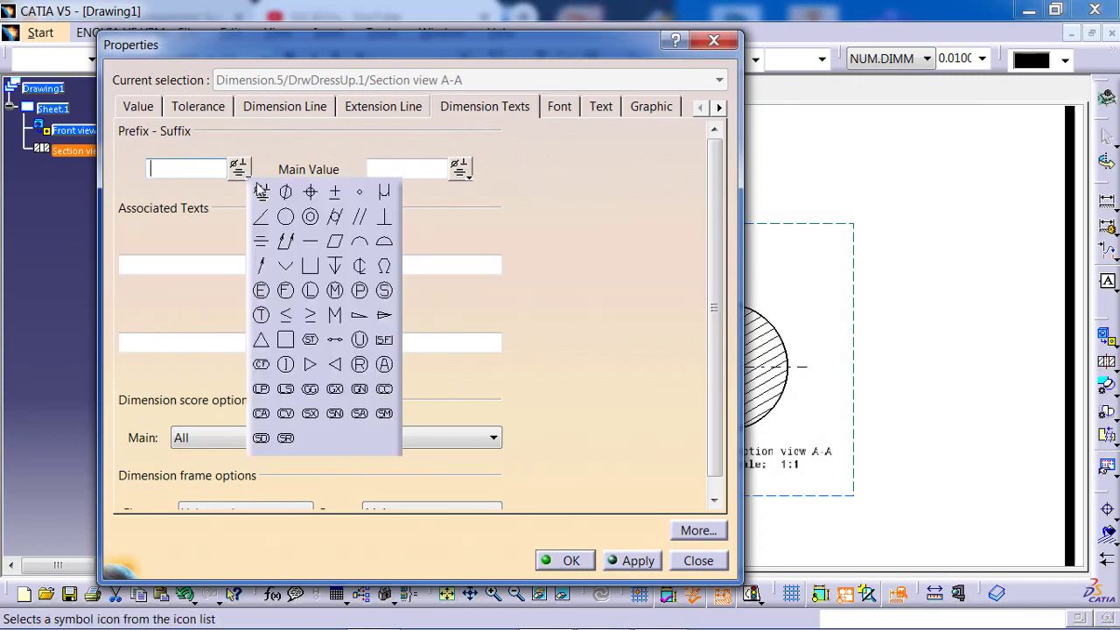
click(287, 193)
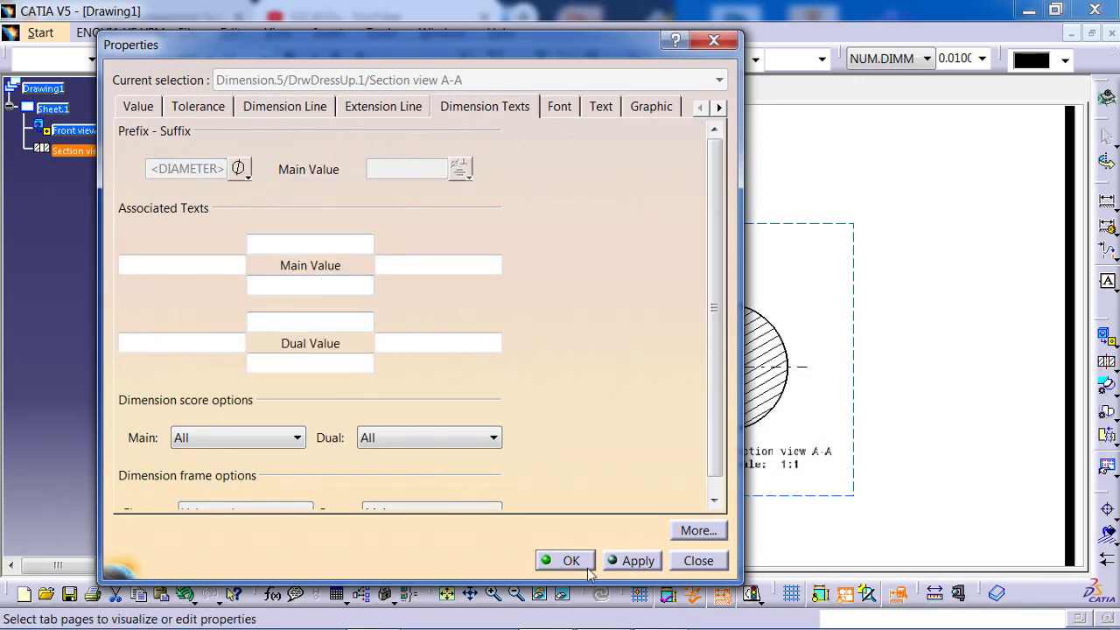
click(632, 561)
click(570, 561)
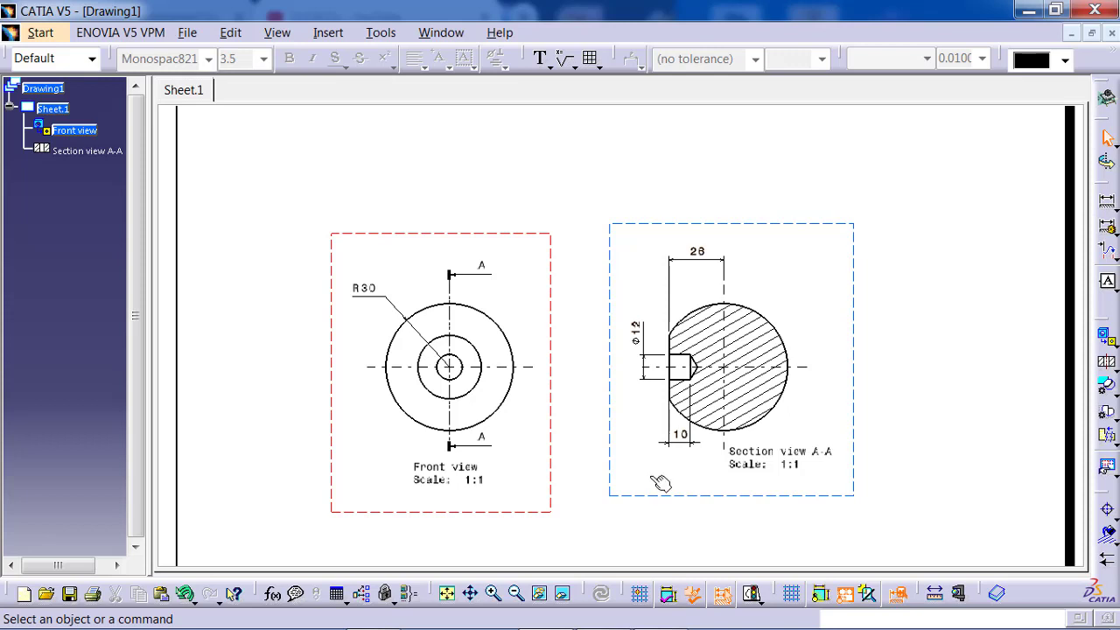
Create an isometric view from the Knob part and place it above and right of the section view
click(1115, 345)
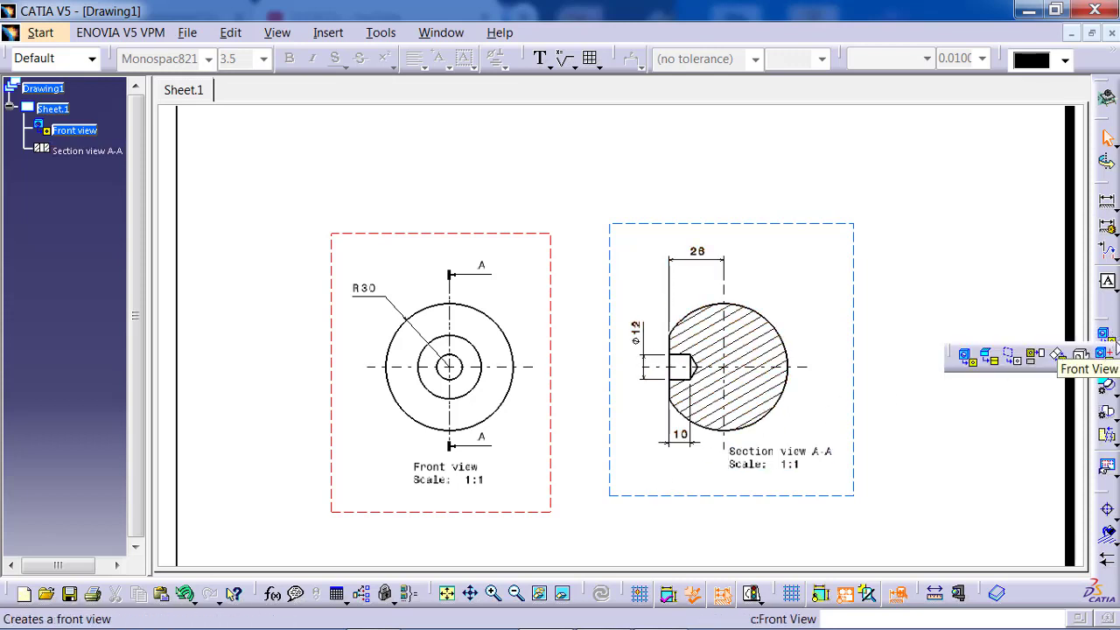
click(1088, 359)
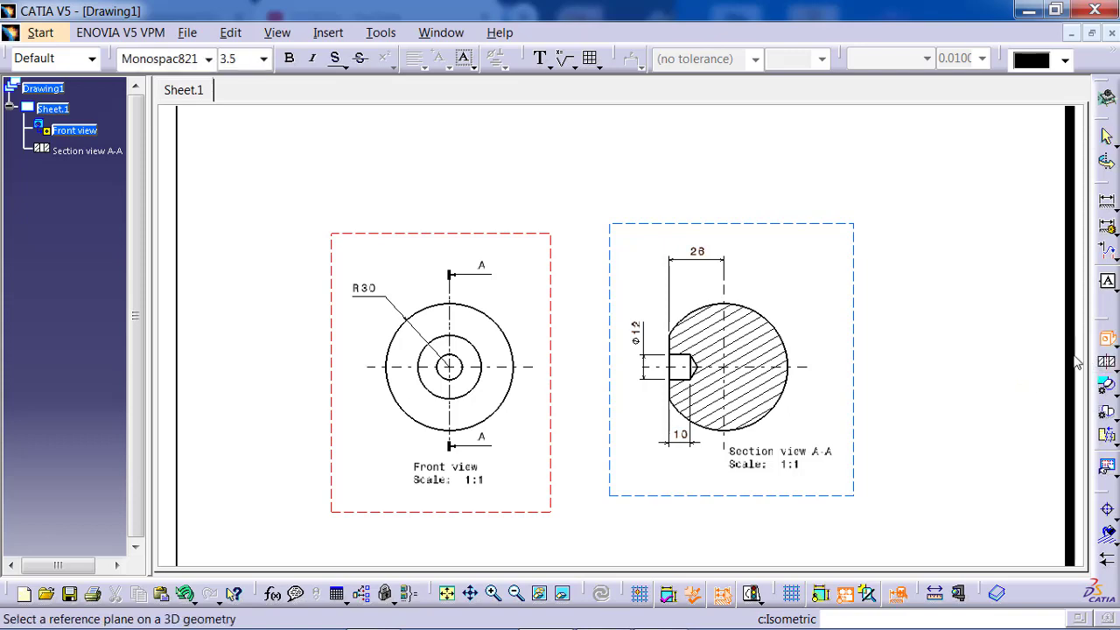
click(442, 32)
click(455, 142)
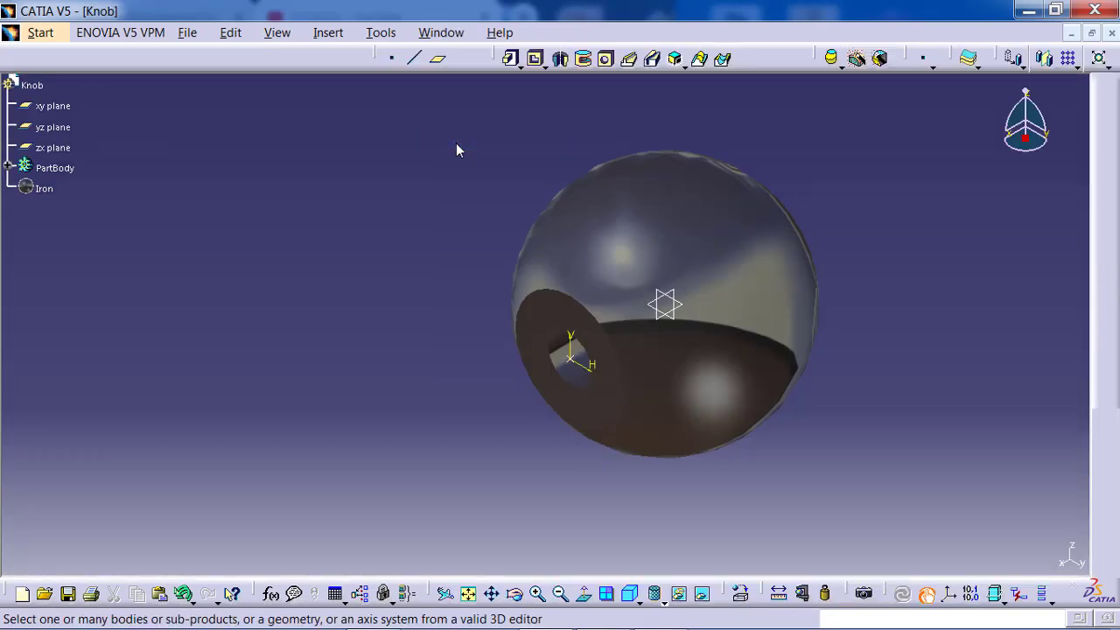
click(670, 302)
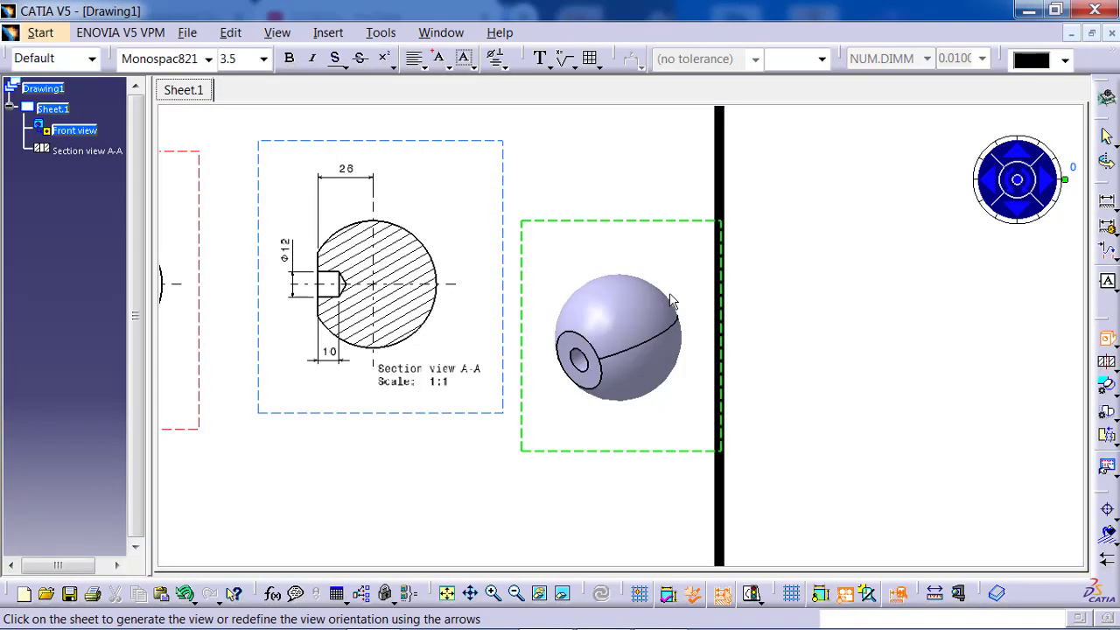
ctrl+middle_drag(661, 293, 646, 329)
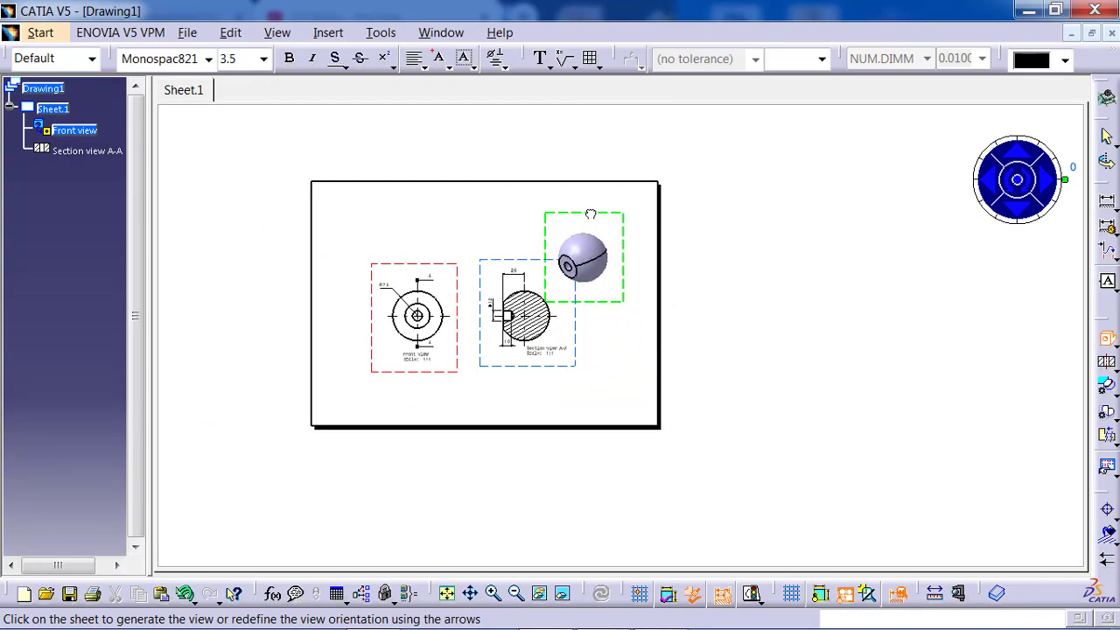
click(632, 339)
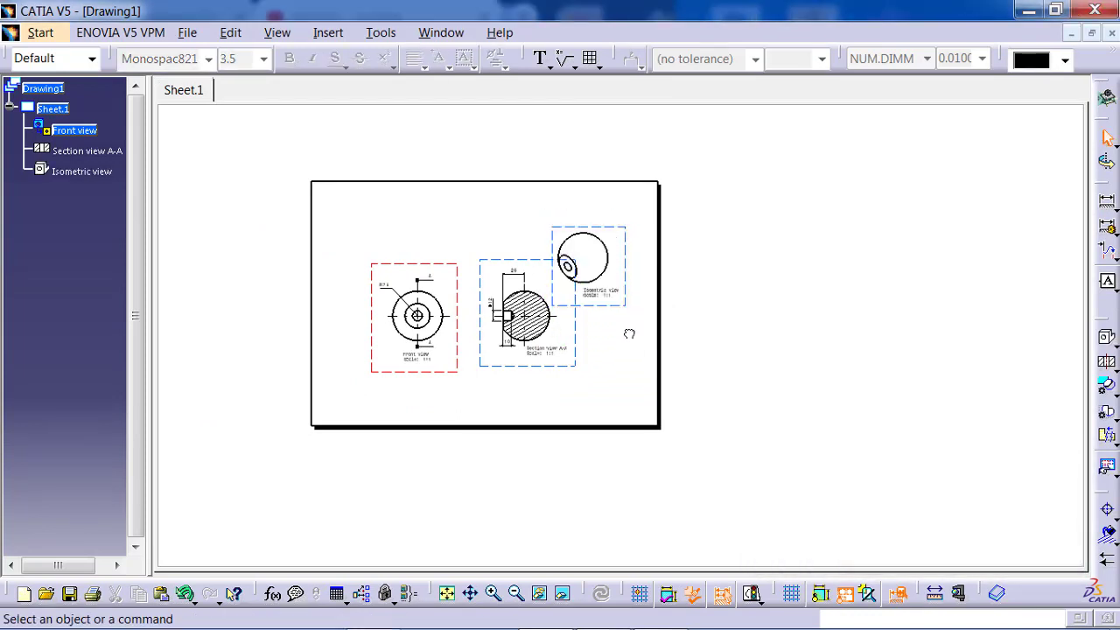
Move the front view, along with its aligned section view, slightly up on the sheet
ctrl+middle_drag(632, 339, 641, 265)
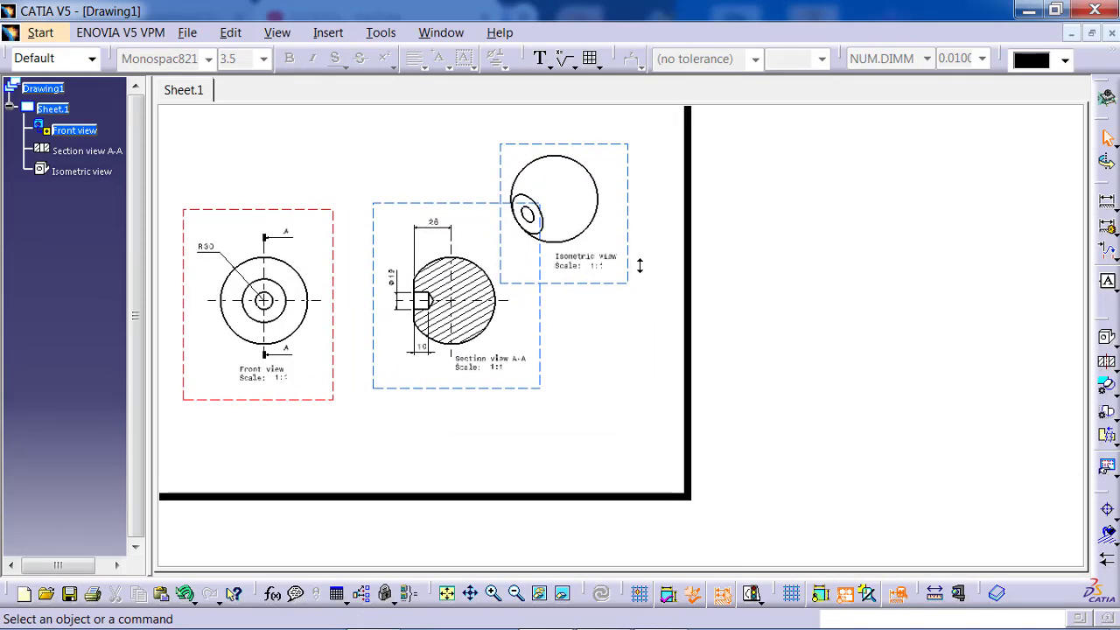
middle_drag(590, 380, 747, 383)
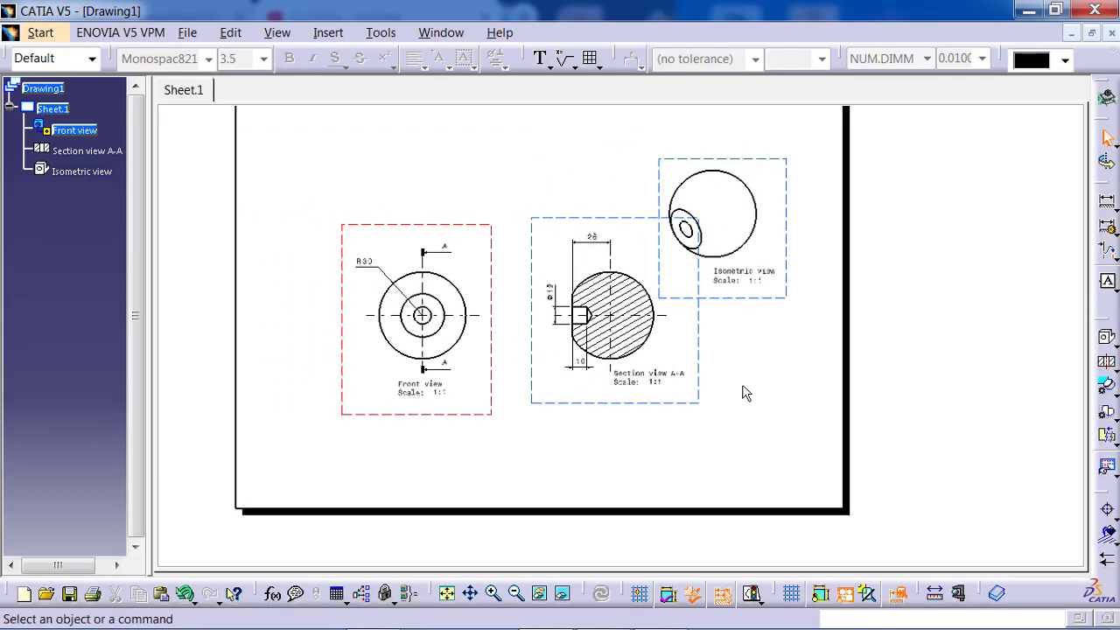
drag(452, 416, 439, 389)
click(663, 468)
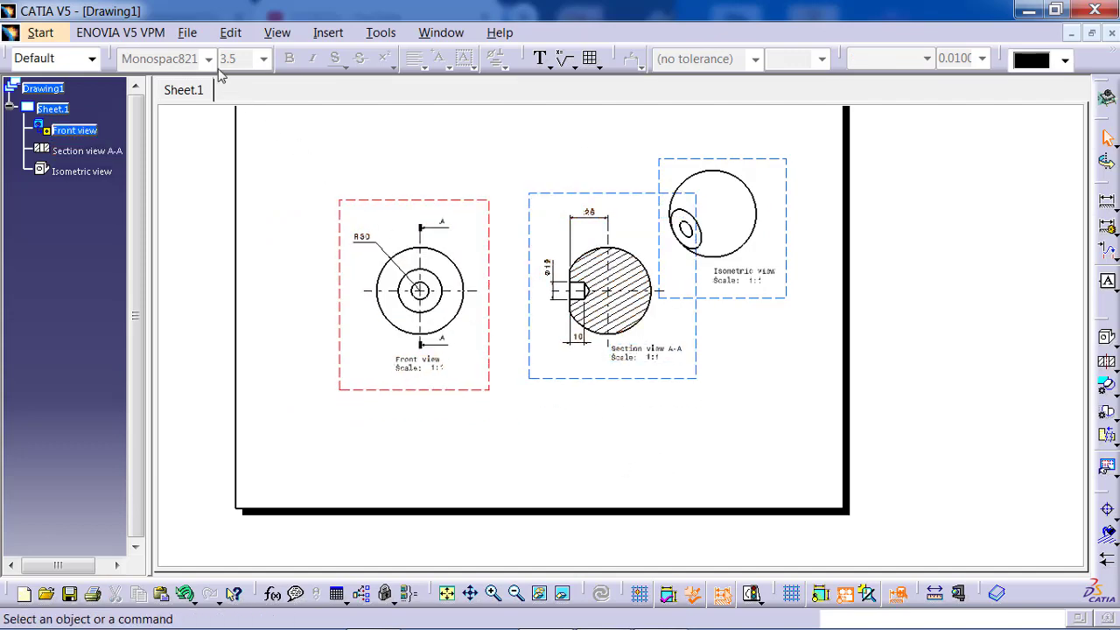
Switch to the sheet background and create a frame and title block in the Drawing Titleblock Sample 1 style
click(447, 594)
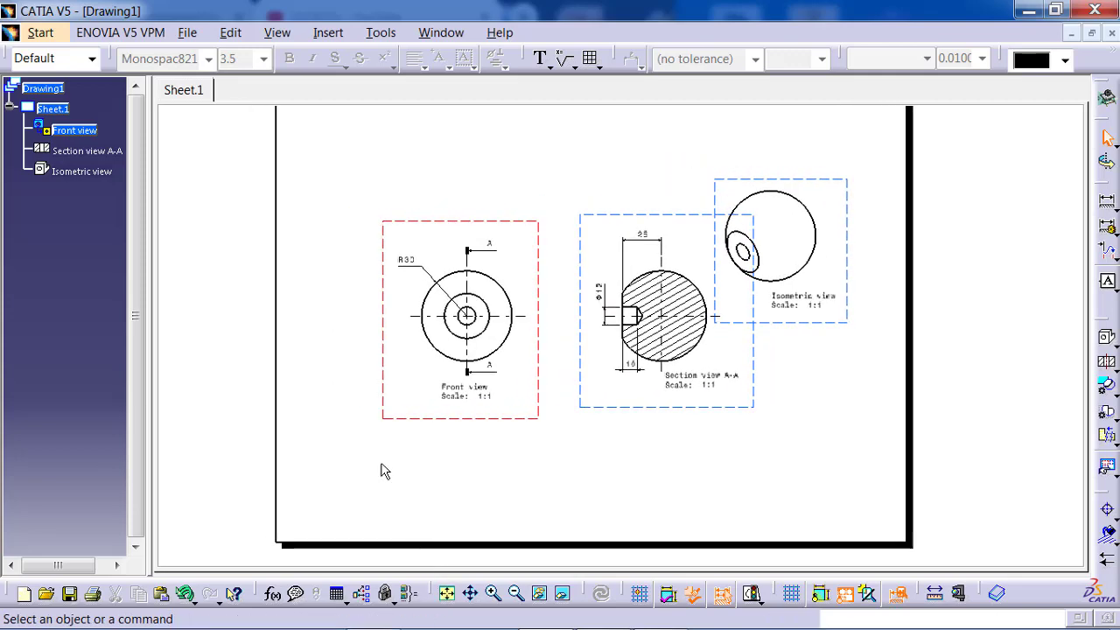
click(229, 34)
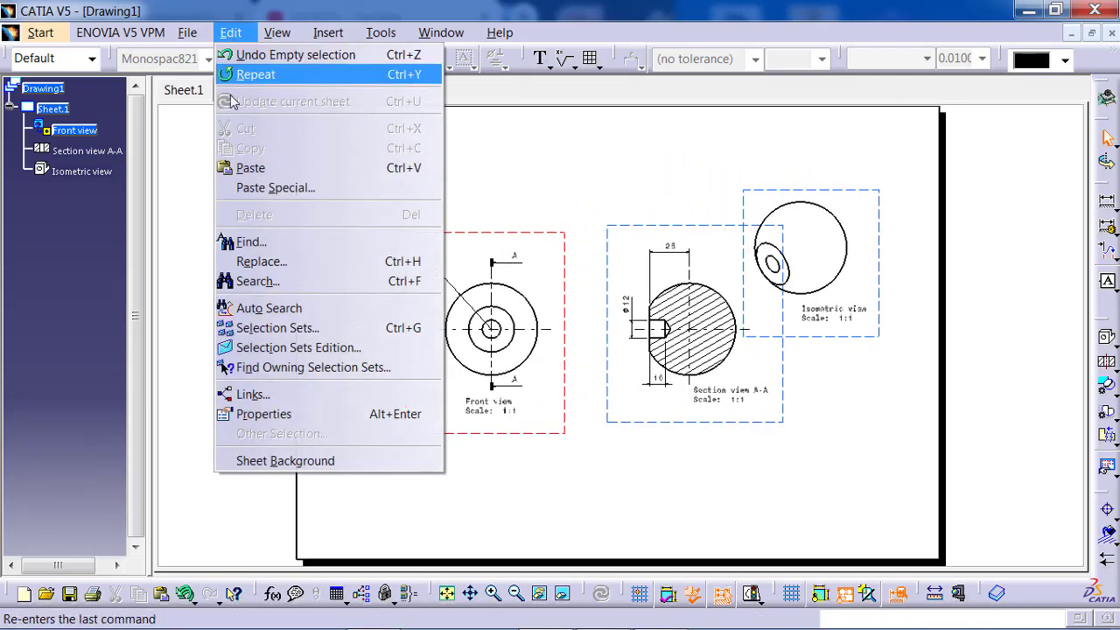
click(308, 464)
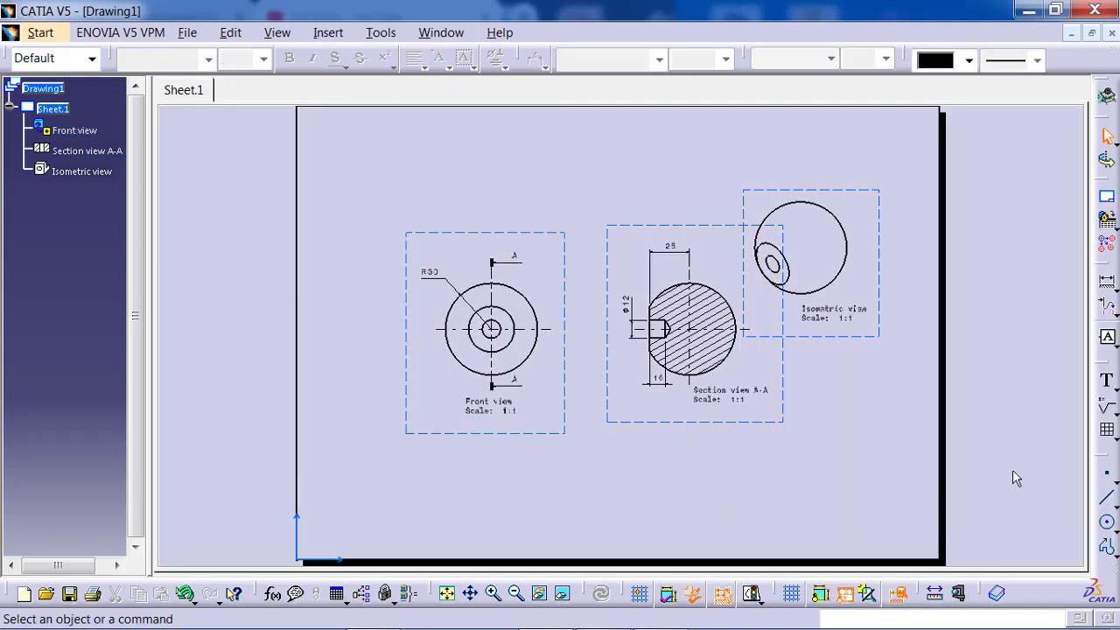
click(1107, 204)
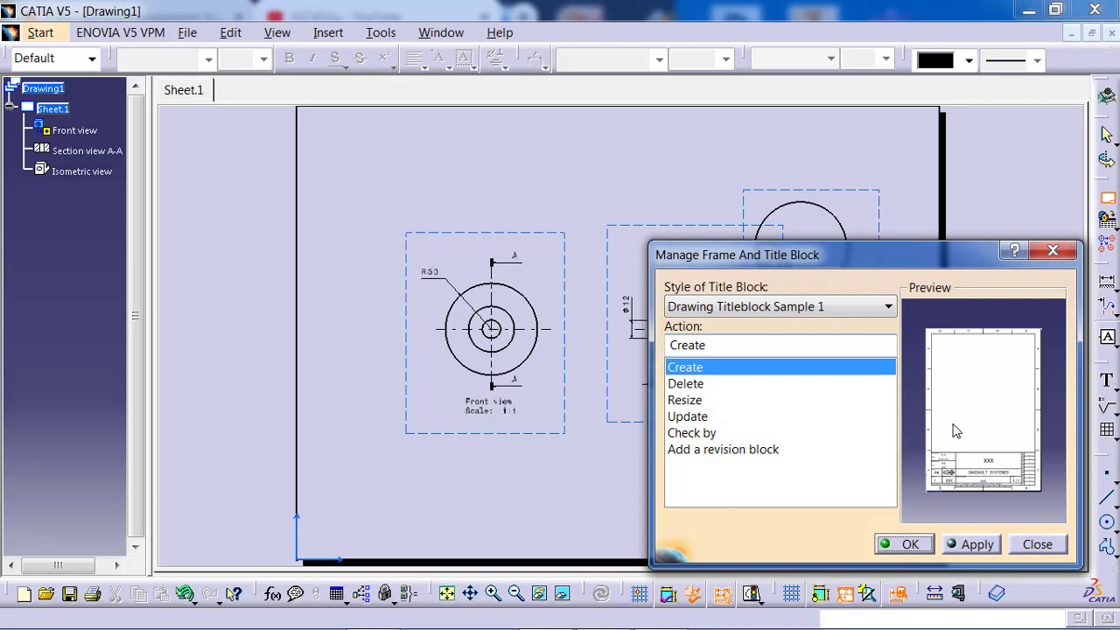
click(970, 544)
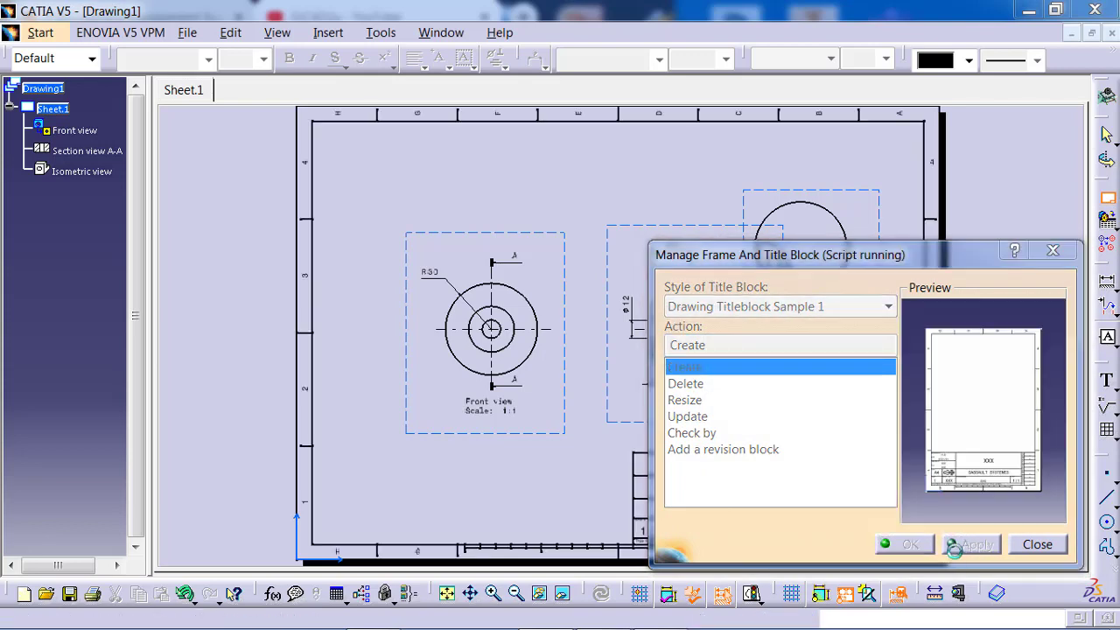
click(899, 551)
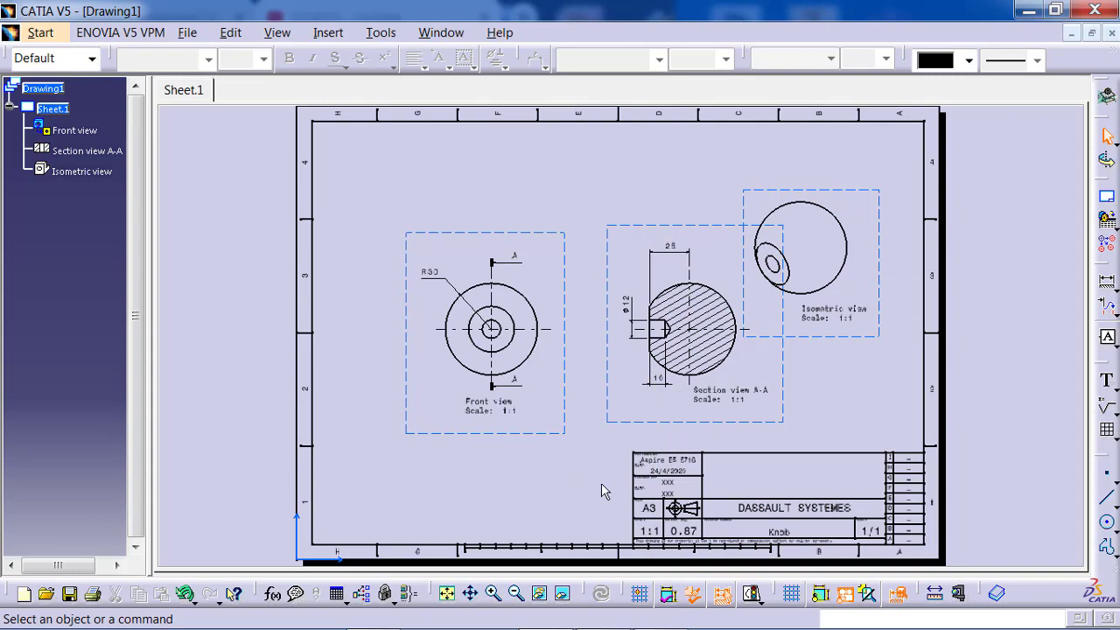
Replace the DESIGNED BY text in the title block with "EzCAD2u"
middle_drag(601, 483, 625, 349)
middle_drag(661, 476, 404, 216)
mouse_move(609, 474)
middle_down()
mouse_move(574, 371)
mouse_move(593, 278)
mouse_move(593, 145)
mouse_move(557, 128)
middle_up()
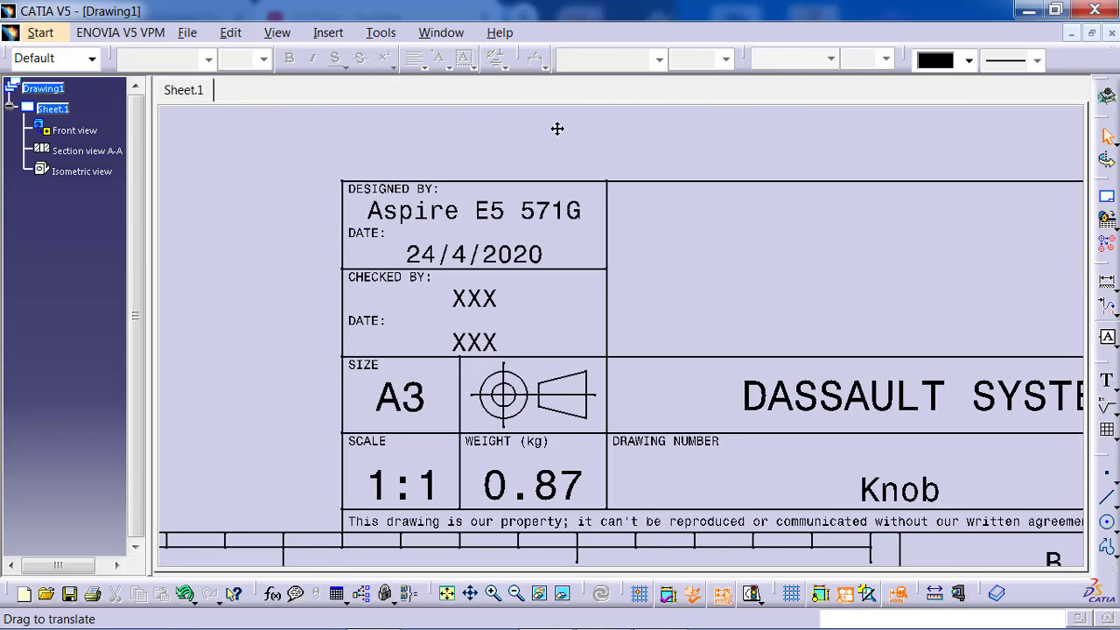
double_click(509, 210)
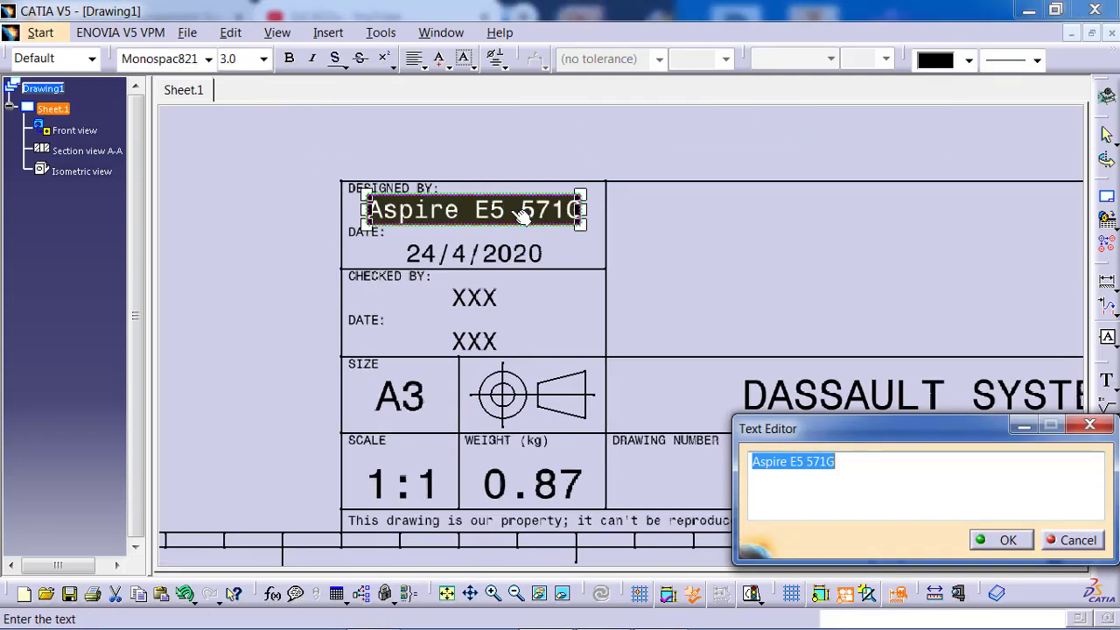
text(E)
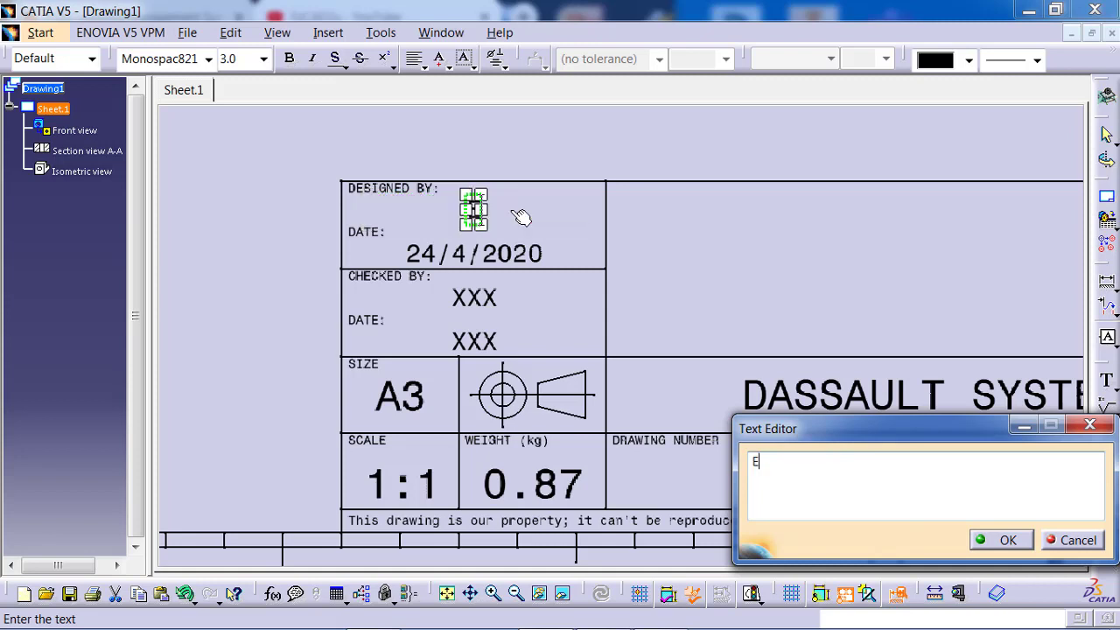
text(zCAD)
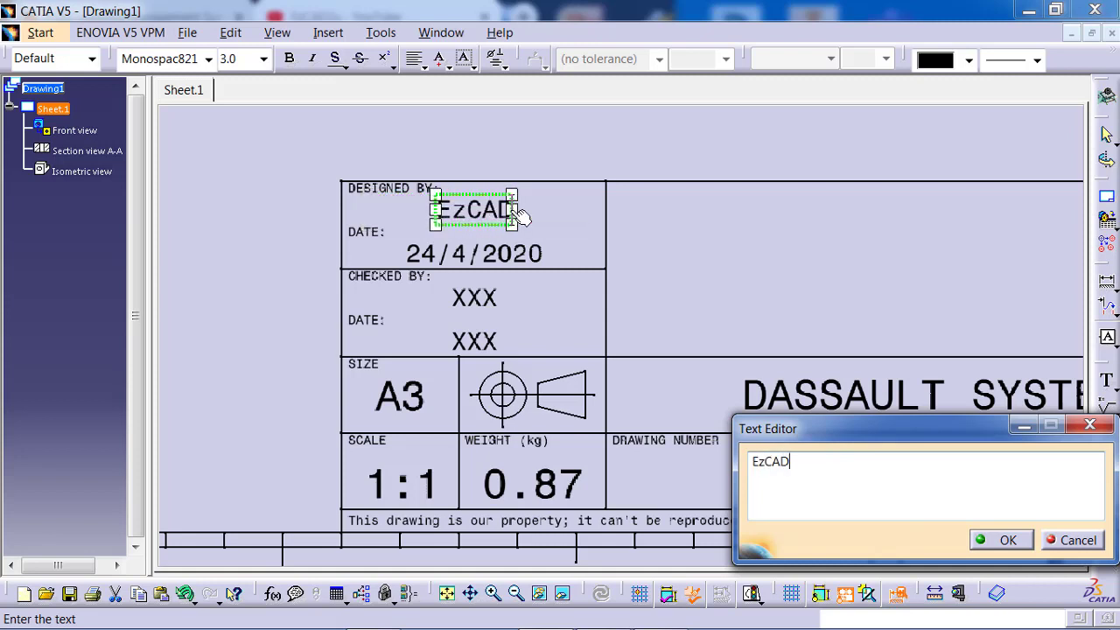
text(2u)
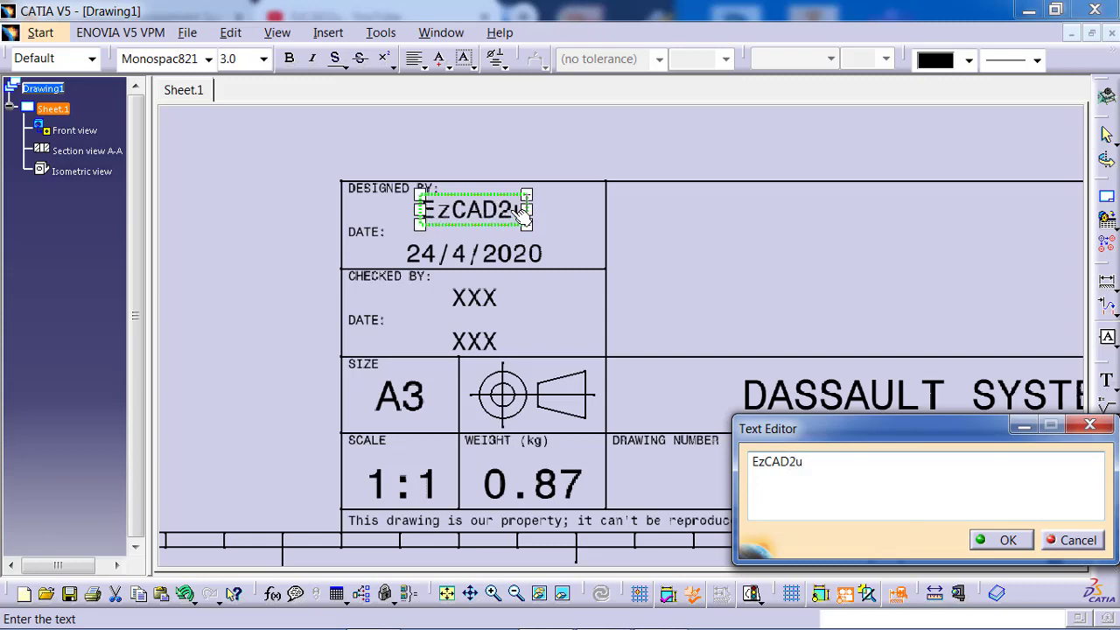
click(1009, 540)
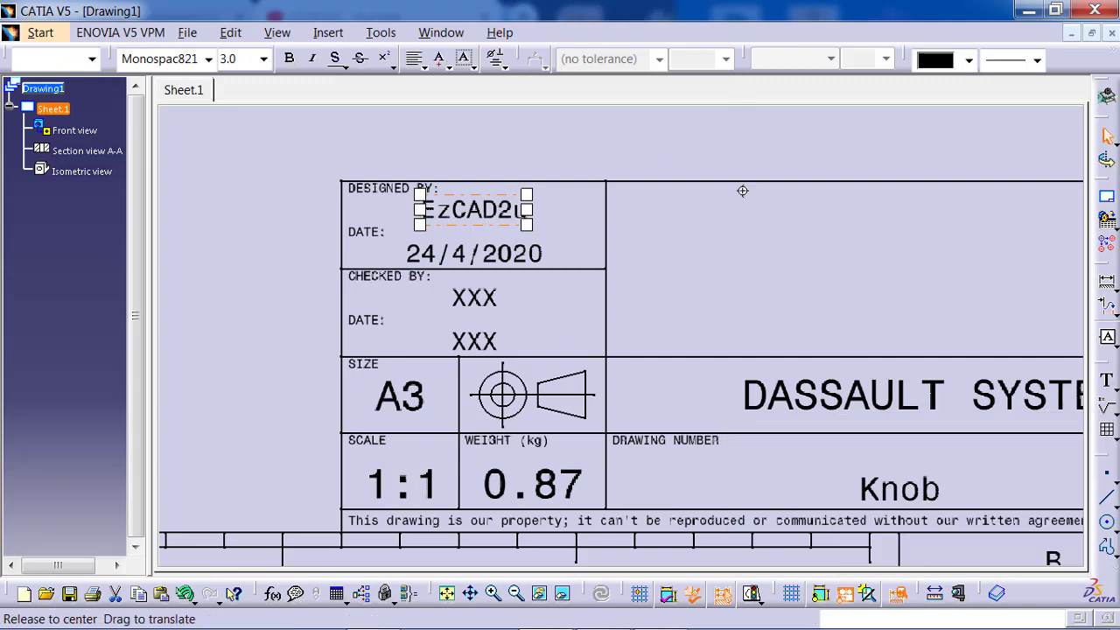
Duplicate the title block's EzCAD2u text and place the copy in the empty area below the front view
mouse_move(733, 210)
middle_down()
mouse_move(726, 260)
mouse_move(727, 240)
middle_up()
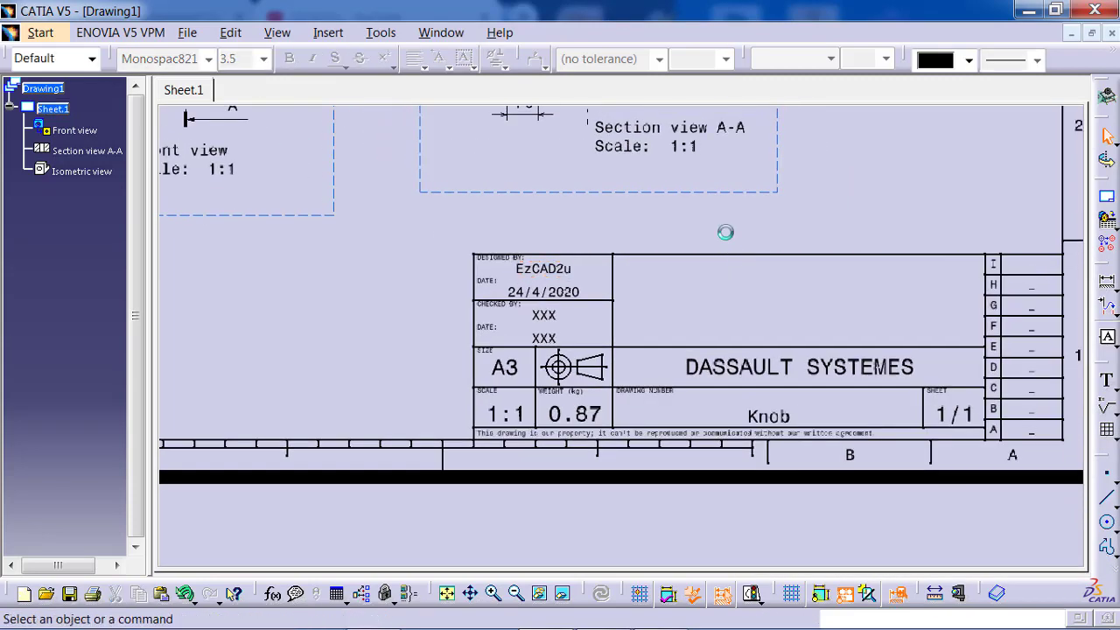
click(544, 268)
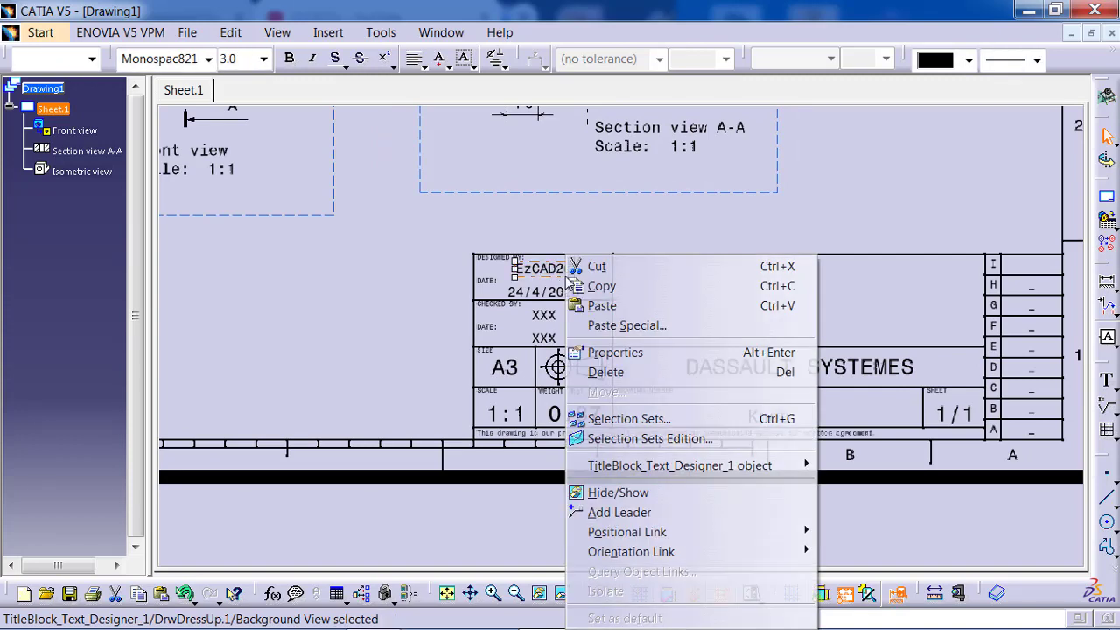
right_click(570, 280)
click(619, 288)
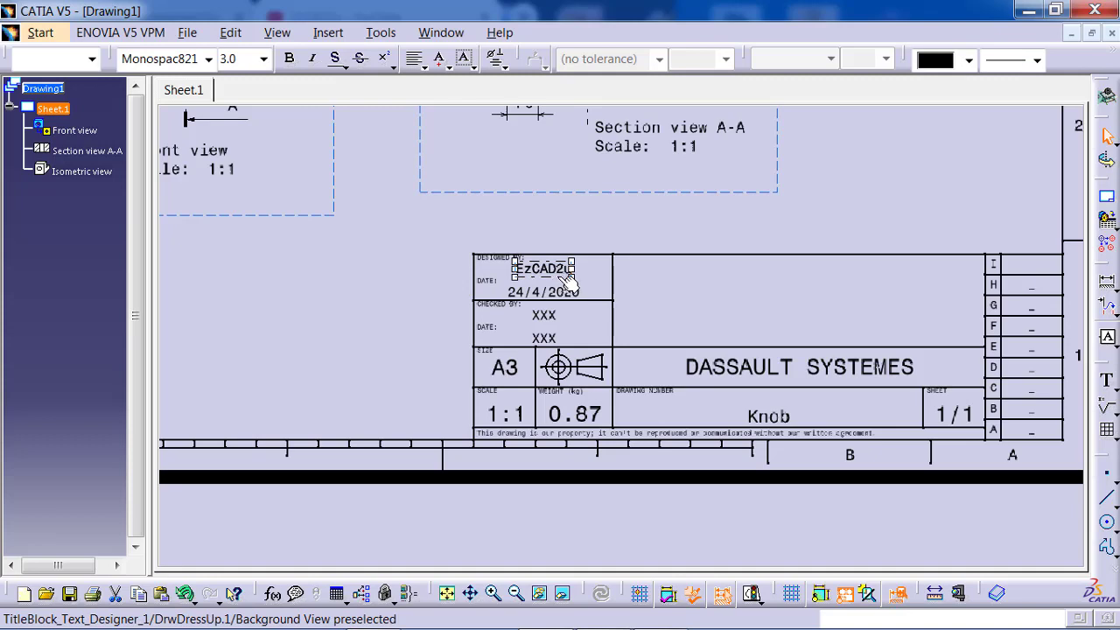
drag(569, 280, 219, 318)
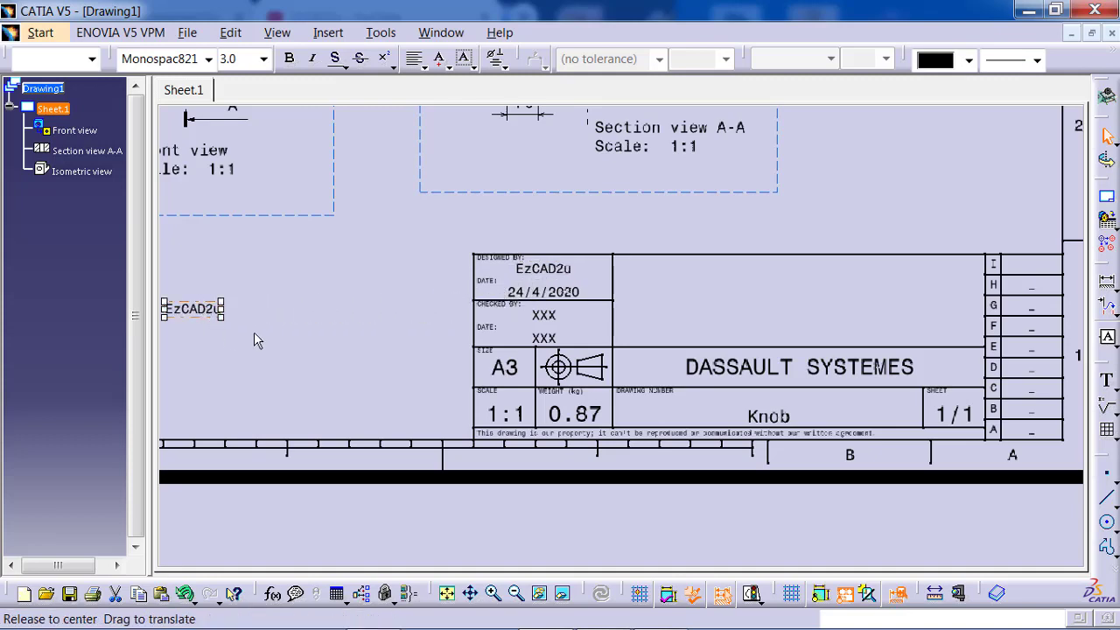
middle_drag(254, 331, 502, 323)
mouse_move(440, 310)
mouse_down()
mouse_move(252, 282)
mouse_move(263, 285)
mouse_up()
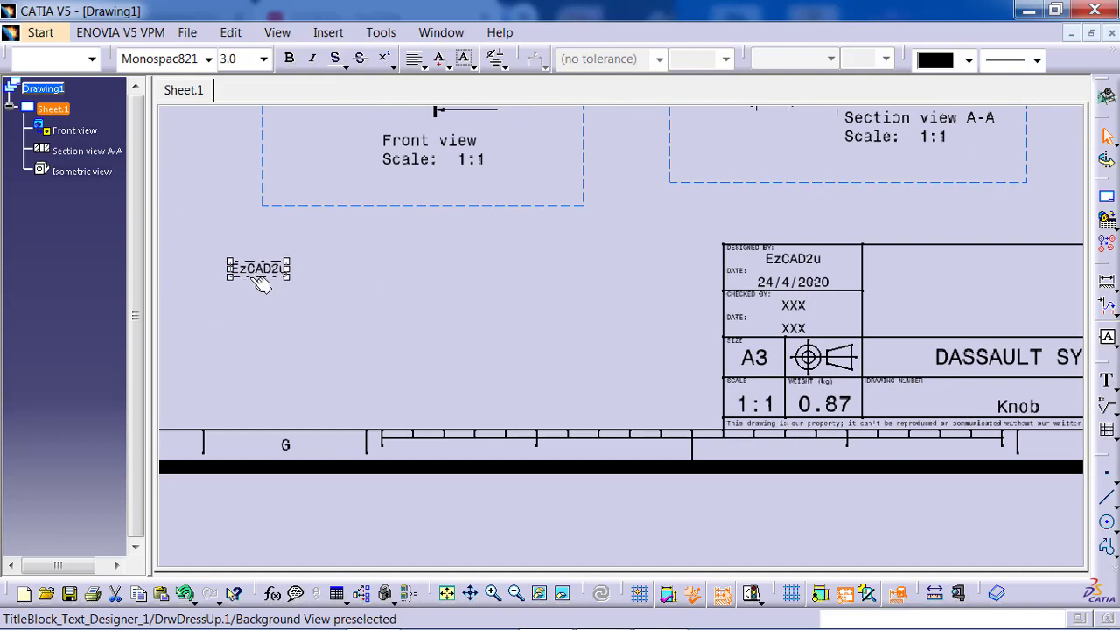
Replace the copied text below the front view with the heading "Remark:" and start a new line
double_click(281, 270)
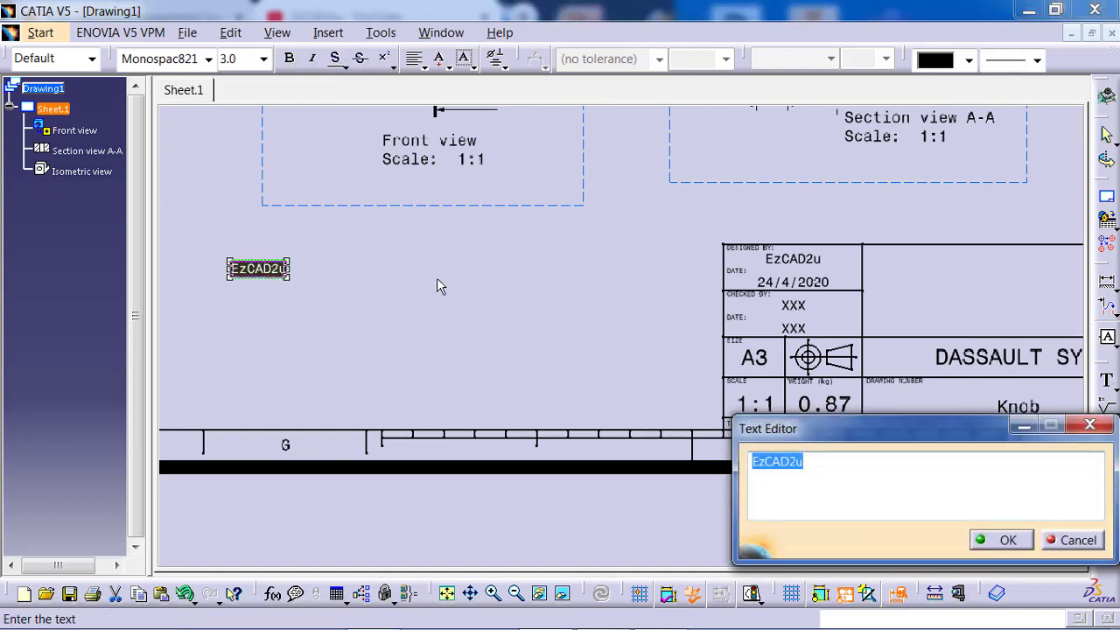
text(T)
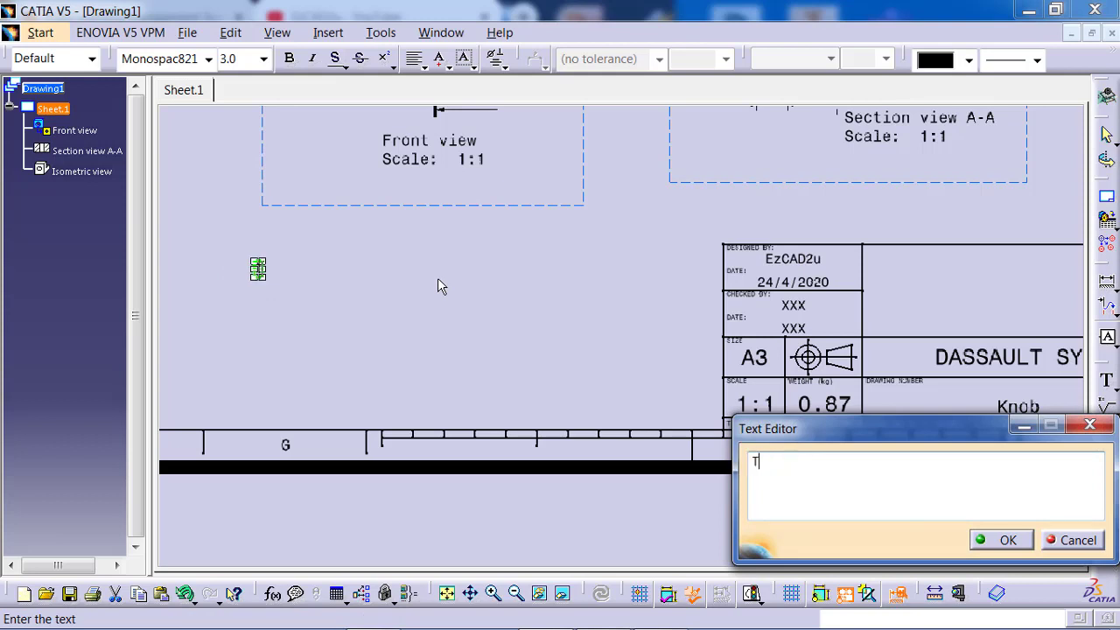
key(BackSpace)
text(Remar)
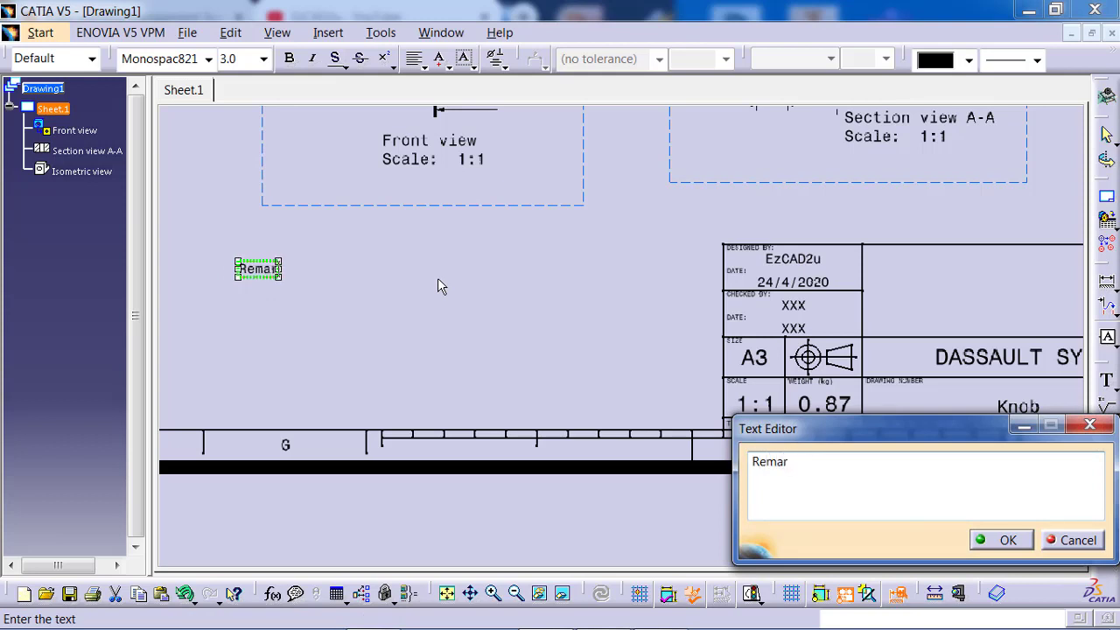
text(k)
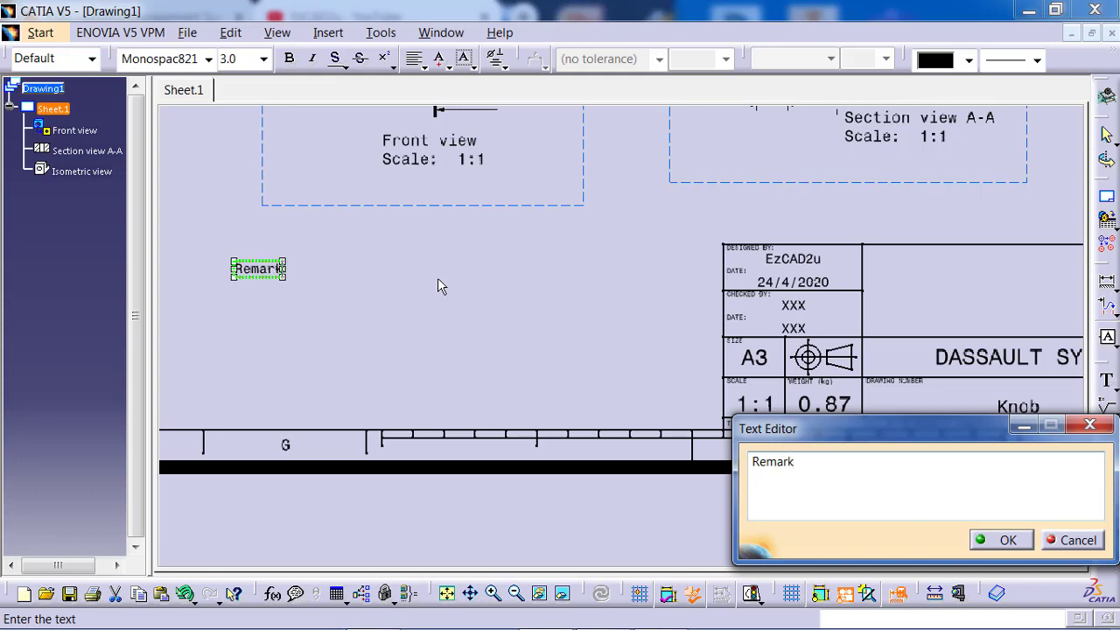
text(:)
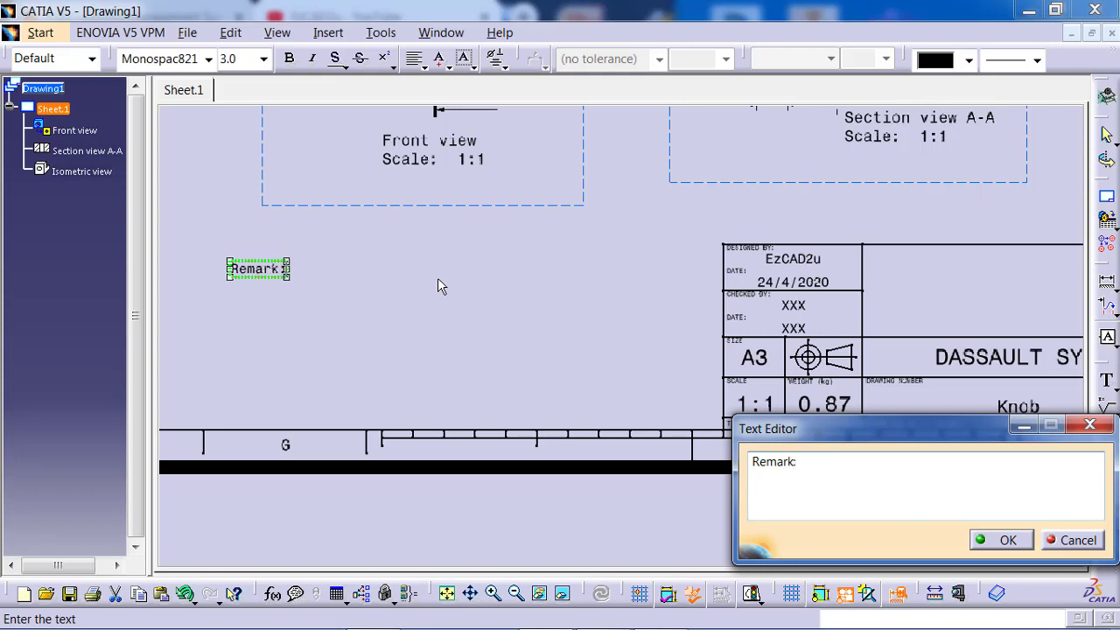
key(Return)
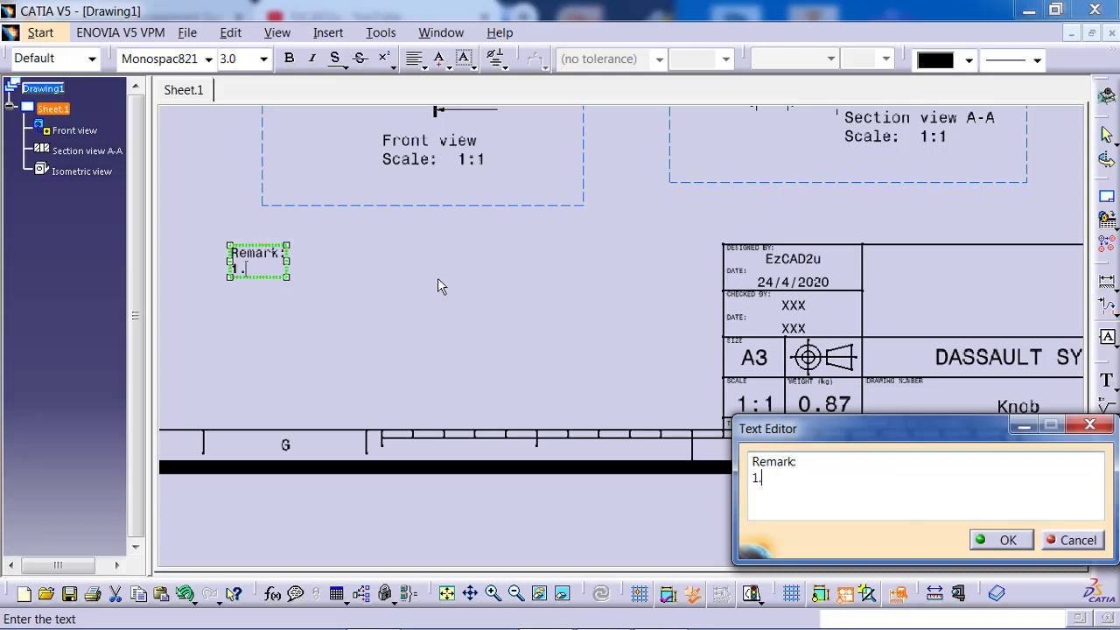
Enter the first remark as "1. All dimension use in milimeter (mm)."
text(1. All dime)
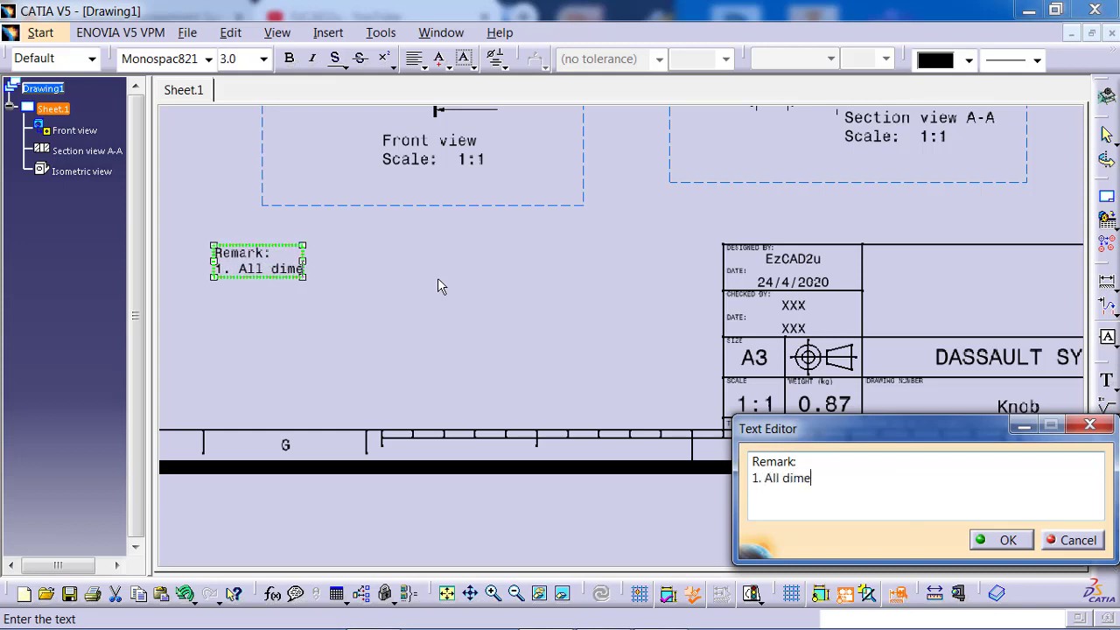
text(nsion u)
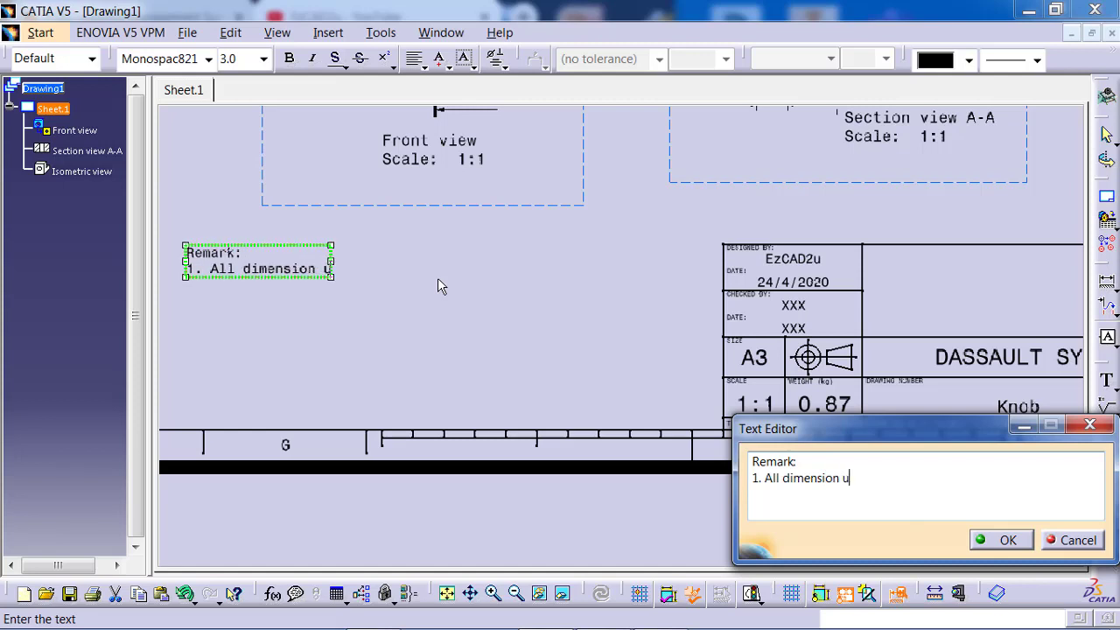
text(se i)
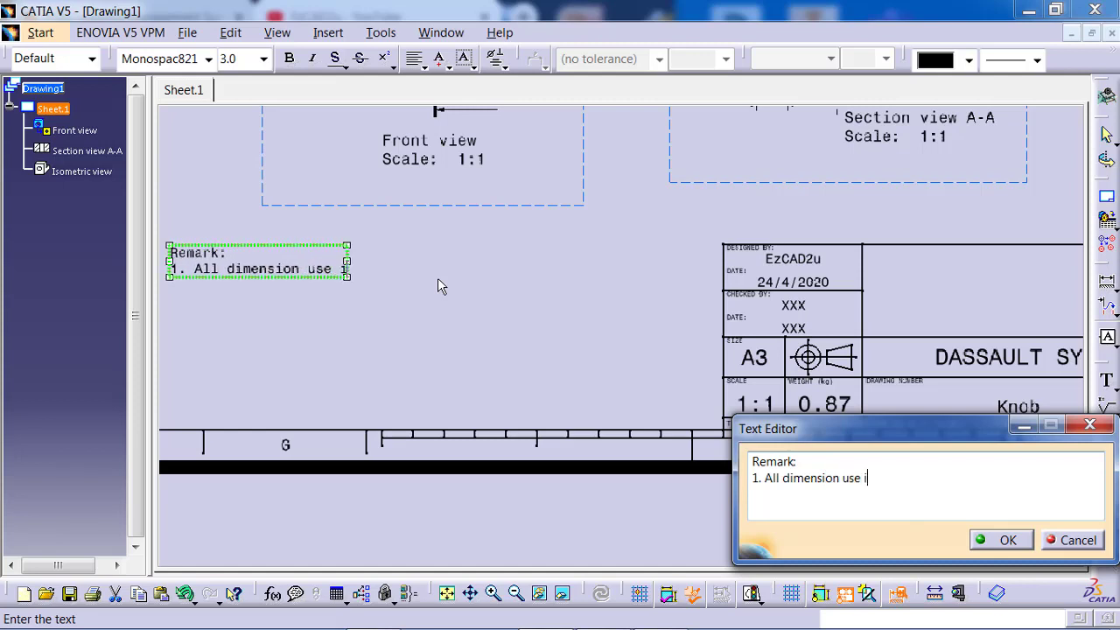
text(n milim)
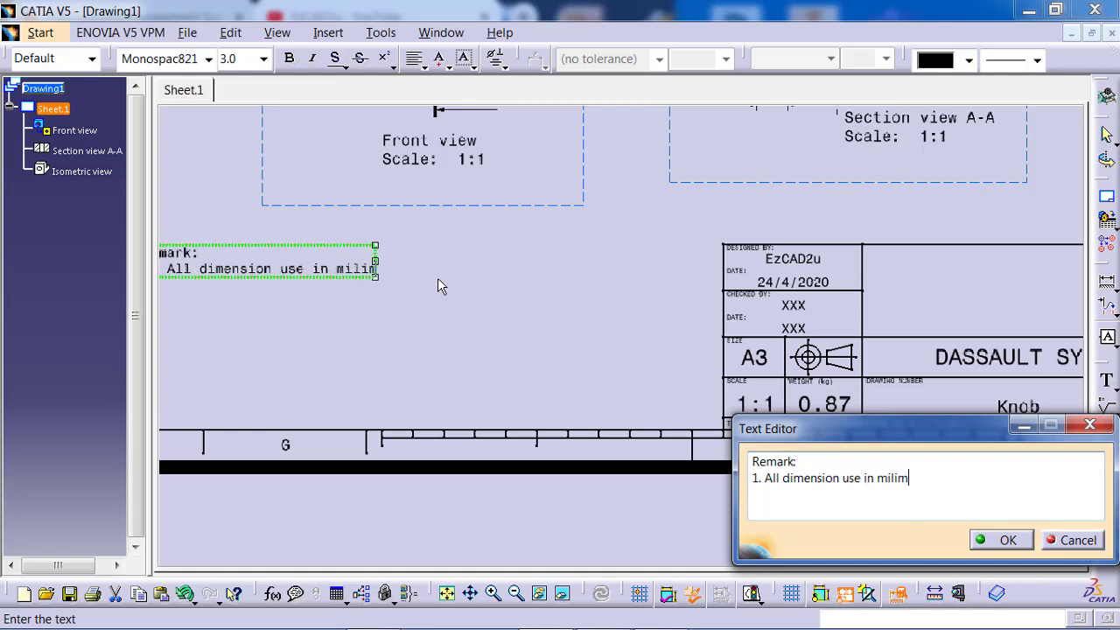
text(eter)
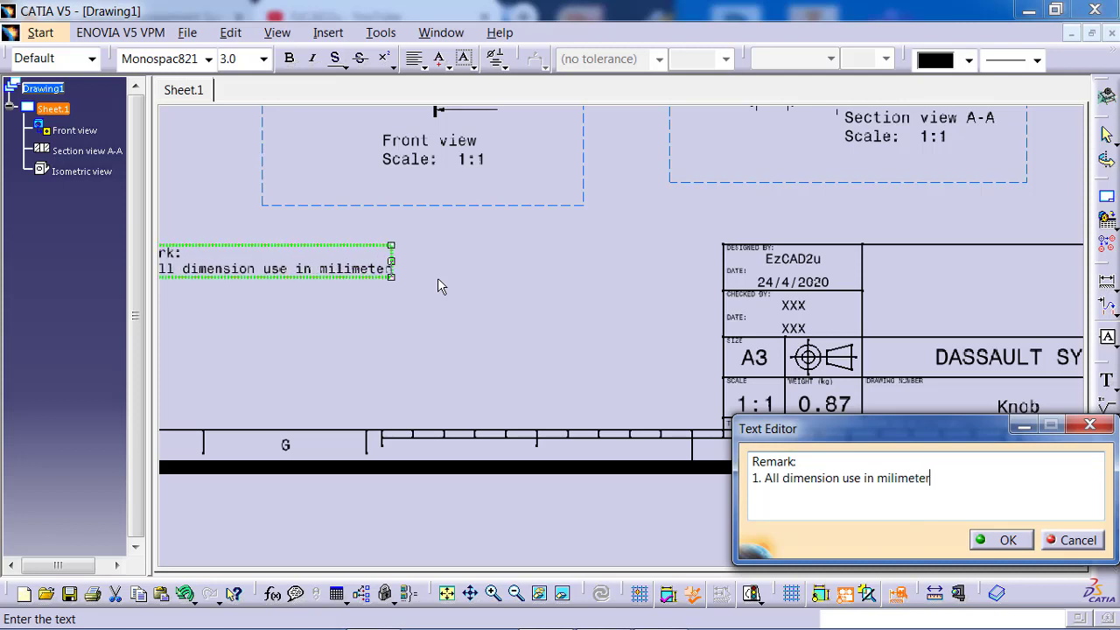
text( ()
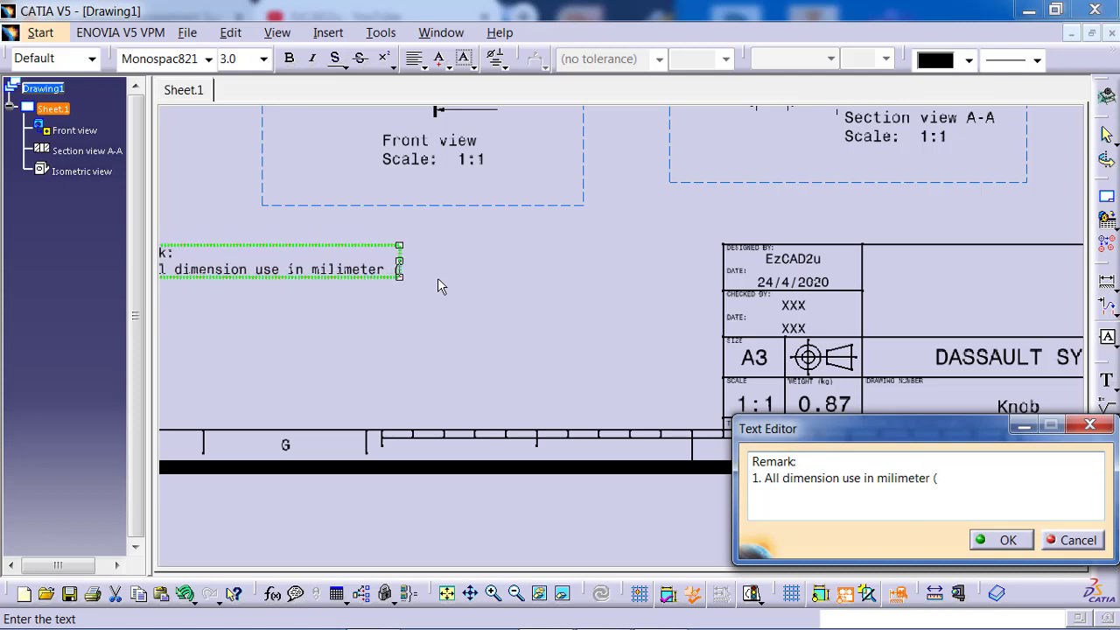
text(mm).)
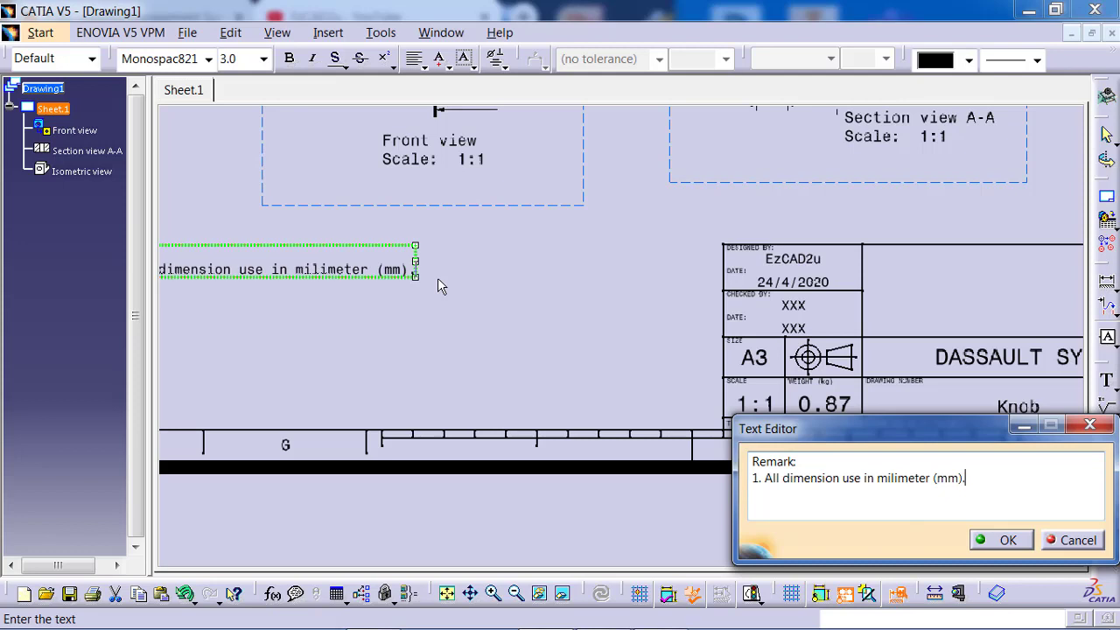
Add a second remark line reading "2. Select Material as Iron."
key(Return)
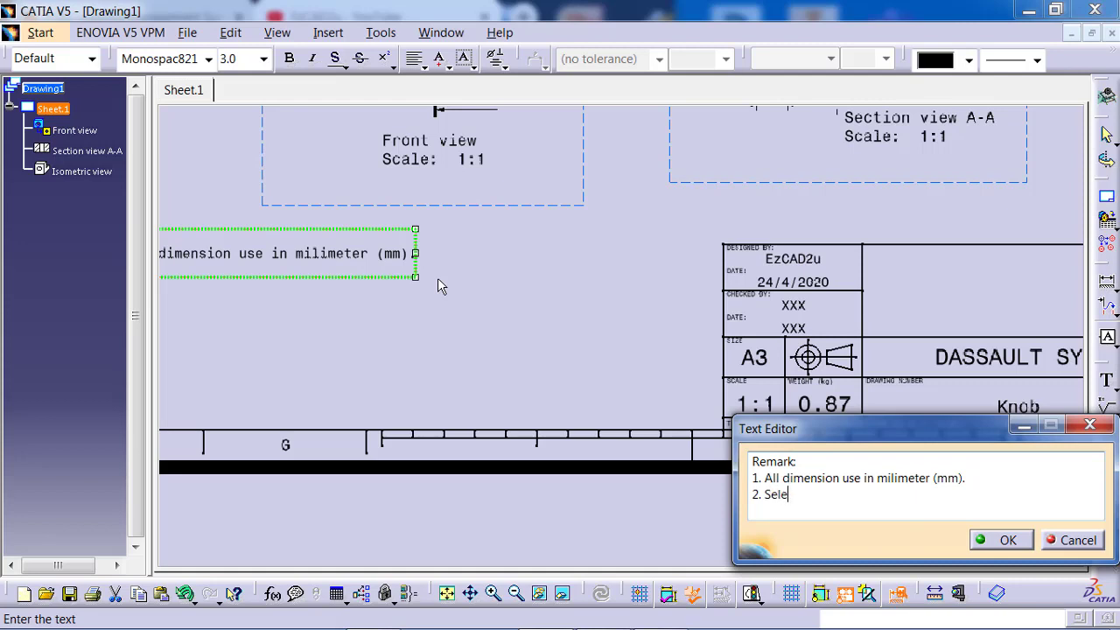
text(2. Select Material )
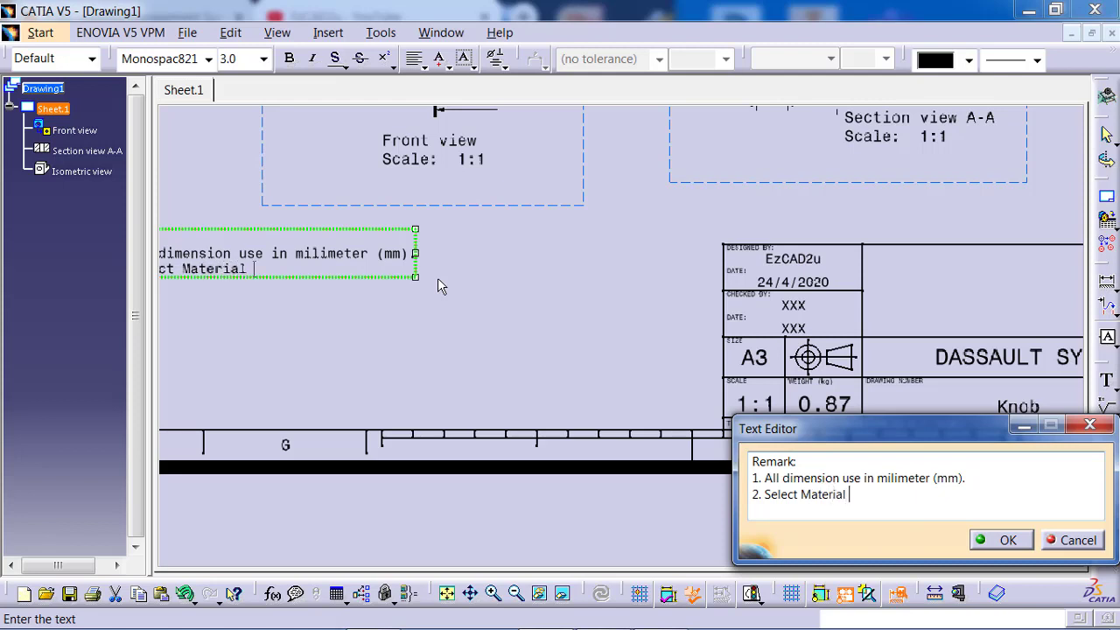
text(as Iron.)
Change the capital M of "Material" in the second remark to lowercase and accept the edited text
key(Left)
key(Left)
key(Left)
key(Left)
key(Left)
key(Left)
key(Left)
key(Left)
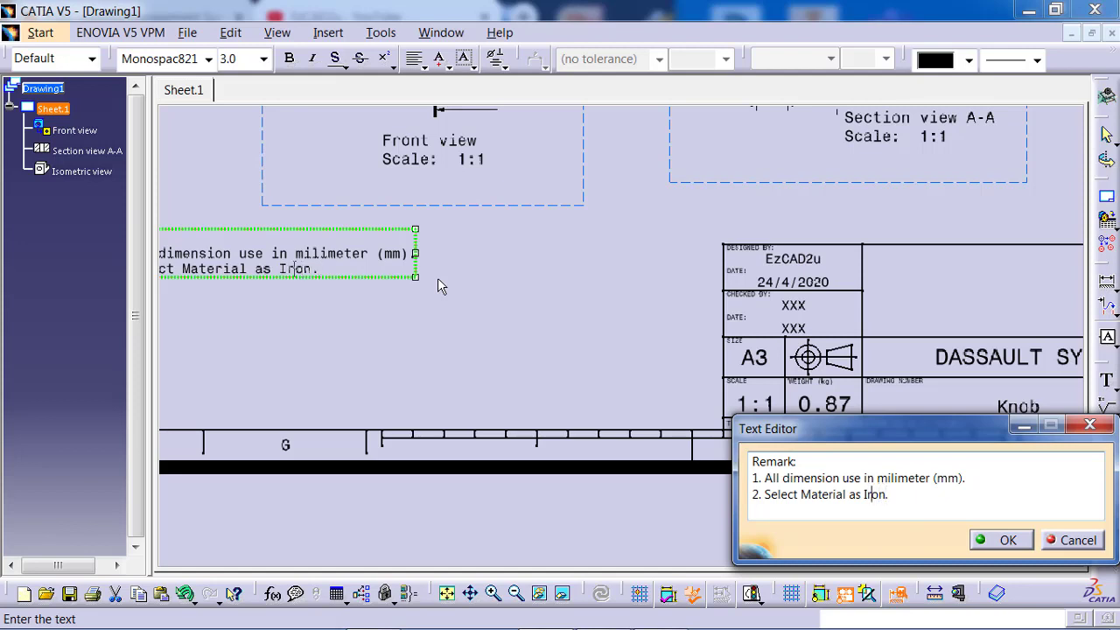
key(Left)
key(Left)
key(Left)
key(Left)
key(Left)
key(Left)
key(Left)
key(Left)
key(Left)
key(Delete)
text(m)
click(1008, 539)
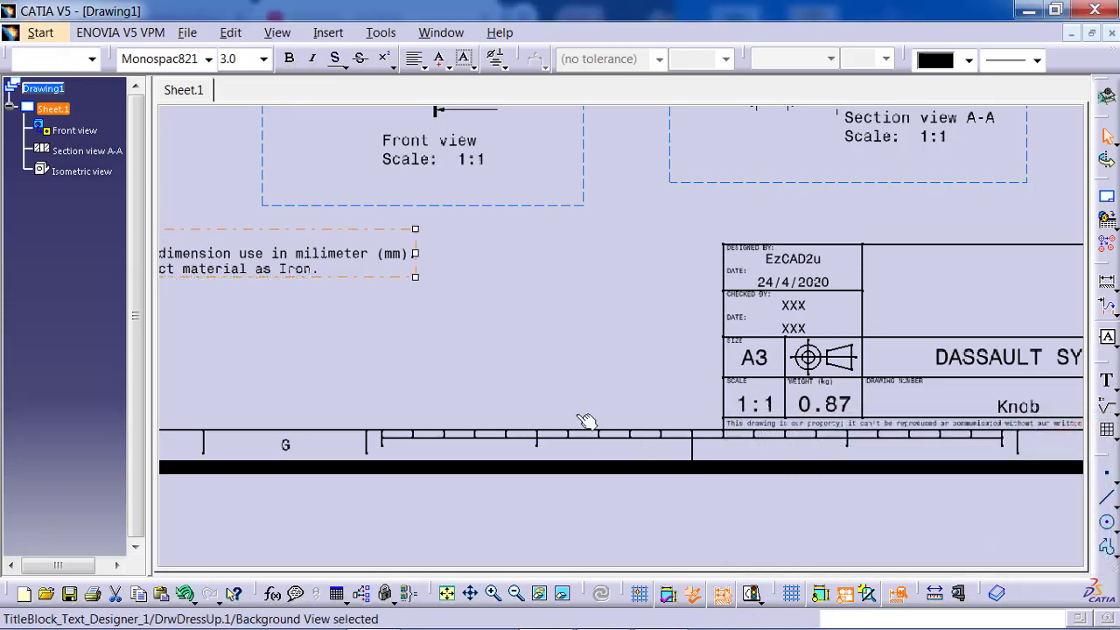
mouse_move(578, 398)
ctrl+middle_down()
mouse_move(569, 380)
mouse_move(580, 464)
ctrl+middle_up()
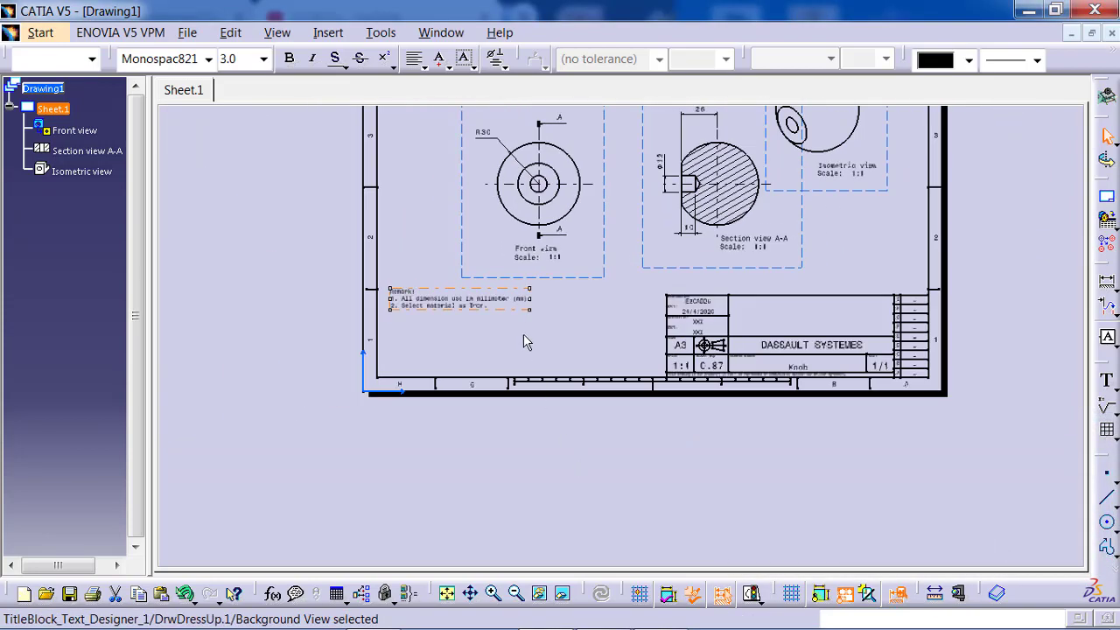
Move the remark text block slightly right and down so it sits centrally beneath the front view
drag(532, 317, 589, 329)
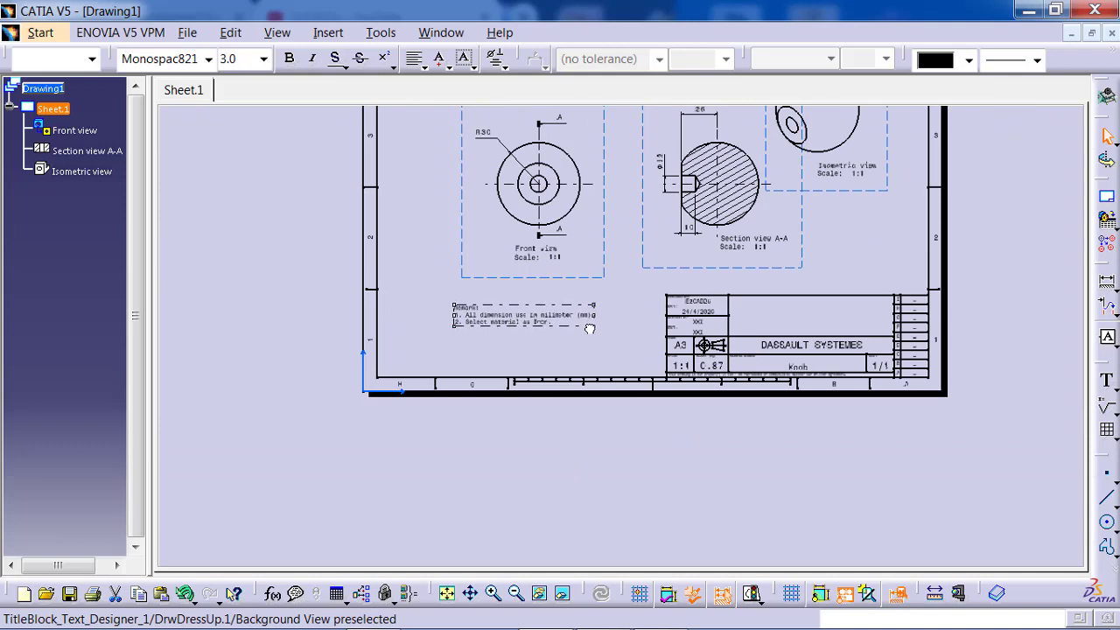
click(635, 363)
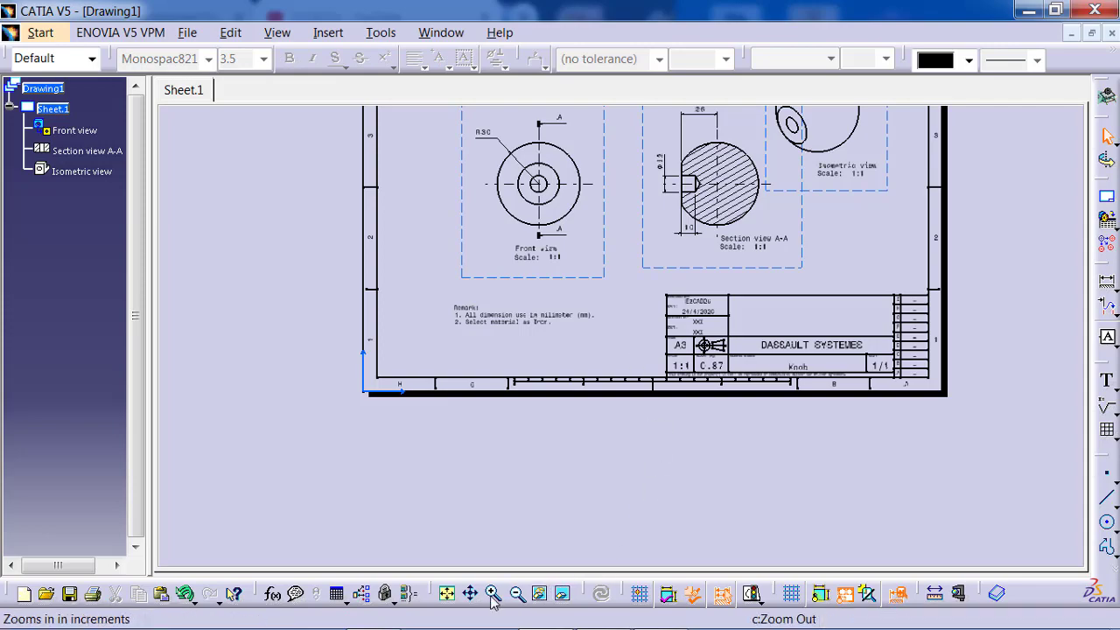
click(447, 595)
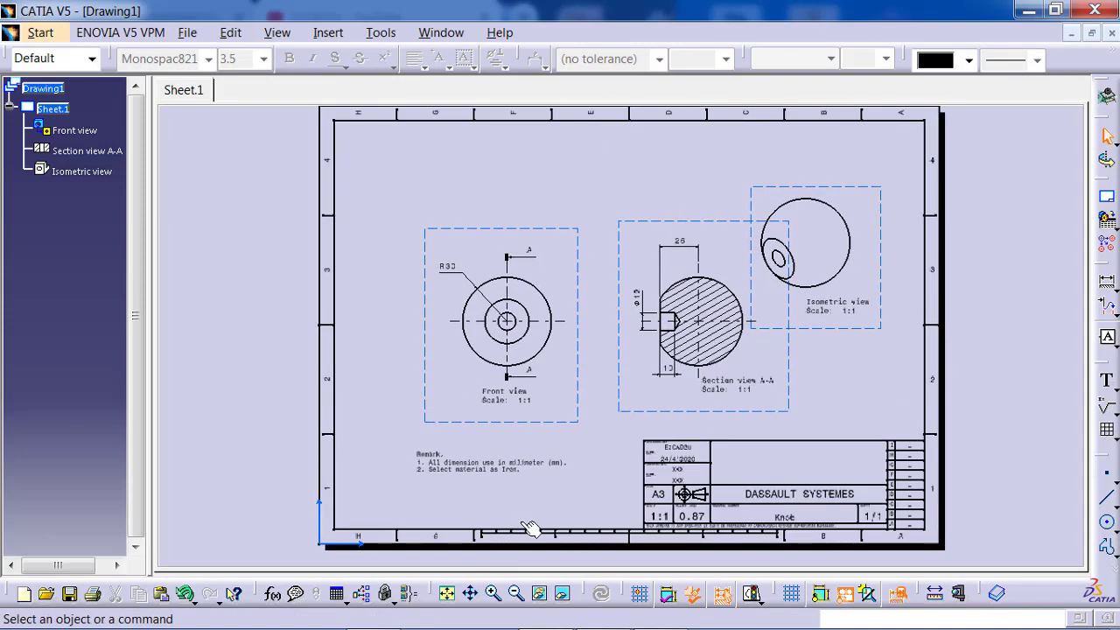
Return to the working views and shift the isometric view upward and the front view, with its aligned section, up and left
click(231, 33)
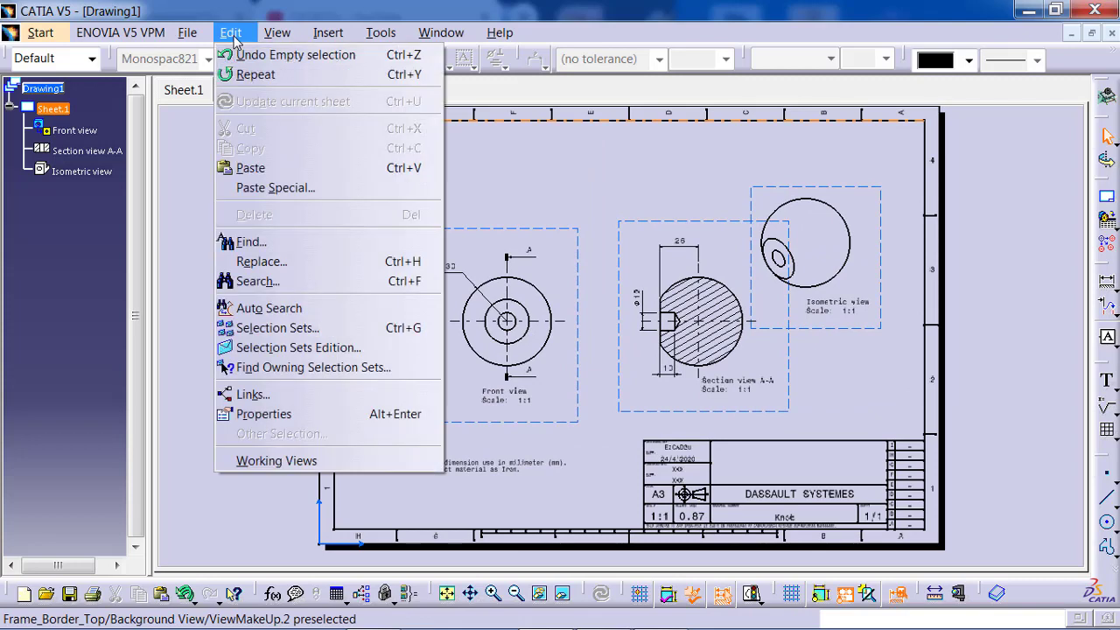
click(321, 460)
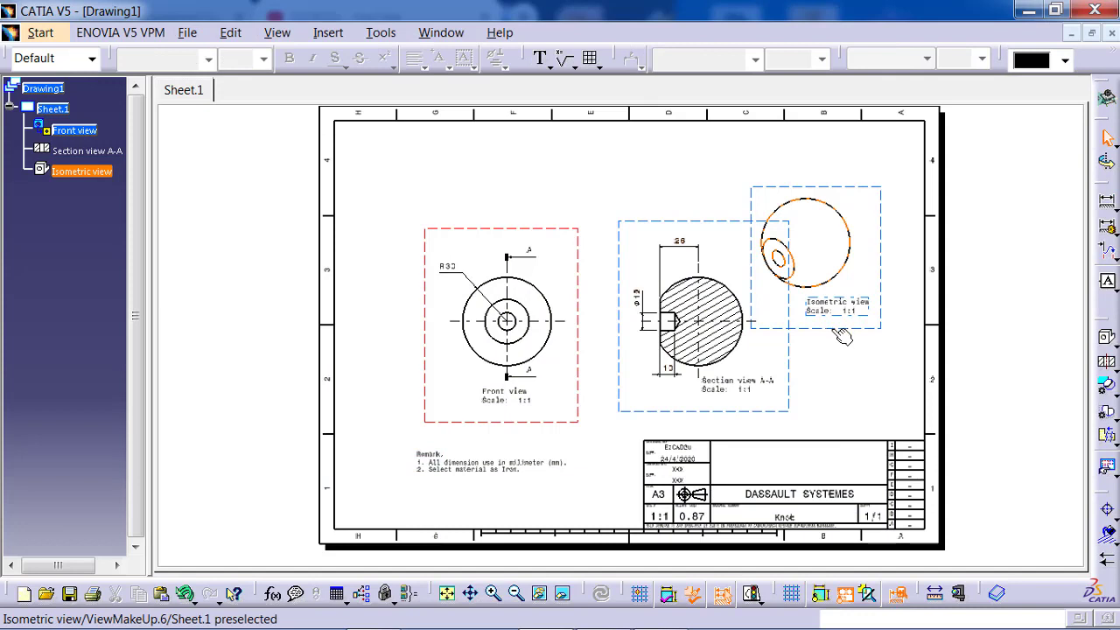
drag(840, 336, 835, 303)
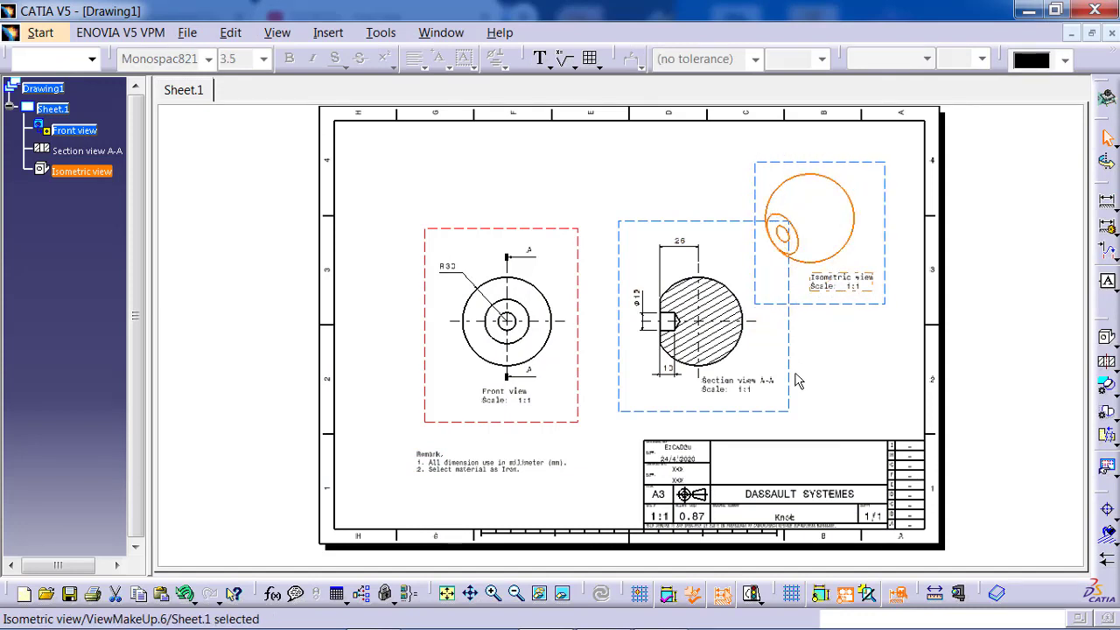
drag(569, 429, 550, 403)
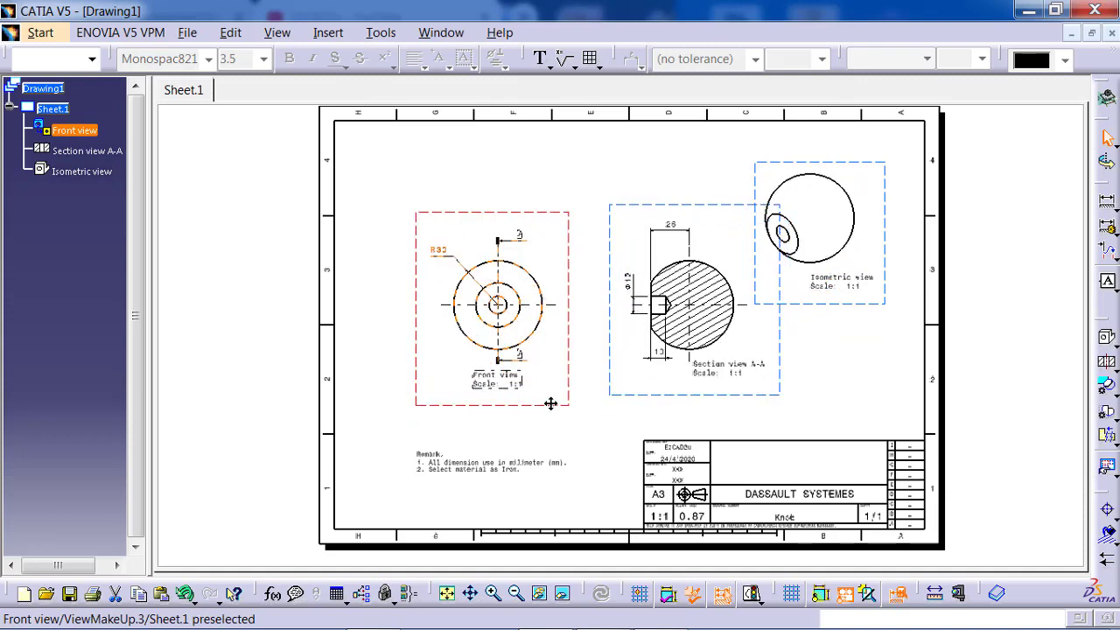
click(834, 413)
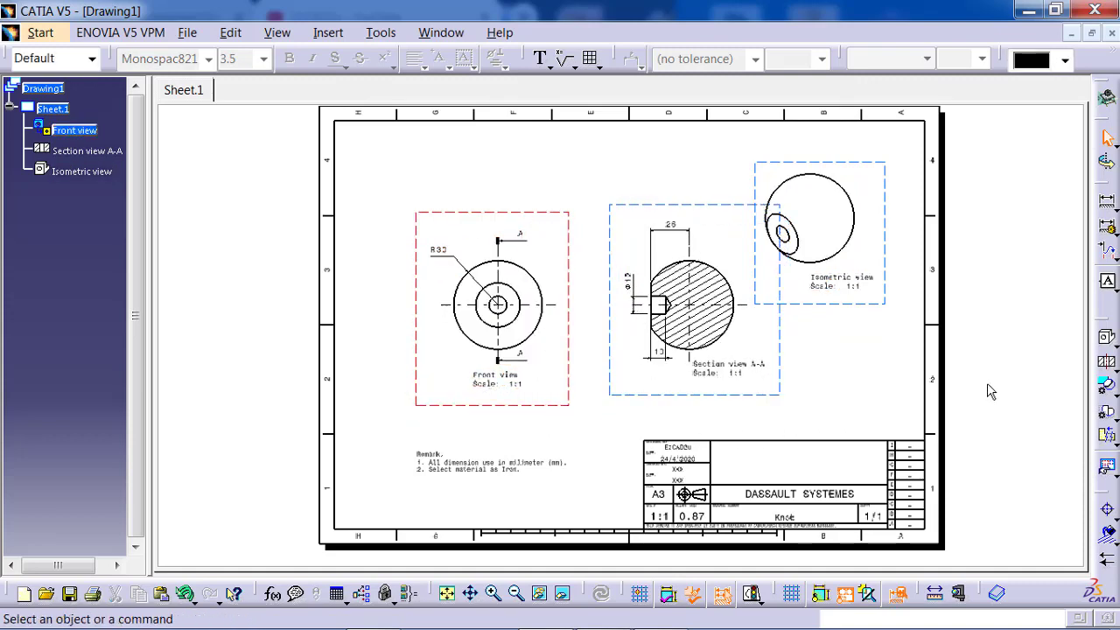
Hide the frames around all drawing views and fit the whole sheet in the window
click(847, 596)
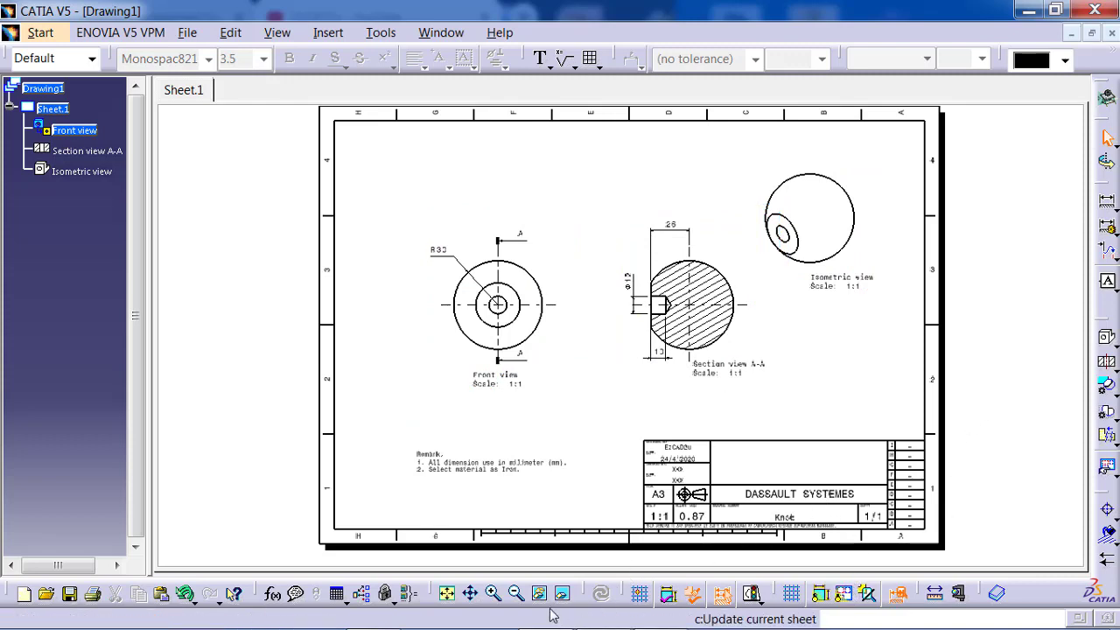
click(448, 595)
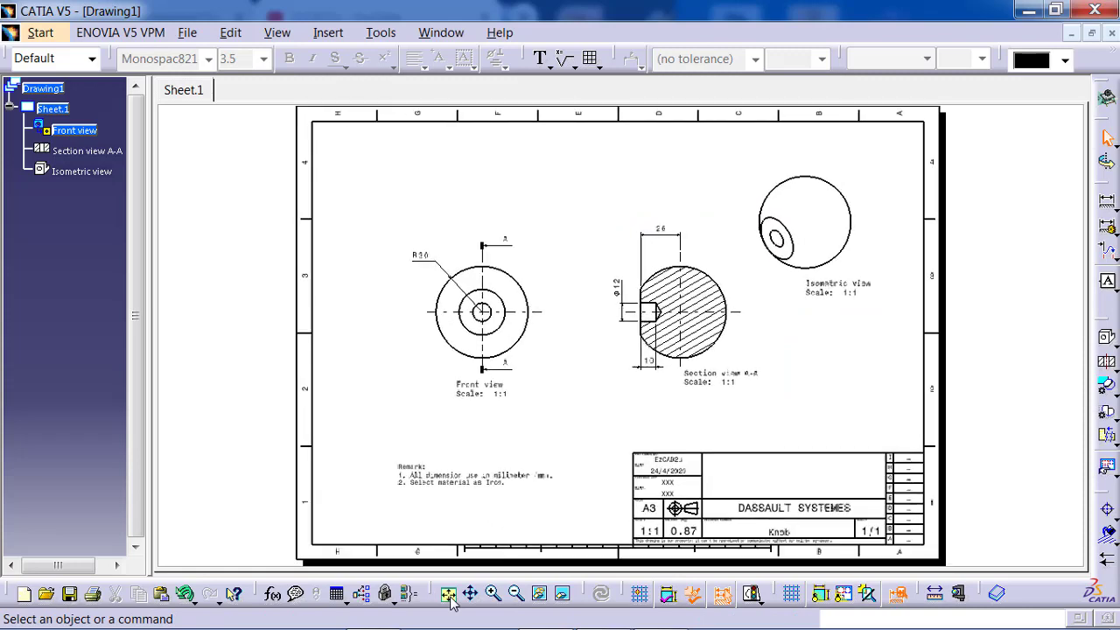